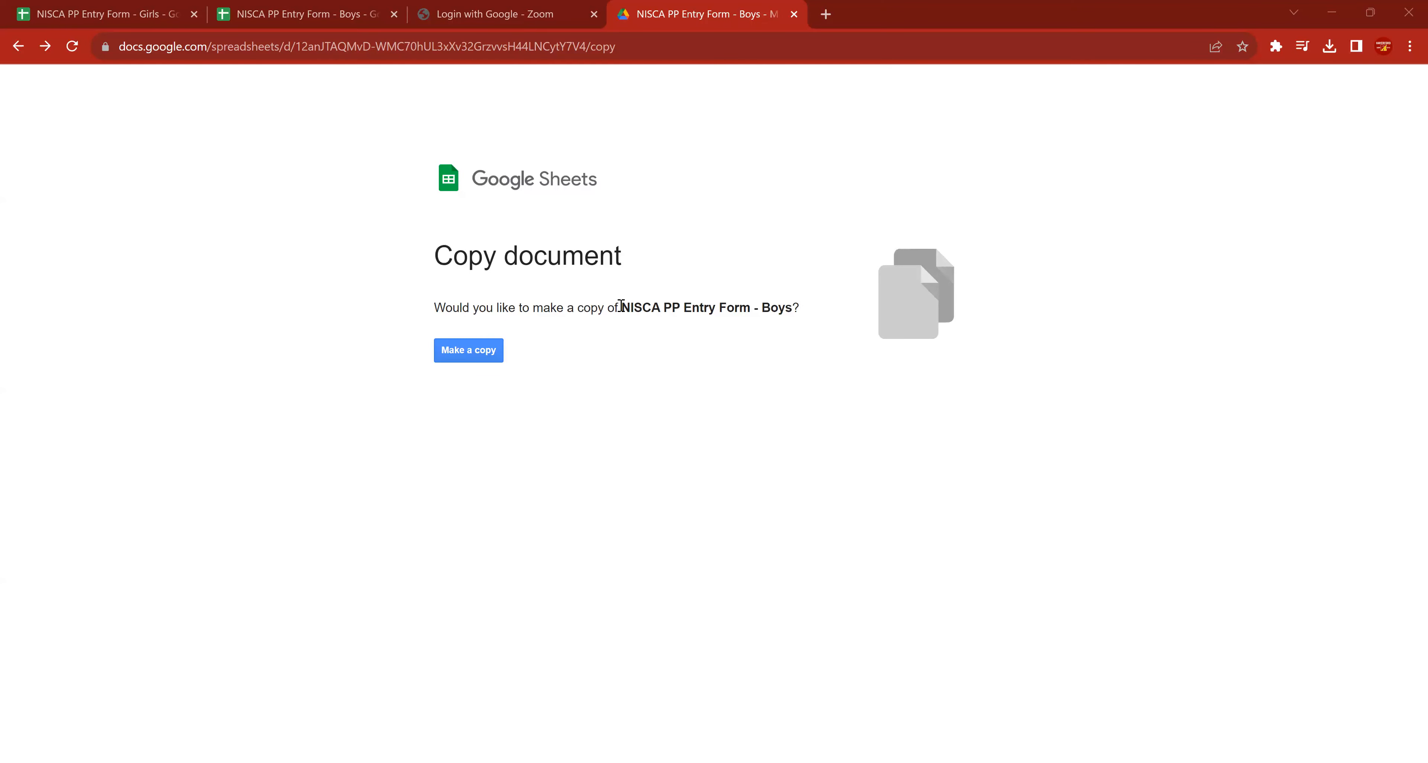
# Make a copy of the NISCA PP Entry Form - Boys document and rename it "General HS - Boys".
pyautogui.tripleClick(789, 308)
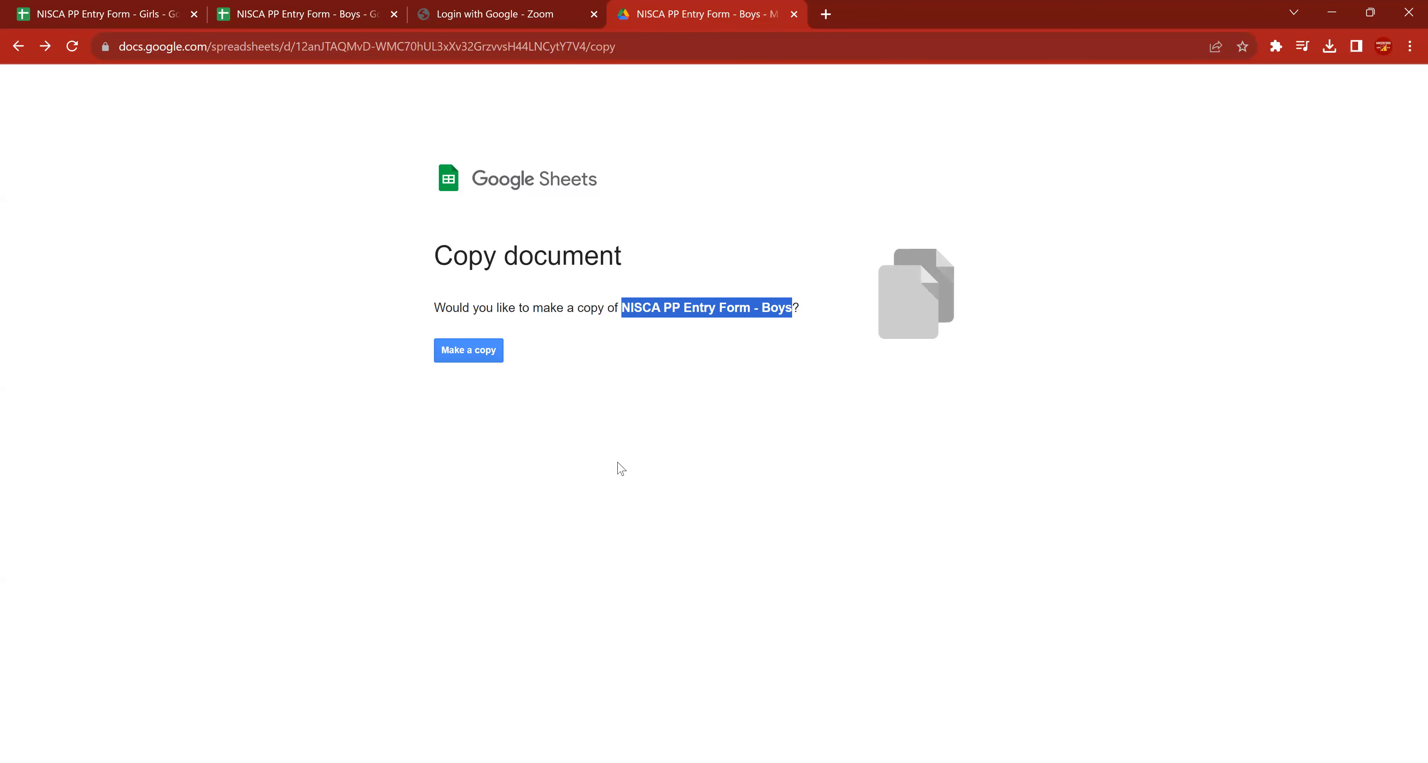
pyautogui.click(472, 351)
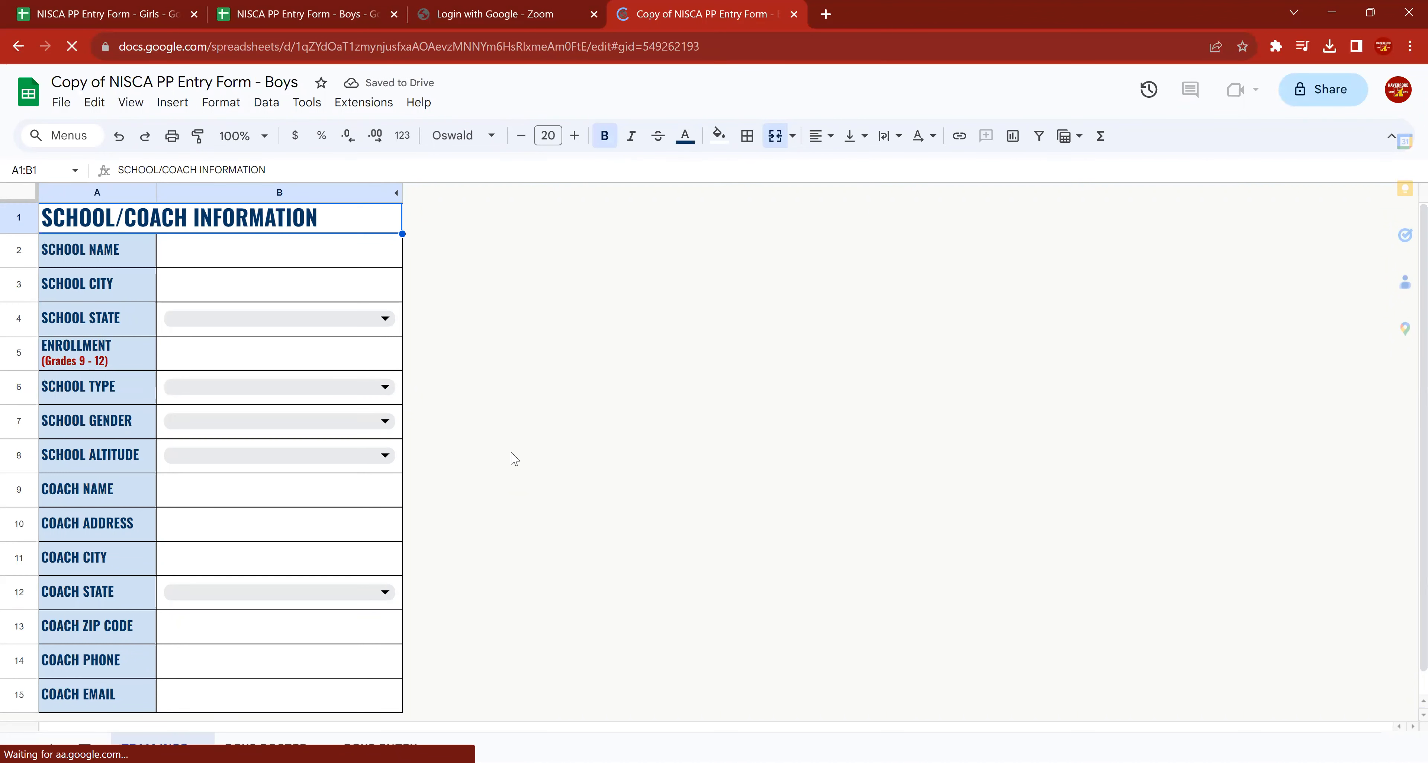
pyautogui.click(151, 78)
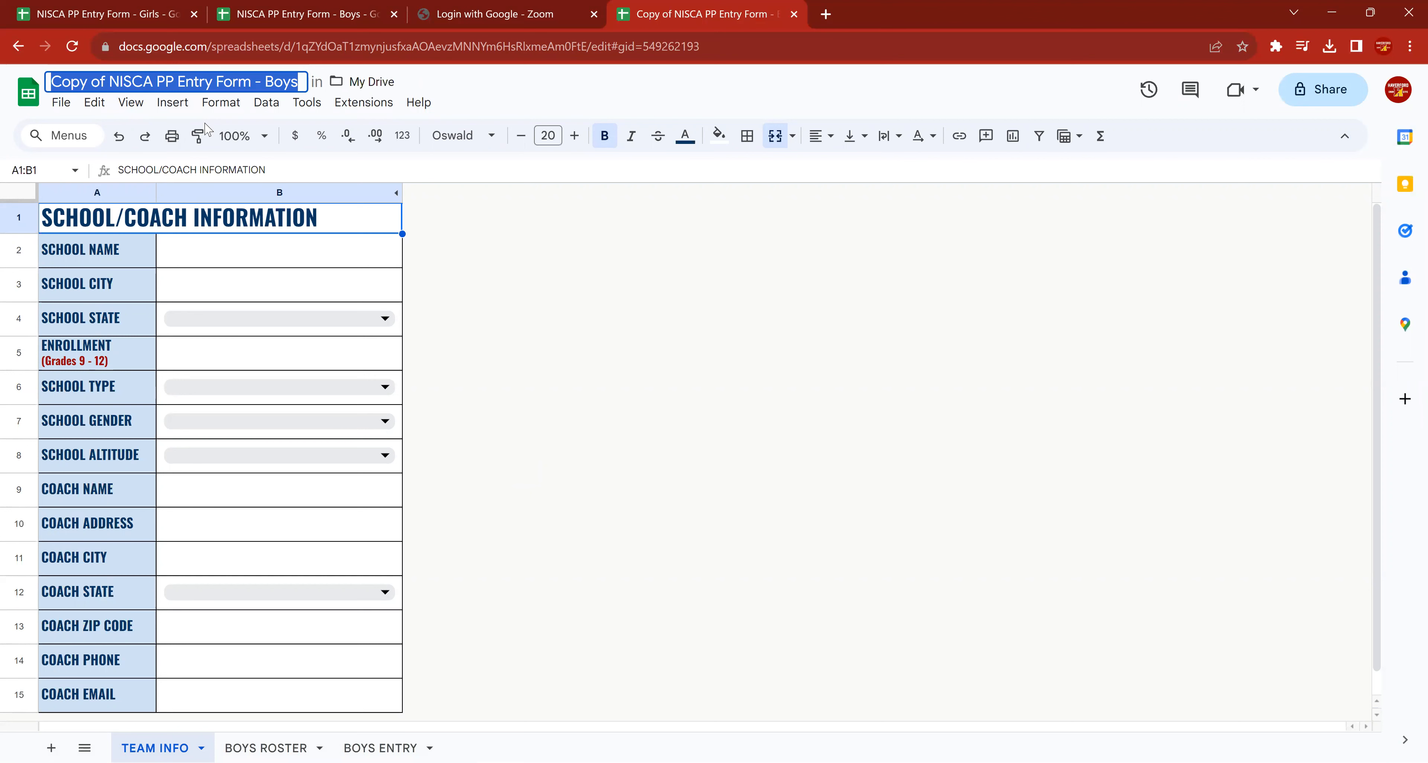
pyautogui.write('Ge')
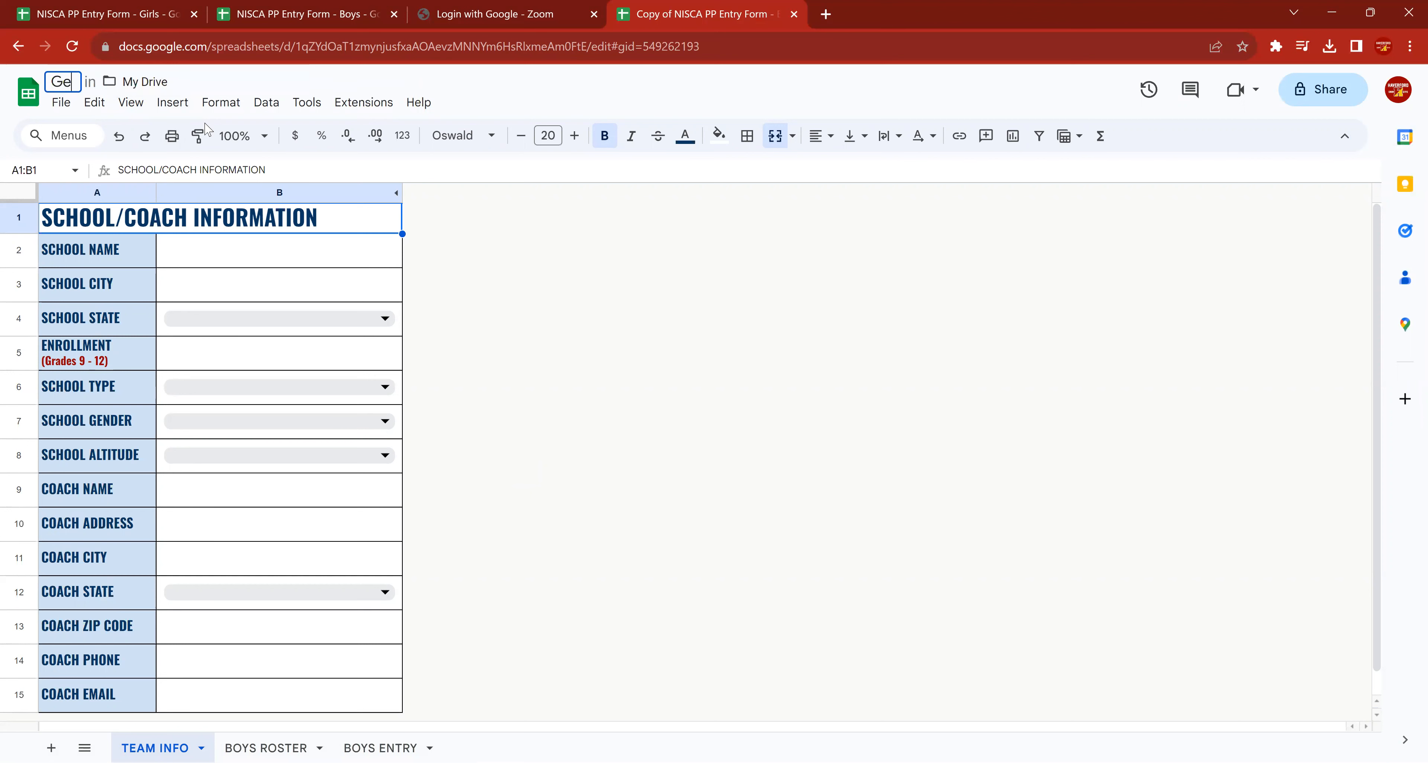
pyautogui.write('neral HS - Boys')
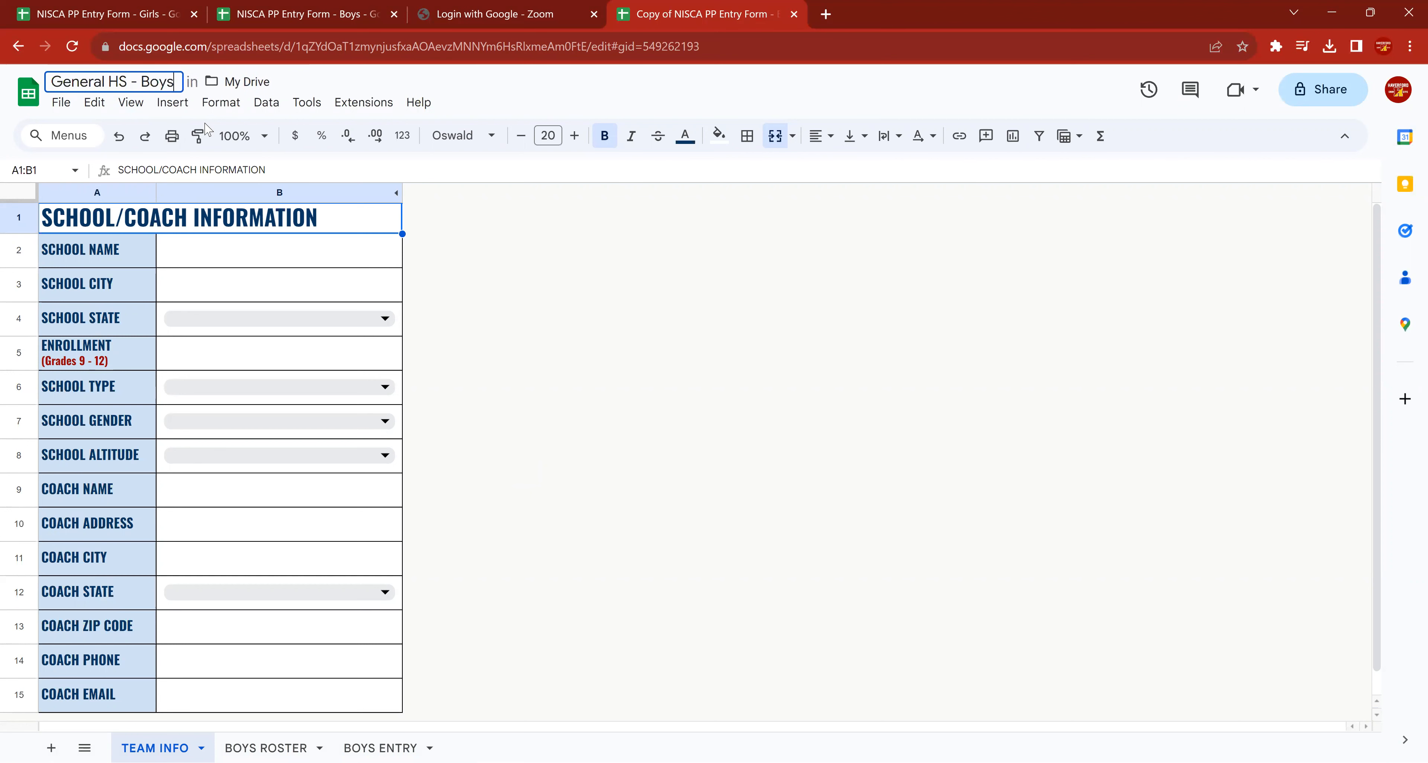
pyautogui.press('Return')
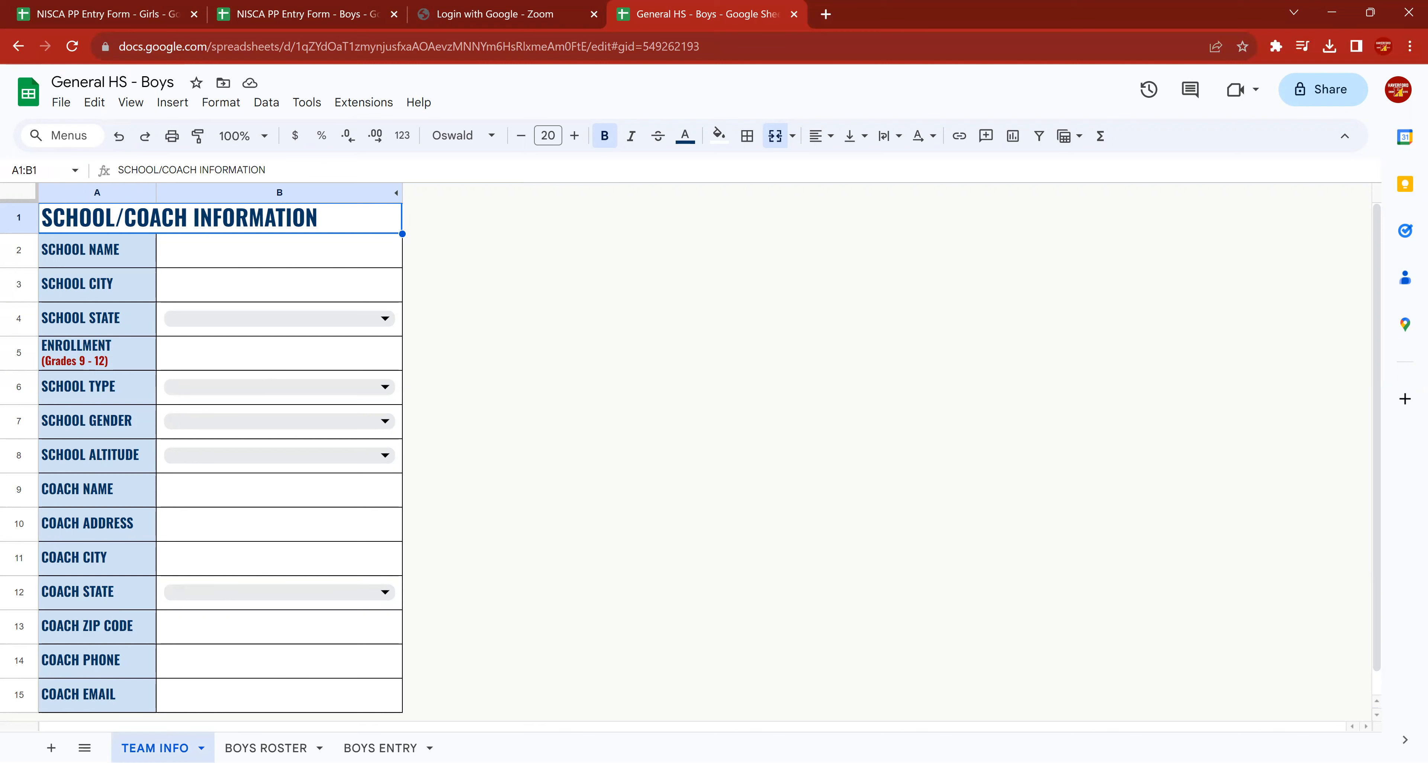
# Look through the TEAM INFO, BOYS ROSTER and BOYS ENTRY sheets to see what each one asks for.
pyautogui.click(265, 748)
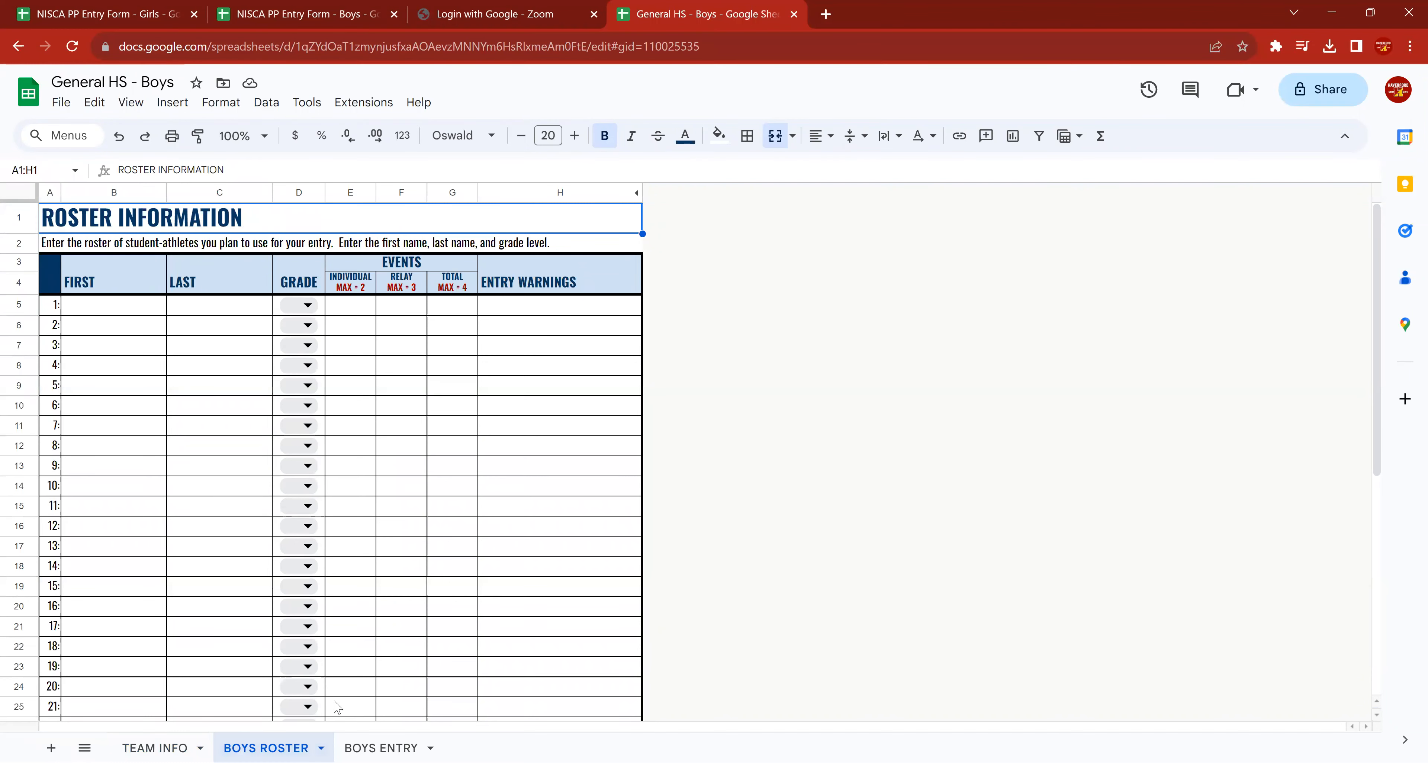
pyautogui.click(380, 749)
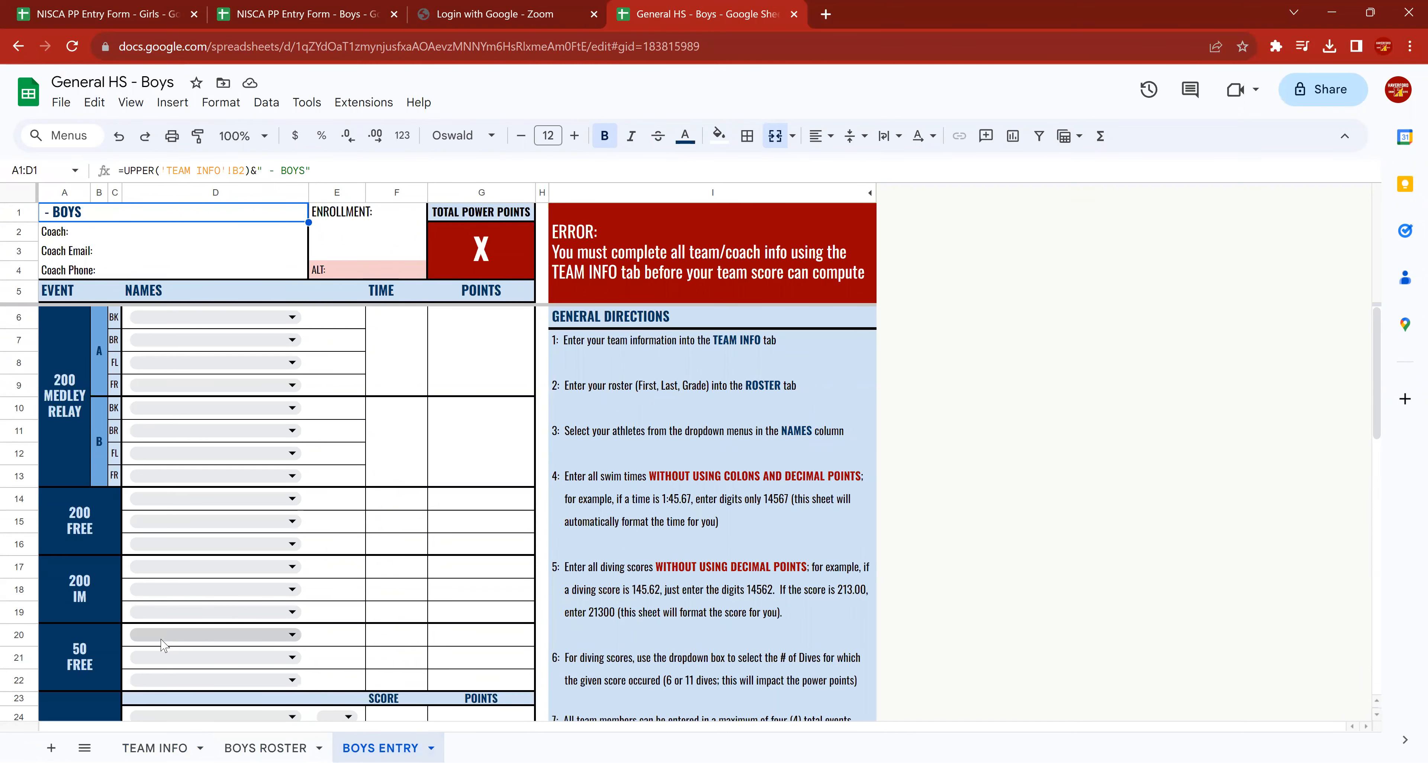
pyautogui.click(155, 748)
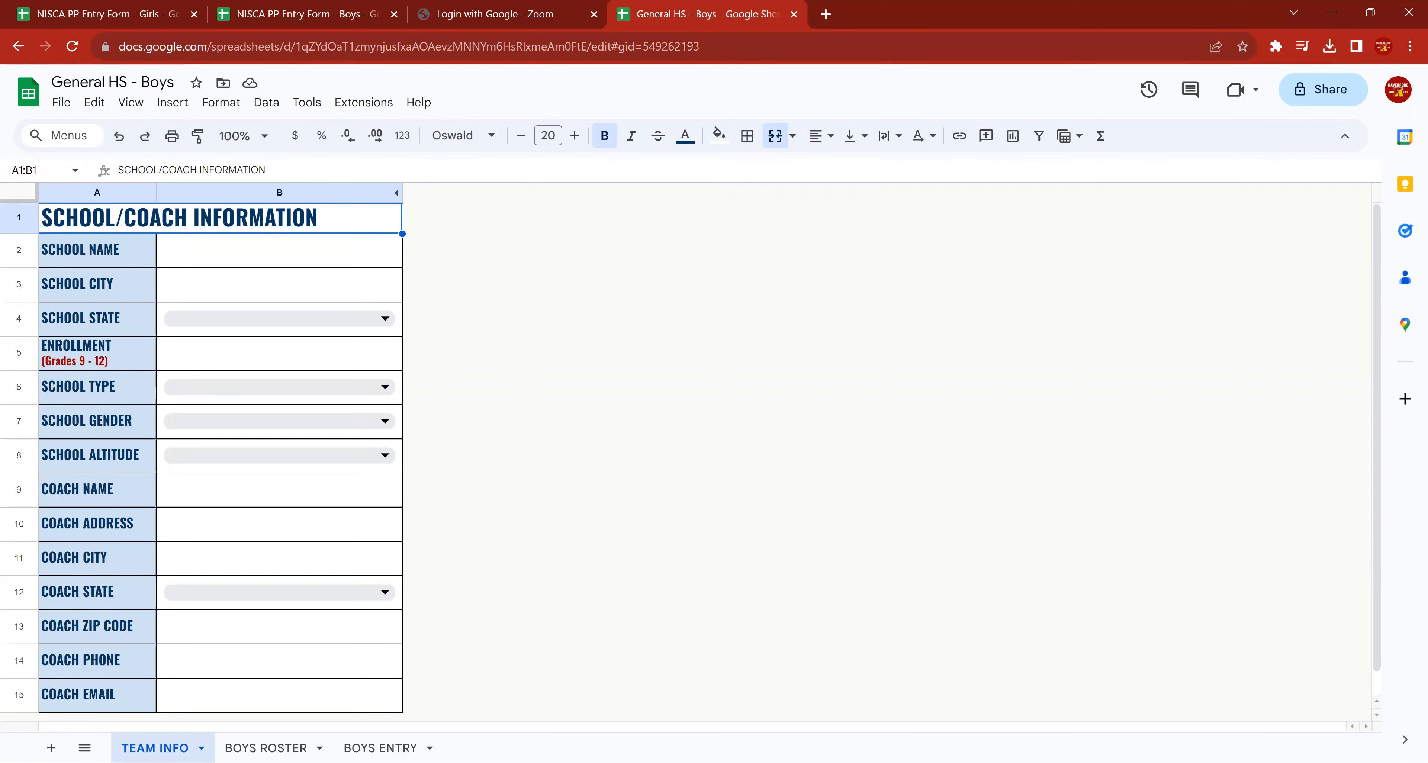
pyautogui.click(274, 745)
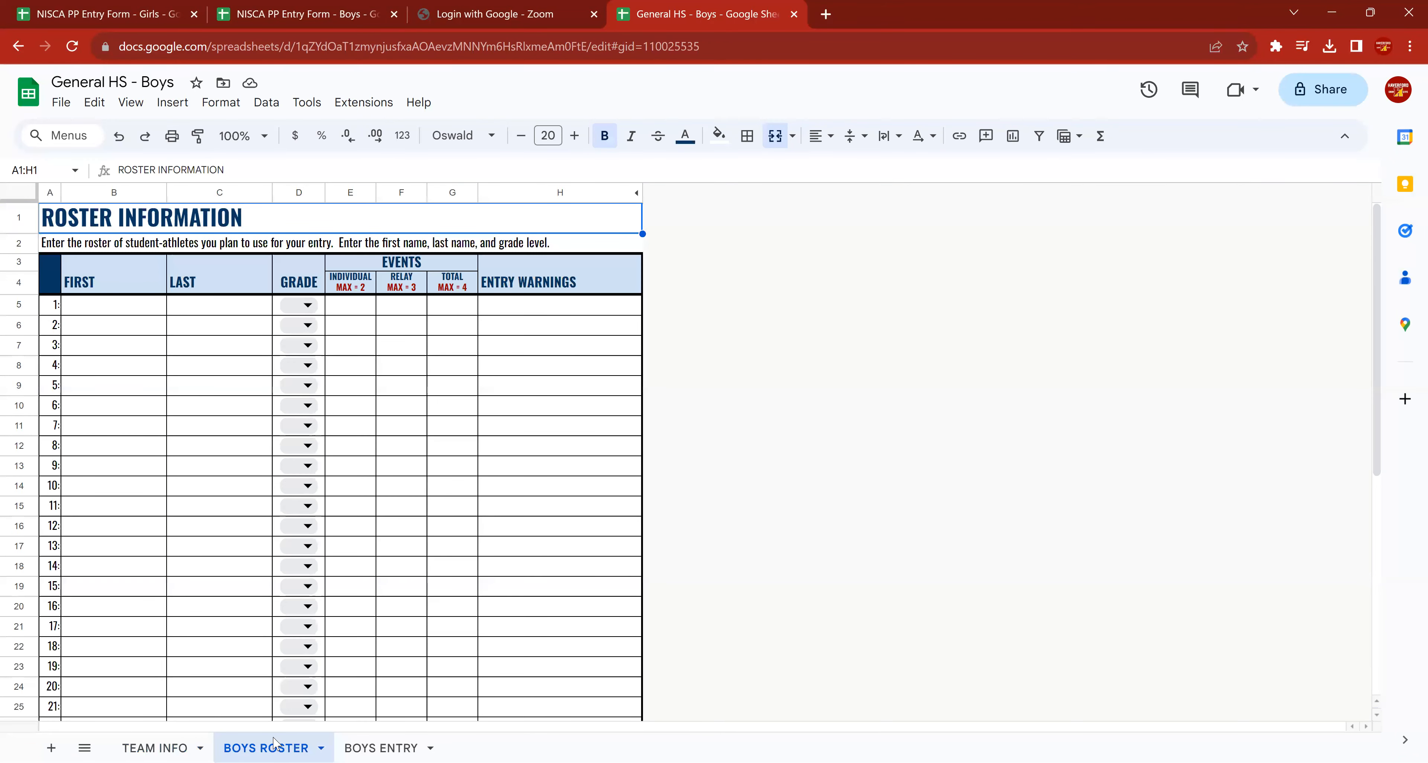
pyautogui.click(381, 748)
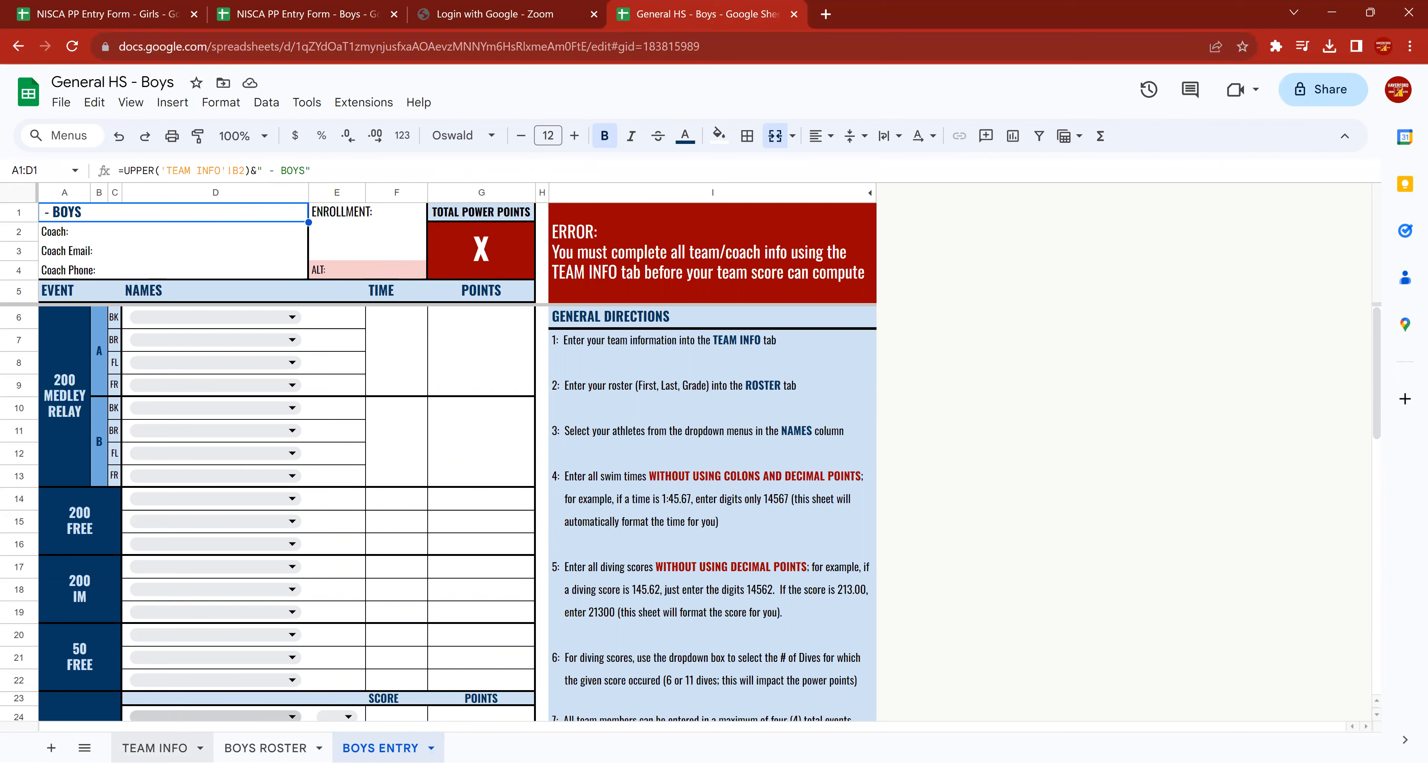
pyautogui.click(155, 748)
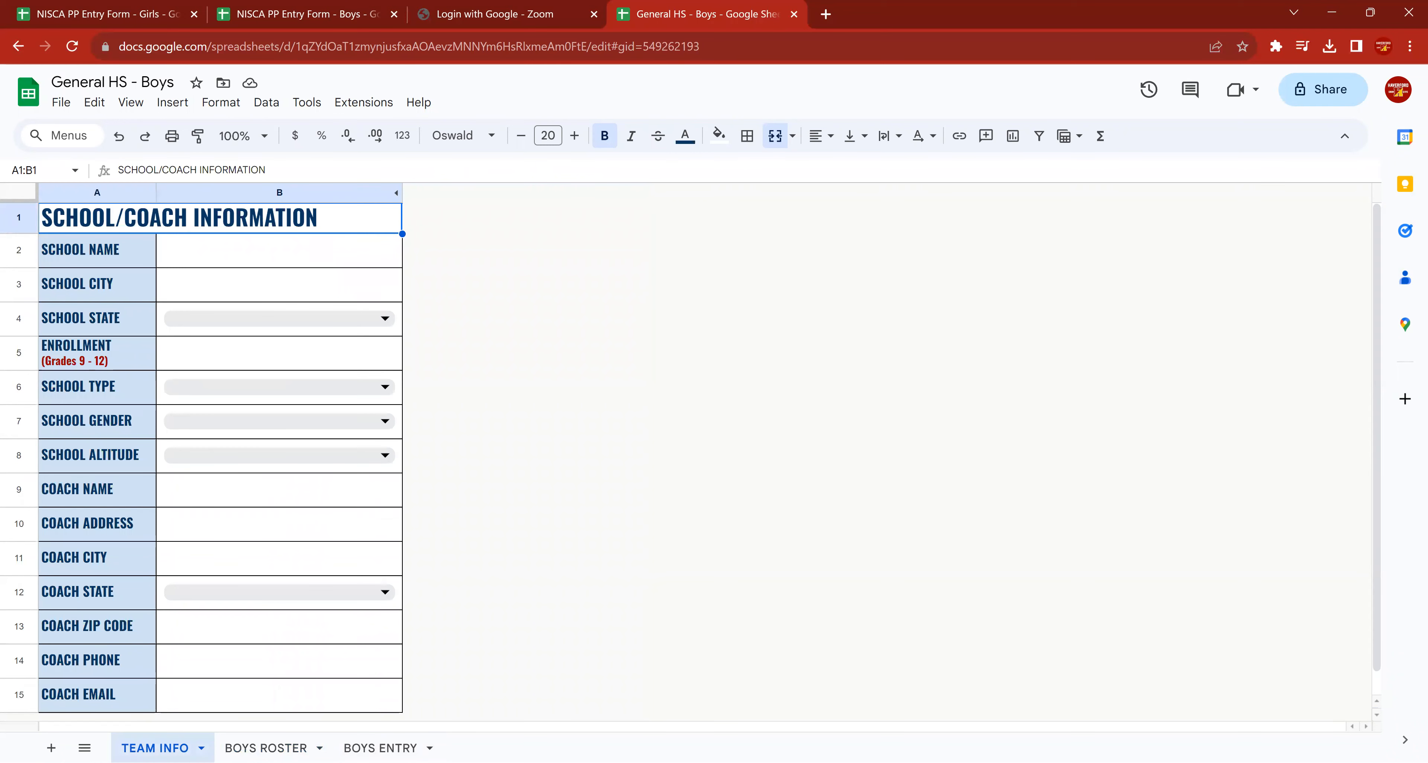
pyautogui.click(265, 748)
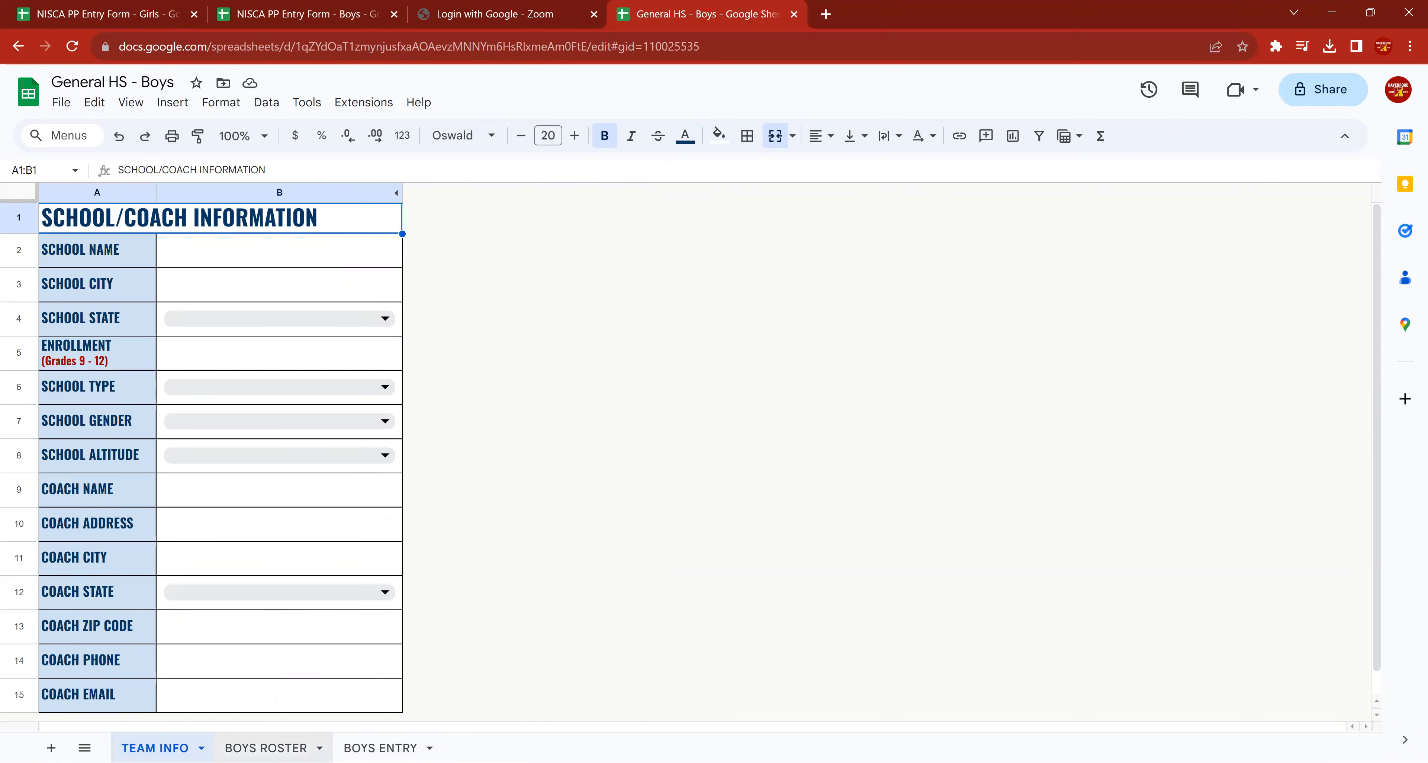
pyautogui.click(381, 748)
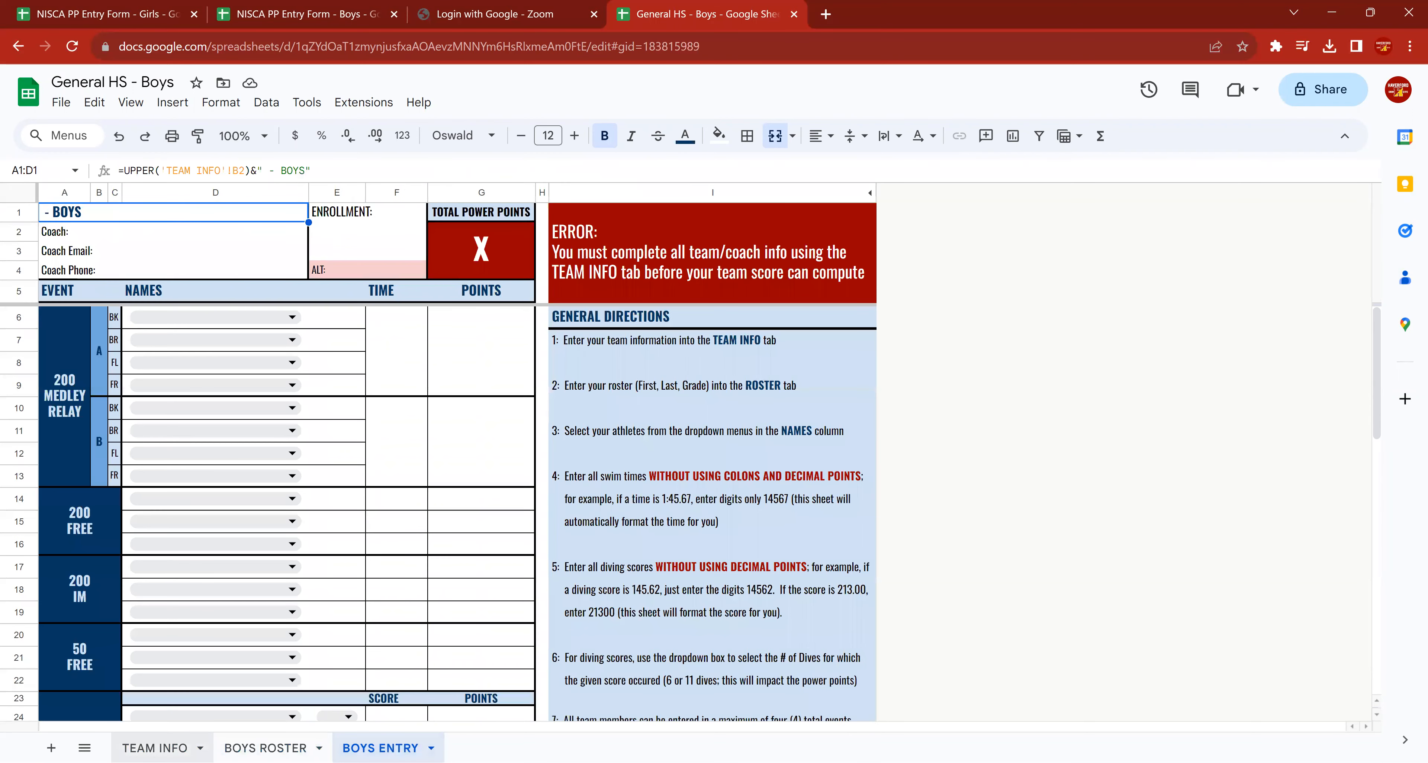
pyautogui.click(155, 748)
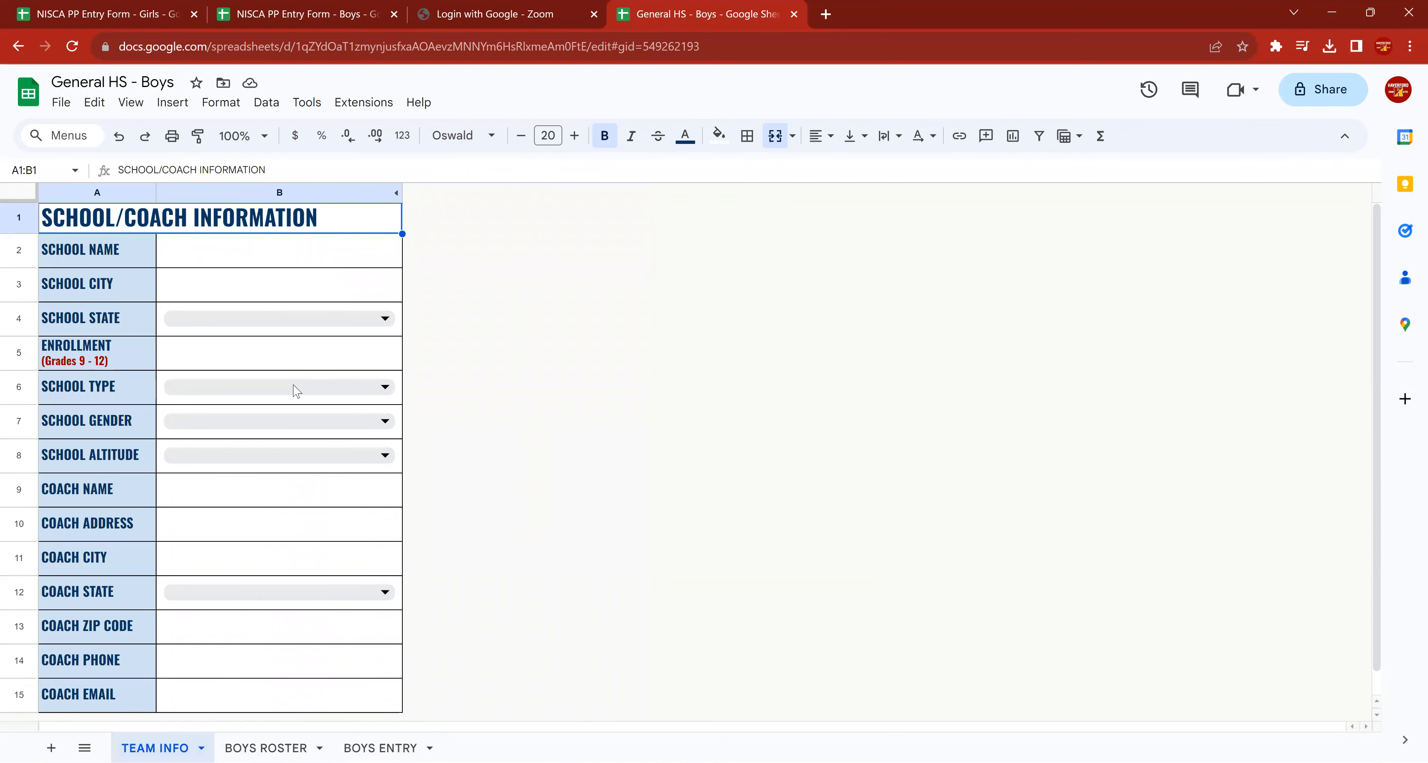
# Enter "General HS" as the school name and "Town" as the school city on the TEAM INFO sheet.
pyautogui.click(246, 261)
pyautogui.write('Genea')
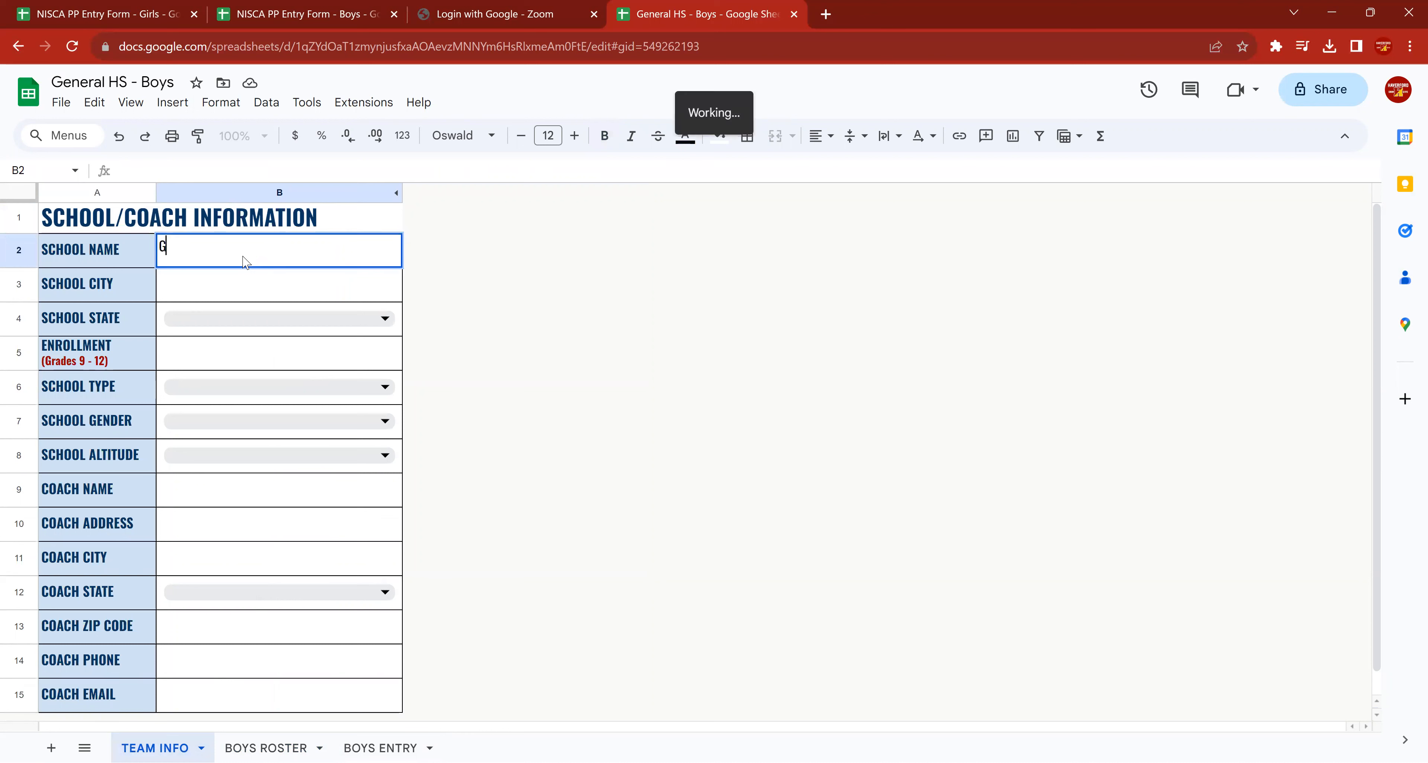
pyautogui.press('BackSpace')
pyautogui.write('ral HS')
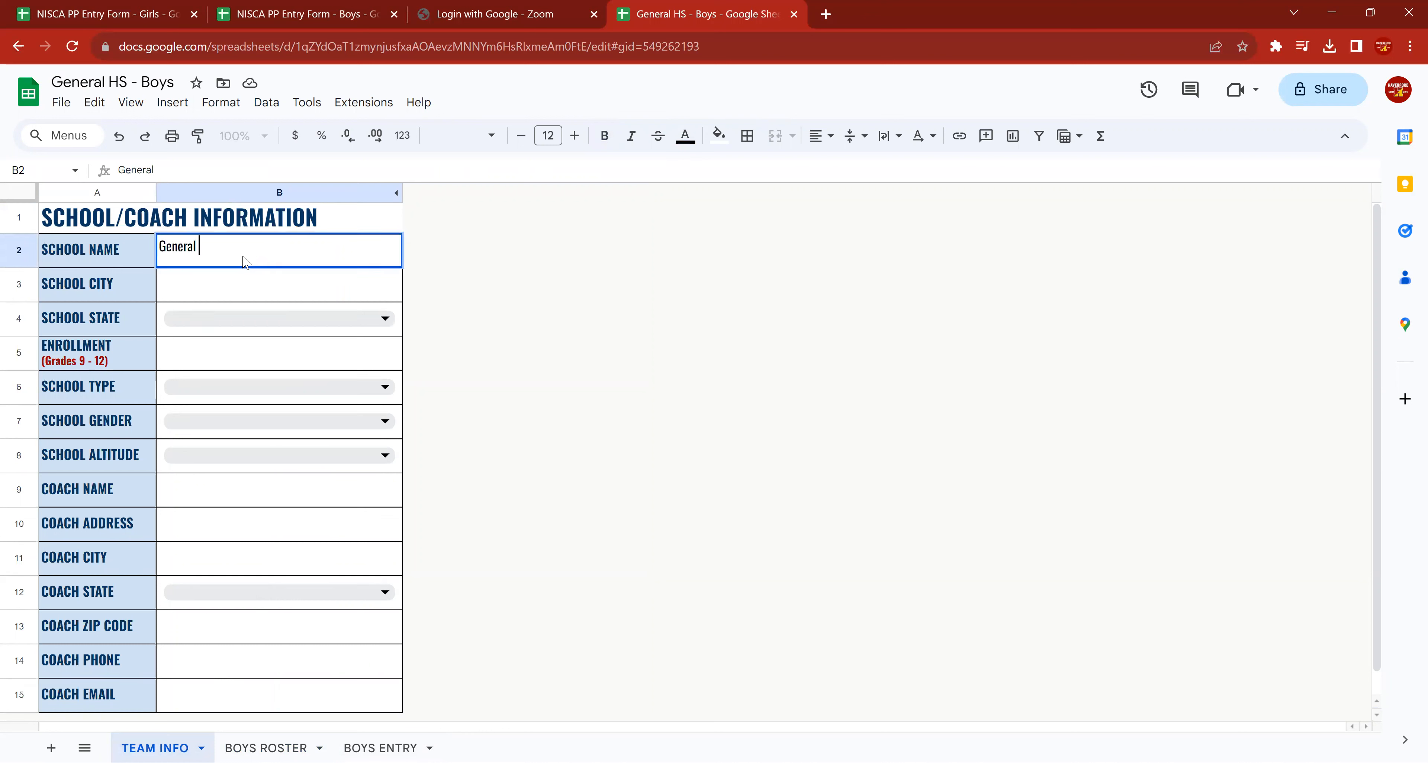
pyautogui.press('Return')
pyautogui.write('Town')
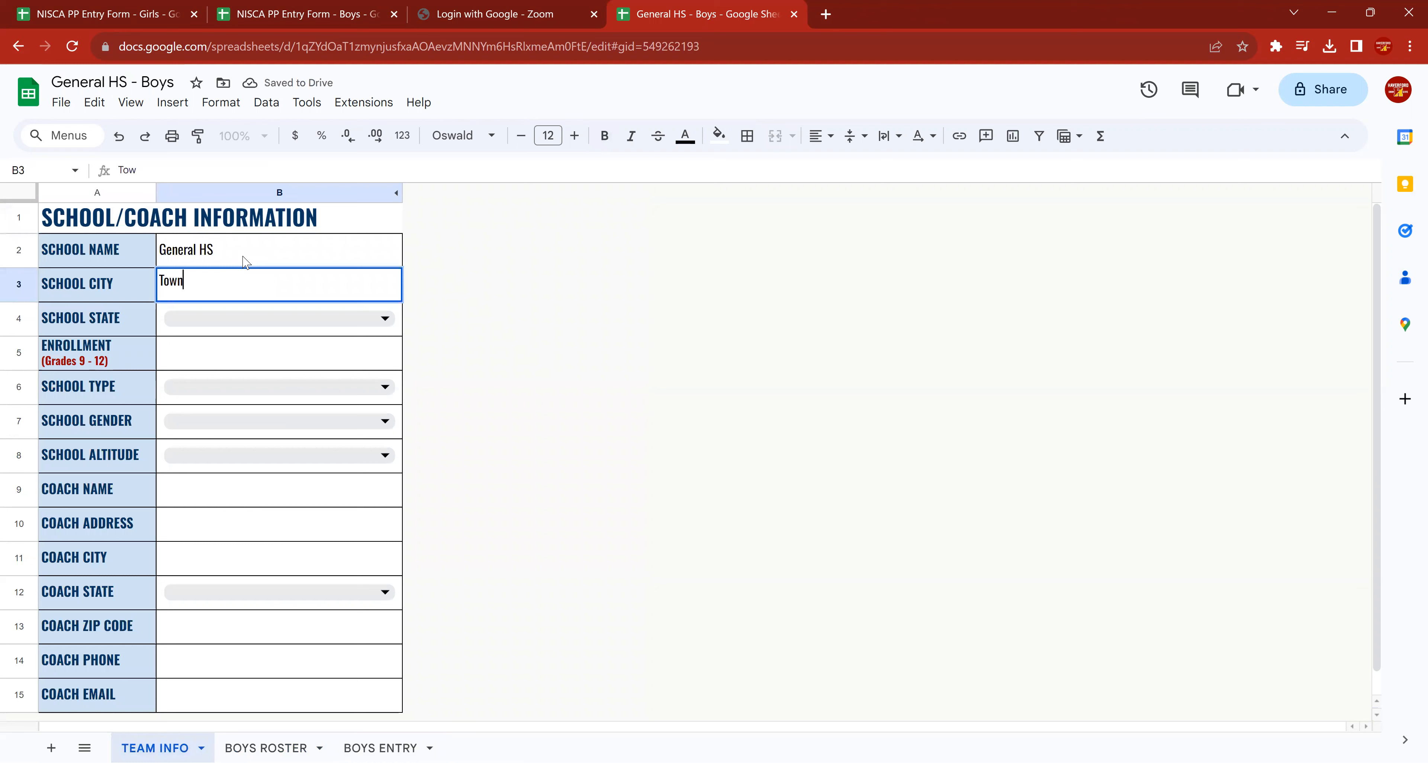
pyautogui.press('Return')
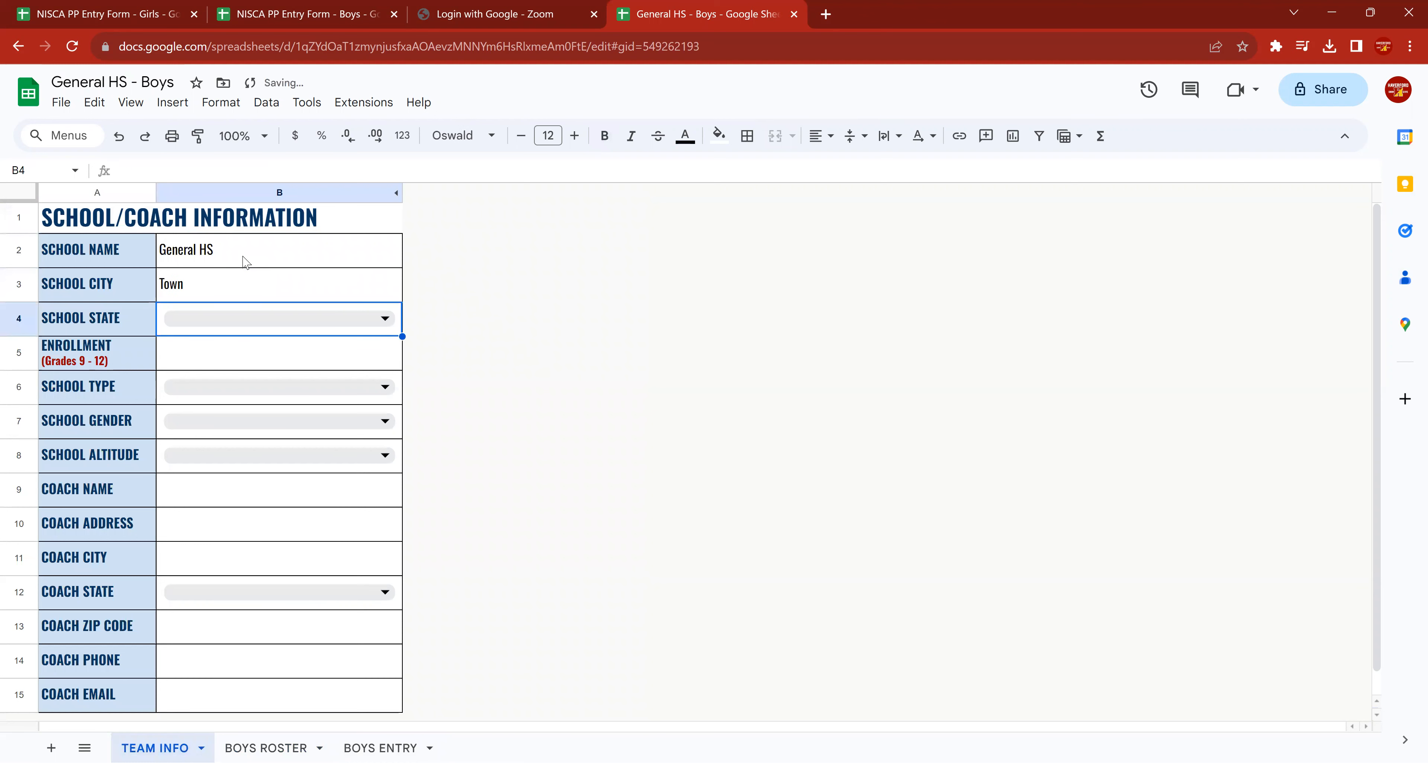
# Set the school state to NV and the grades 9 - 12 enrollment to 1000.
pyautogui.write('NV')
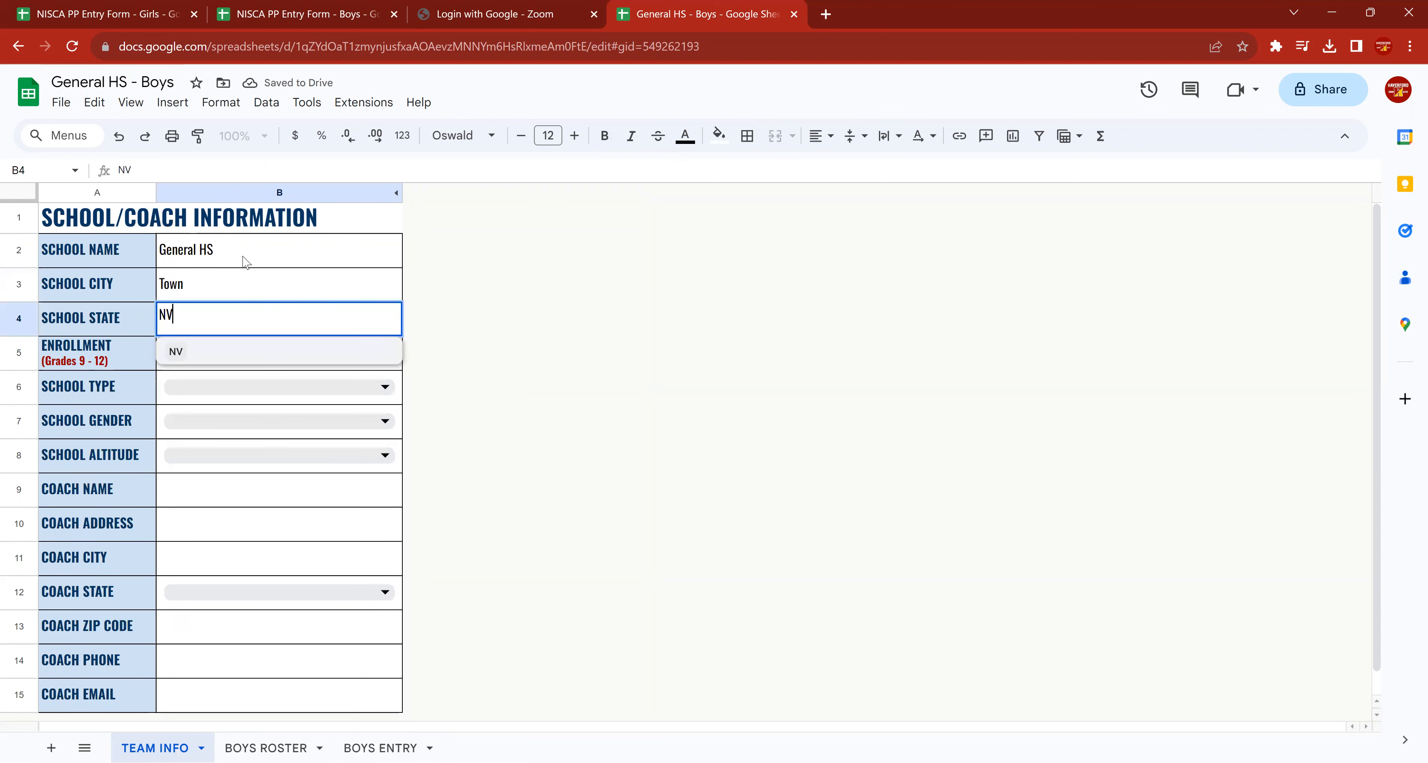
pyautogui.press('Return')
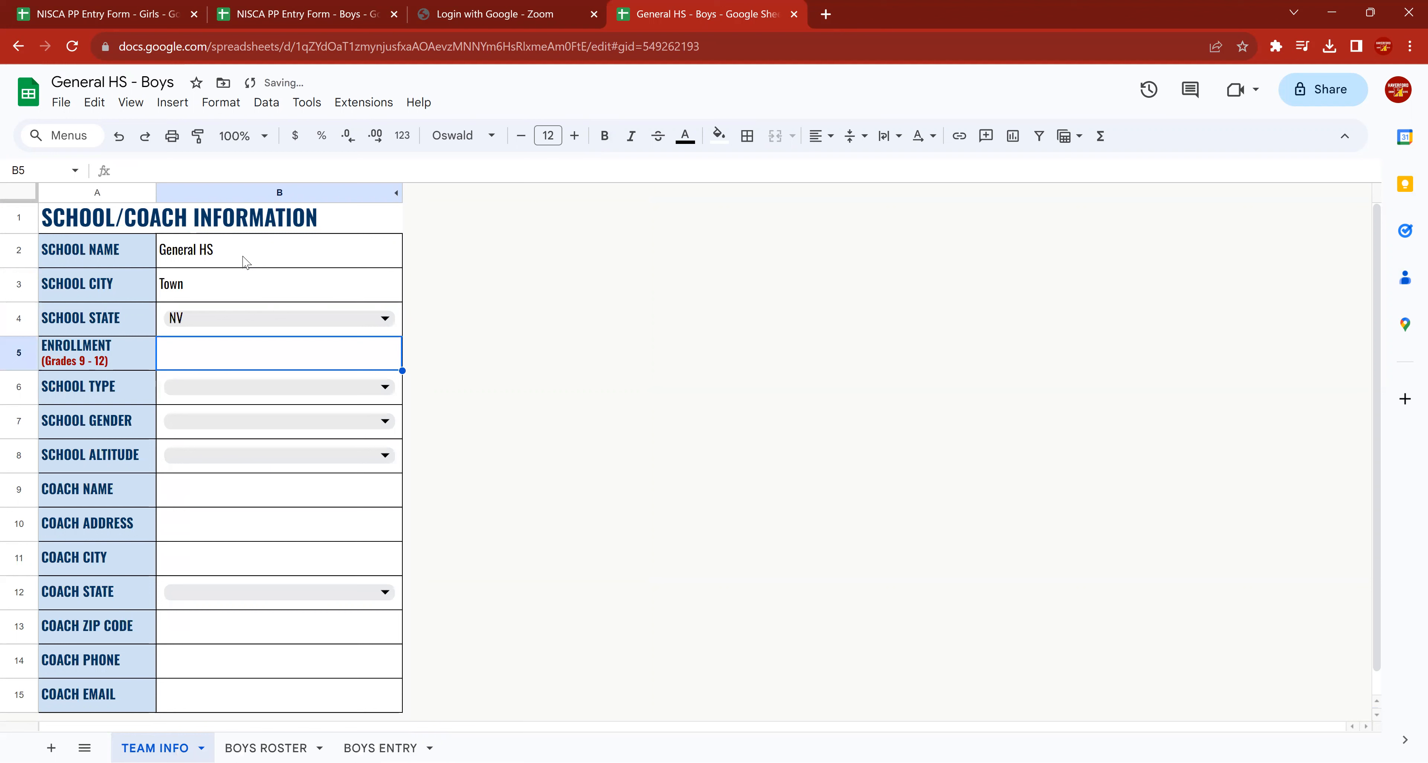
pyautogui.write('1000')
pyautogui.press('Return')
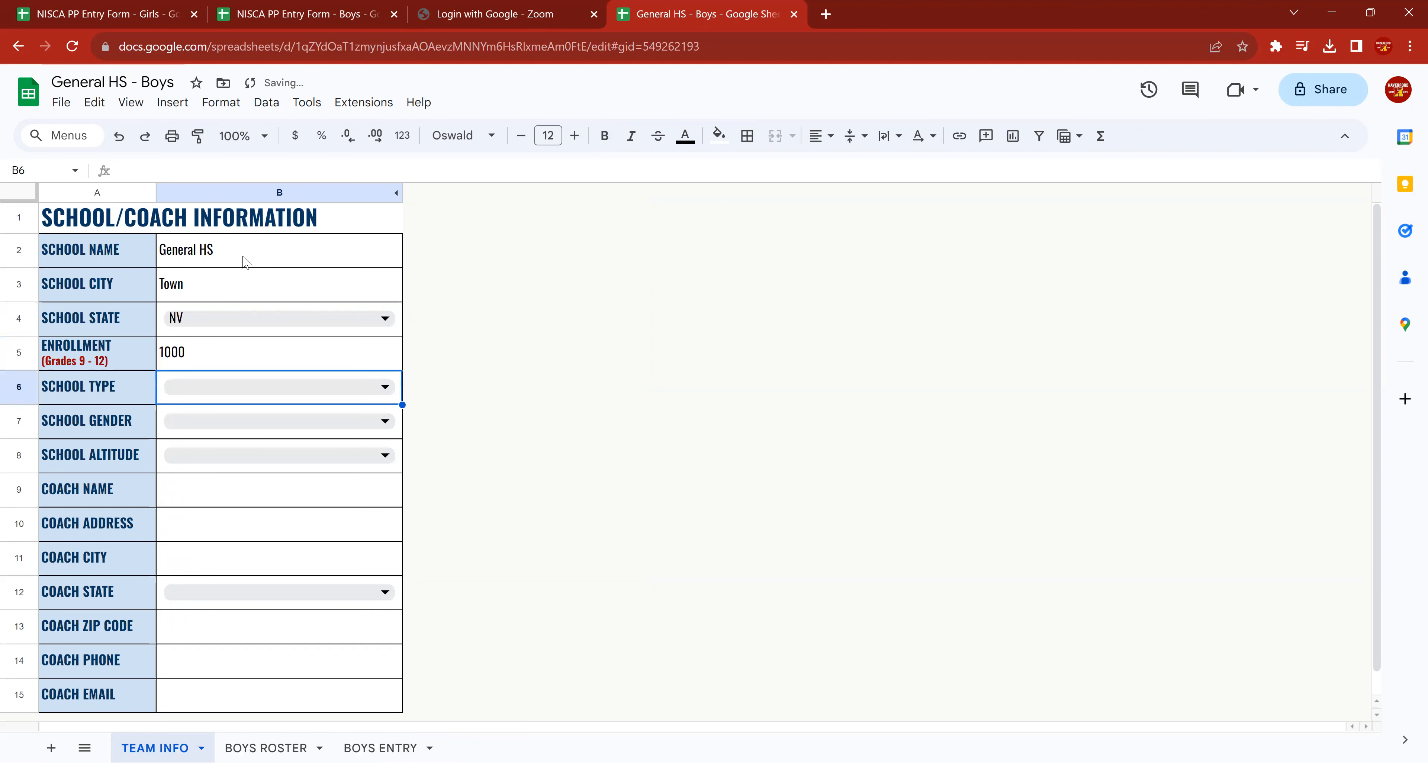
# Set the school type to PUBLIC, the school gender to COED and the school altitude to "Less than 3000 feet".
pyautogui.click(385, 387)
pyautogui.click(185, 420)
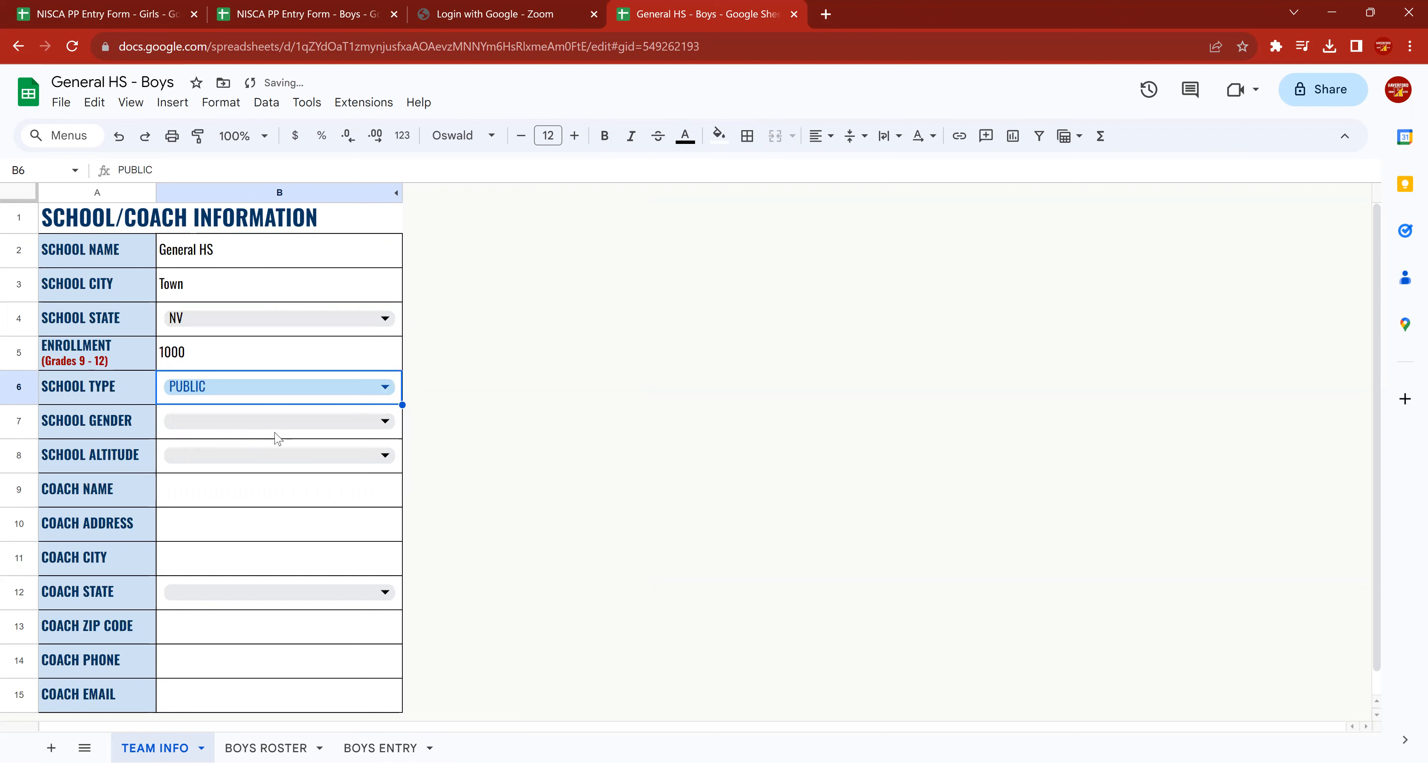
pyautogui.click(275, 419)
pyautogui.click(214, 453)
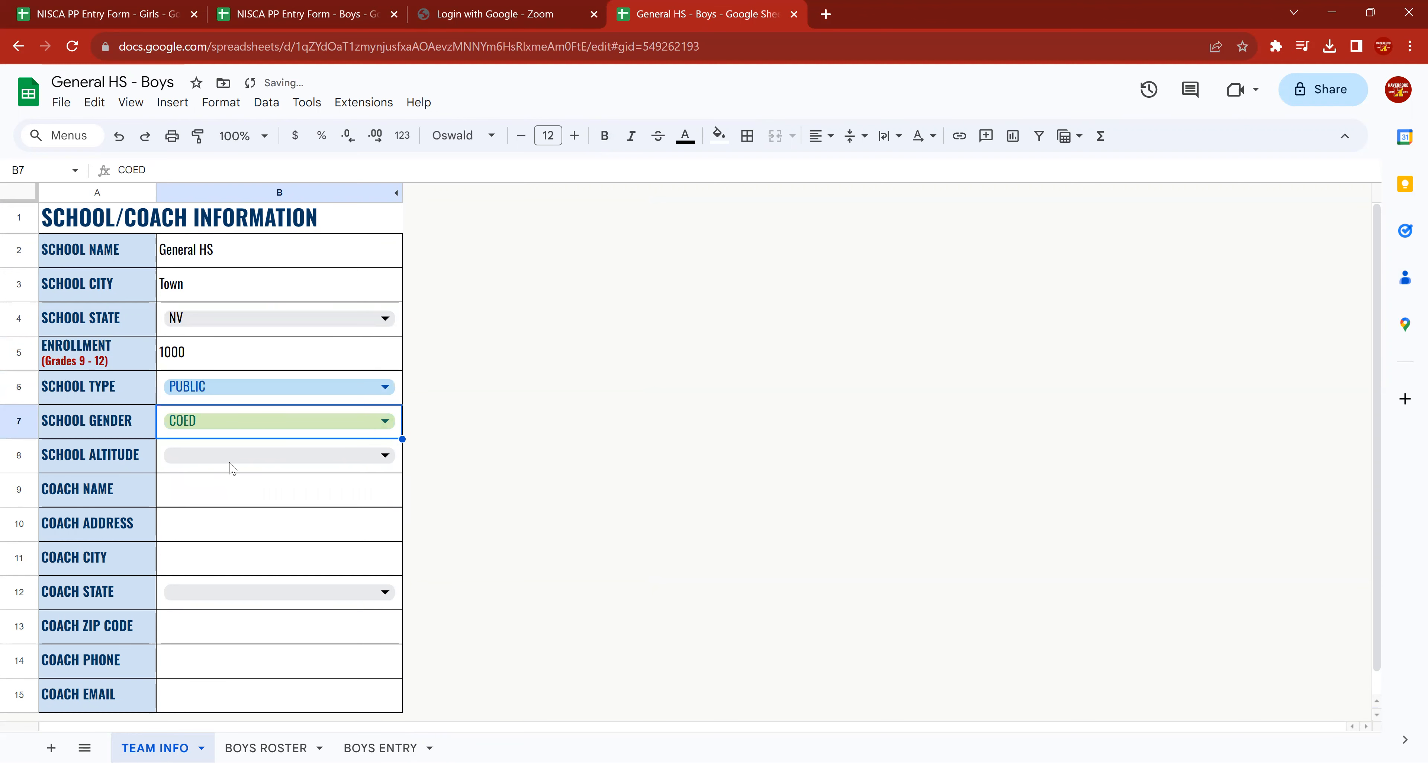
pyautogui.click(230, 456)
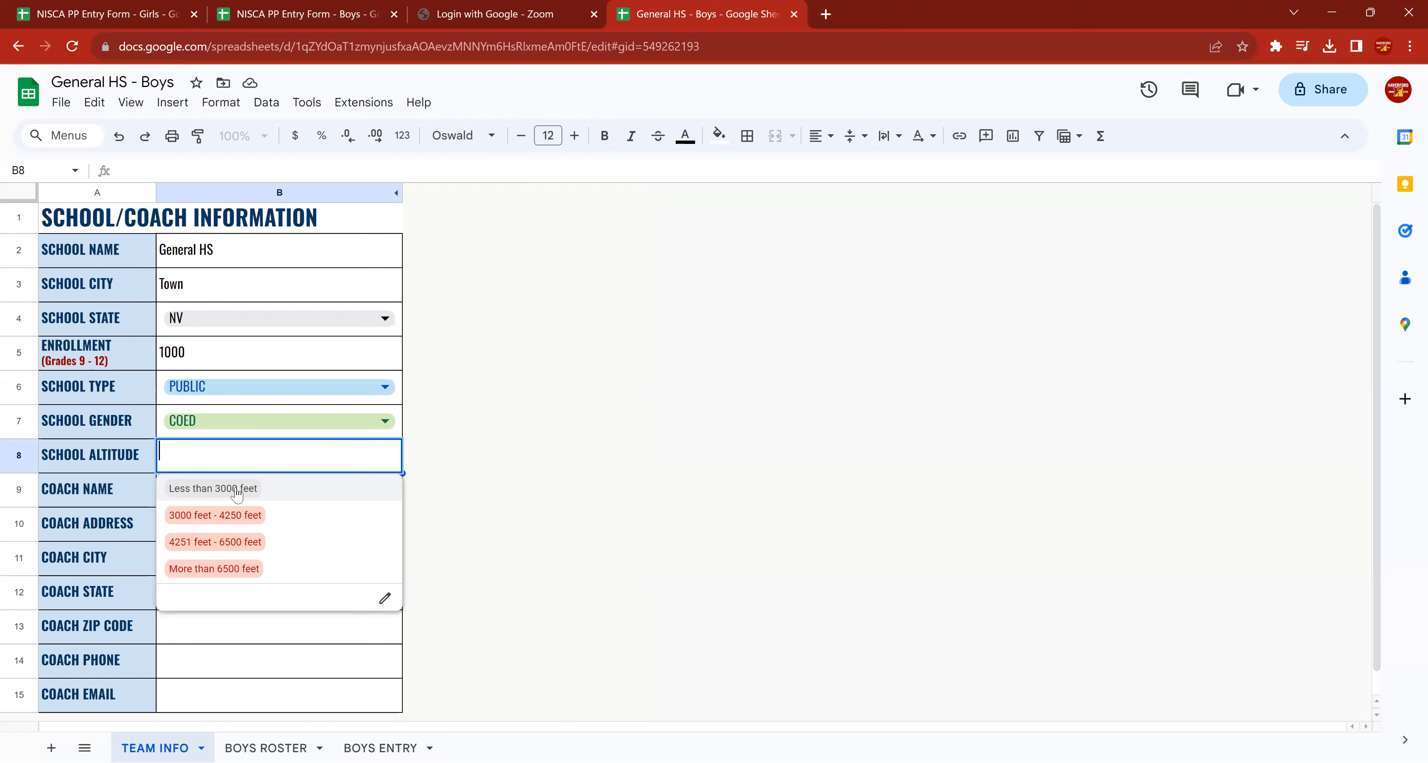
pyautogui.click(237, 493)
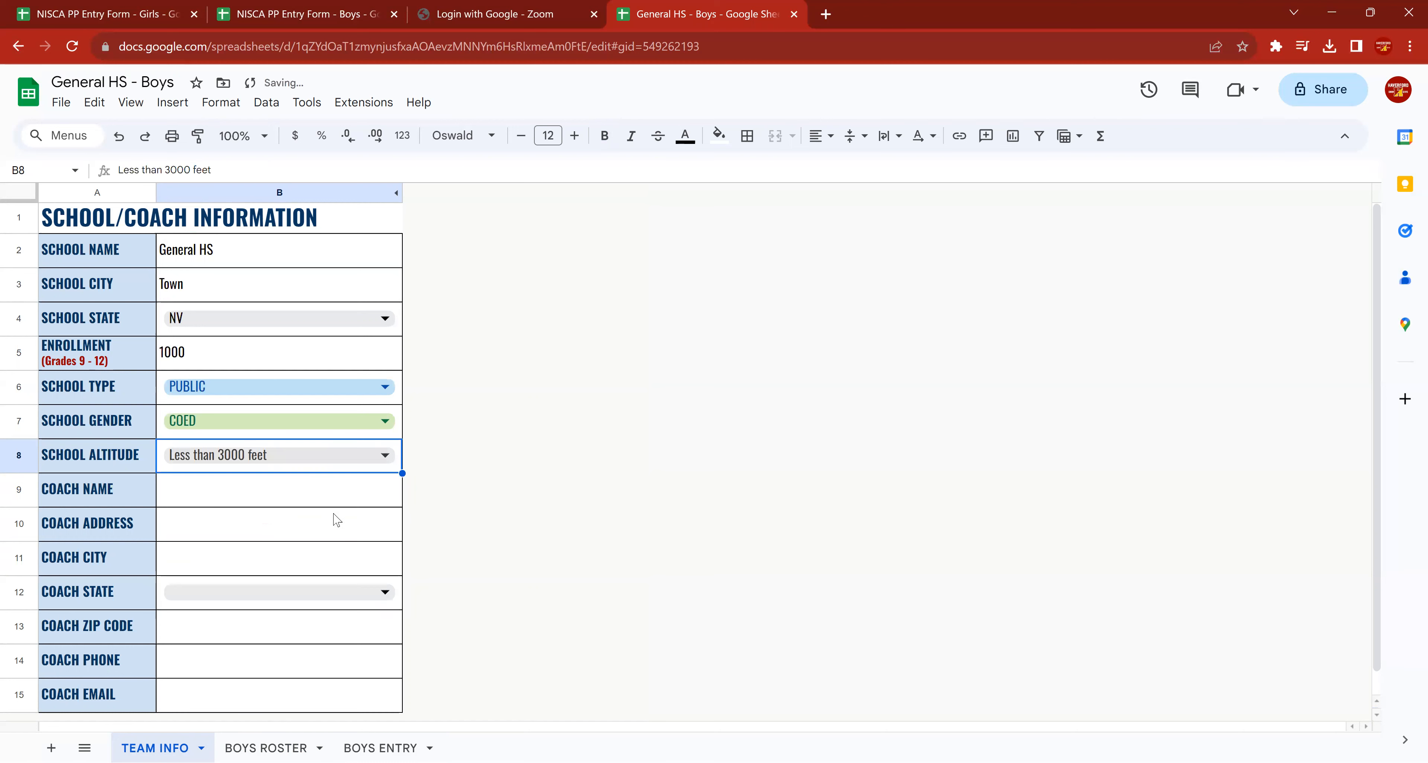
# Fill in the coach's name and street address in the school/coach information.
pyautogui.click(275, 499)
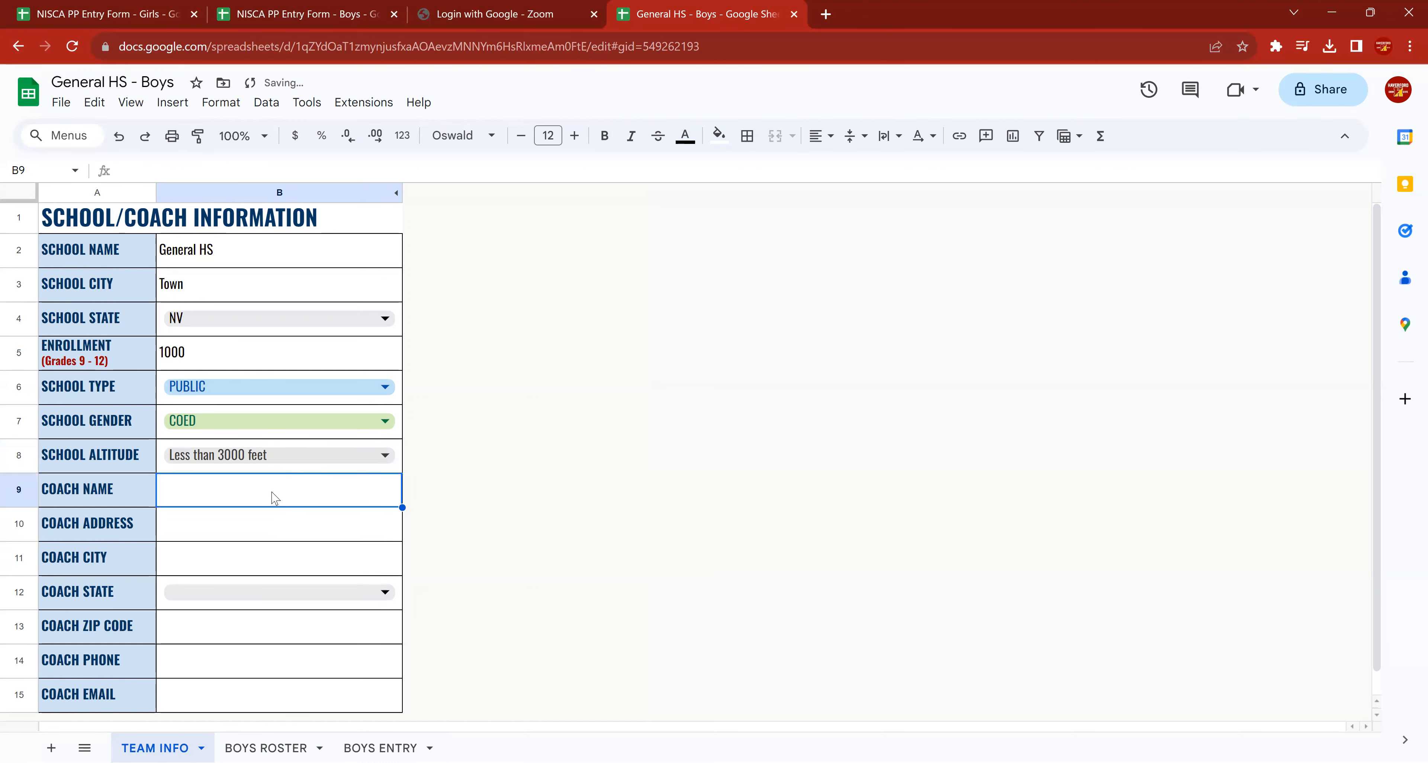
pyautogui.write('Cocch A')
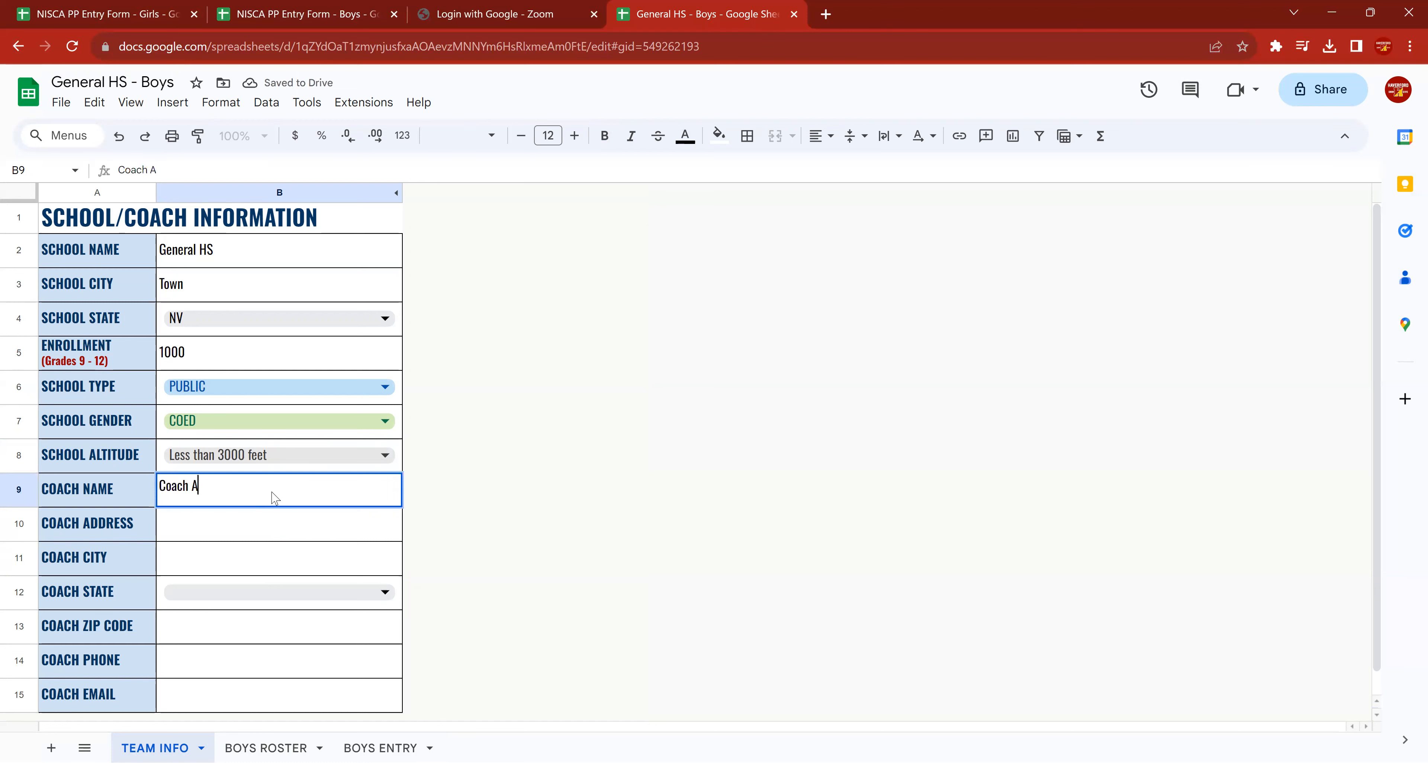
pyautogui.press('Return')
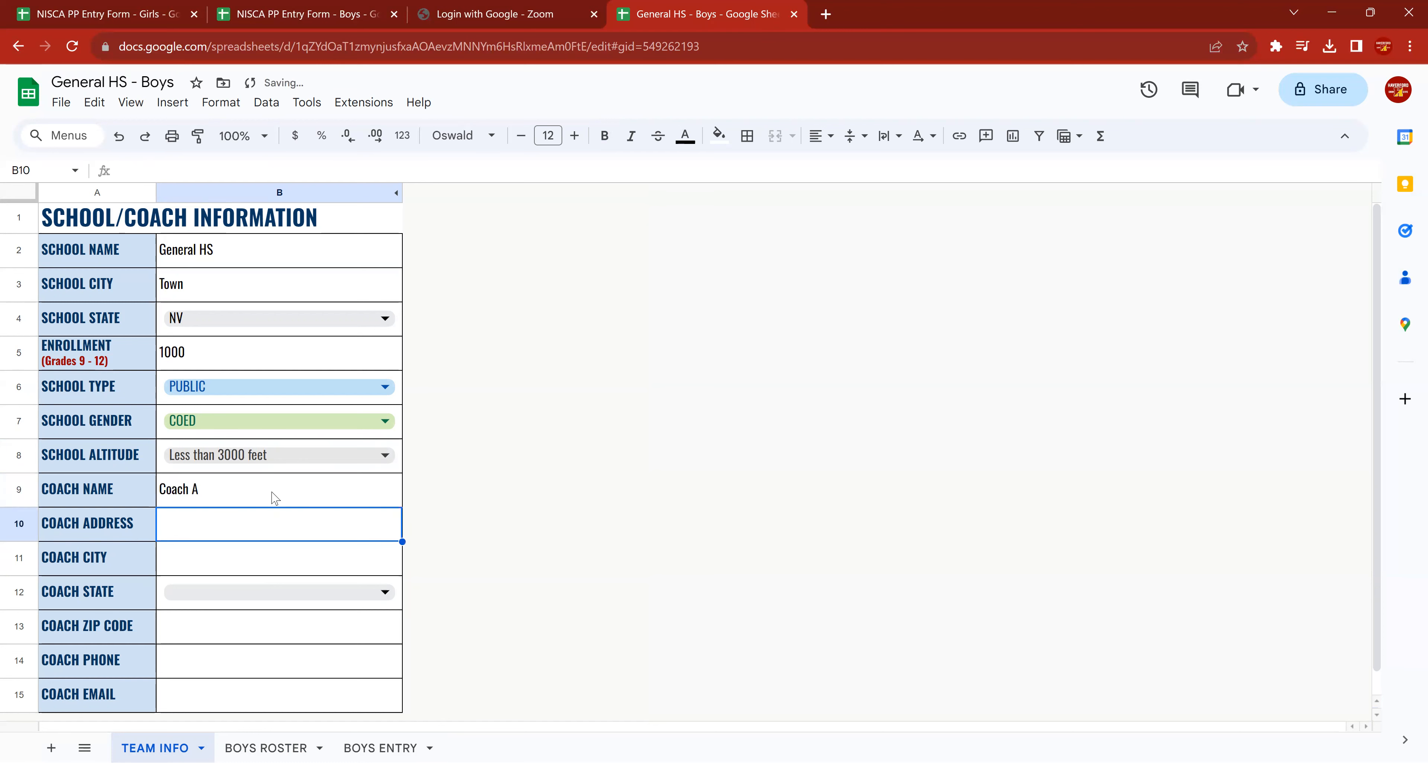
pyautogui.write('123 Main')
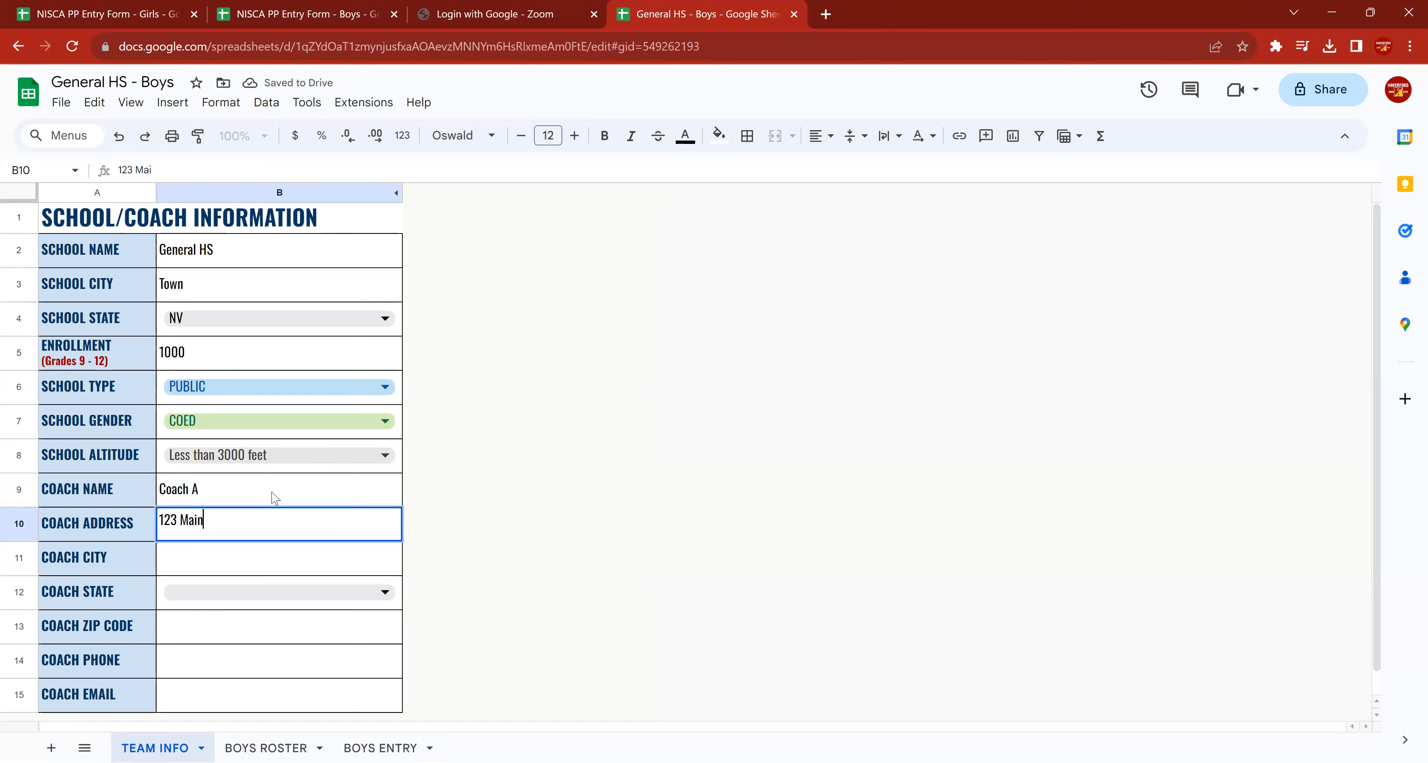
pyautogui.write(' Street')
pyautogui.press('Return')
# Complete the coach's address with the city, state and zip code.
pyautogui.write('To')
pyautogui.press('BackSpace')
pyautogui.write('wo')
pyautogui.press('BackSpace')
pyautogui.press('BackSpace')
pyautogui.write('own')
pyautogui.press('Return')
pyautogui.write('NV')
pyautogui.press('Return')
pyautogui.write('12345')
pyautogui.press('Return')
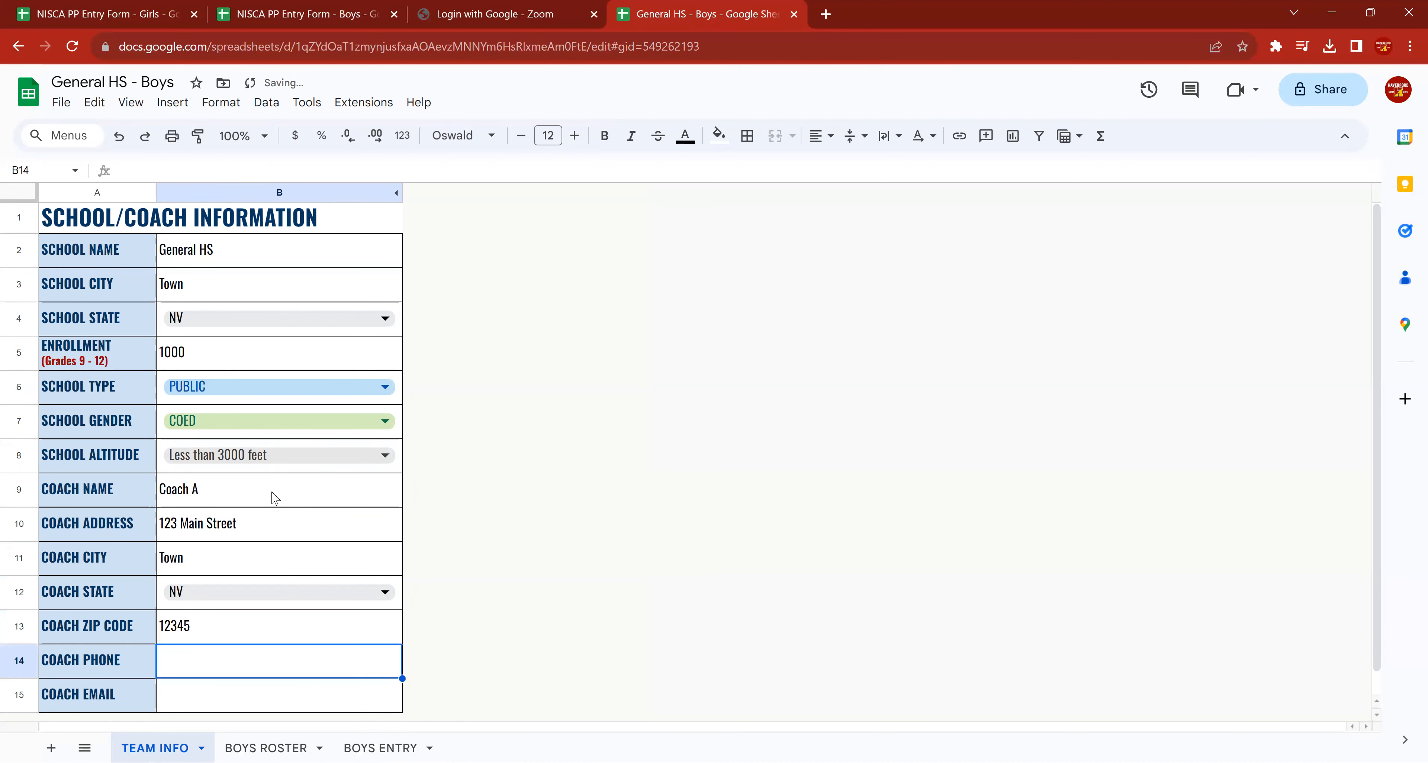
# Enter the coach's ten-digit phone number in the school/coach information.
pyautogui.write('12346567890')
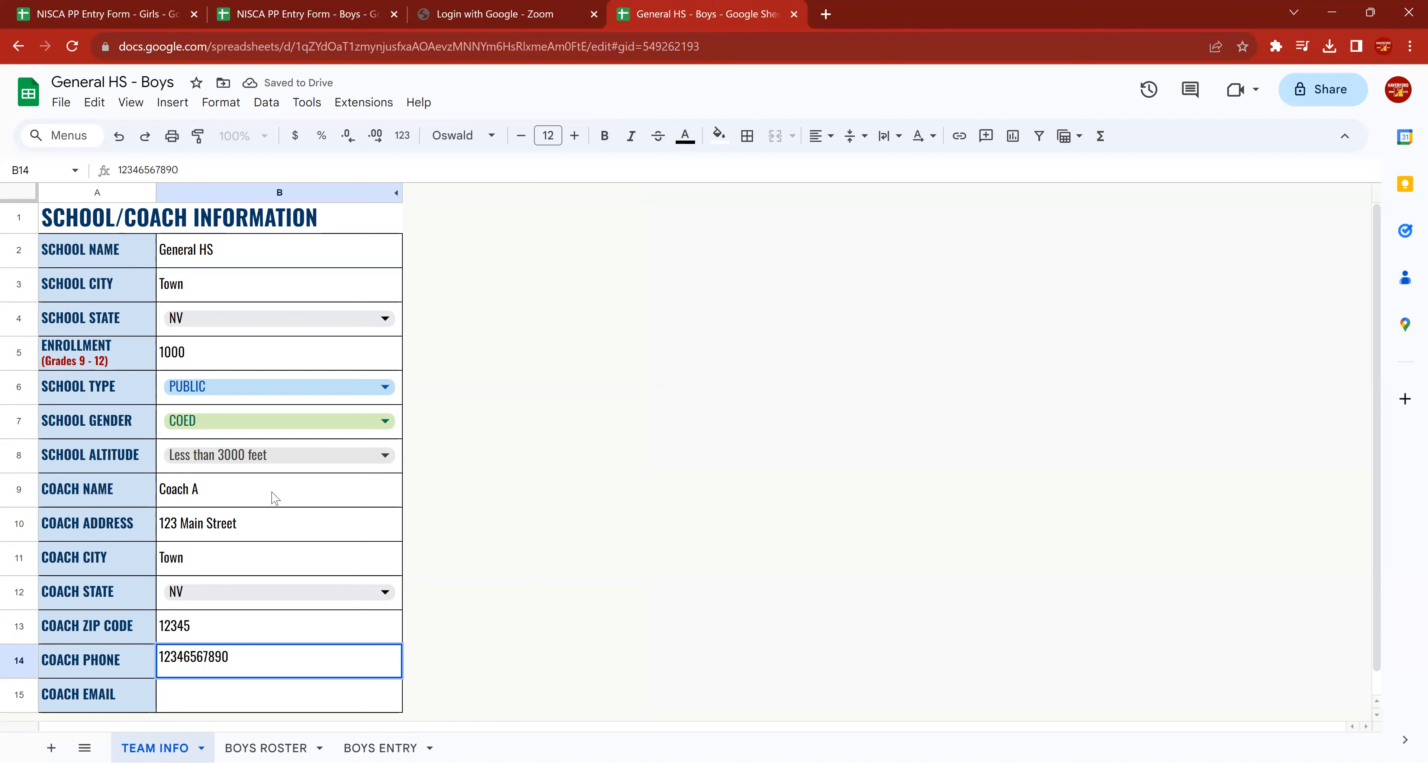
pyautogui.press('Return')
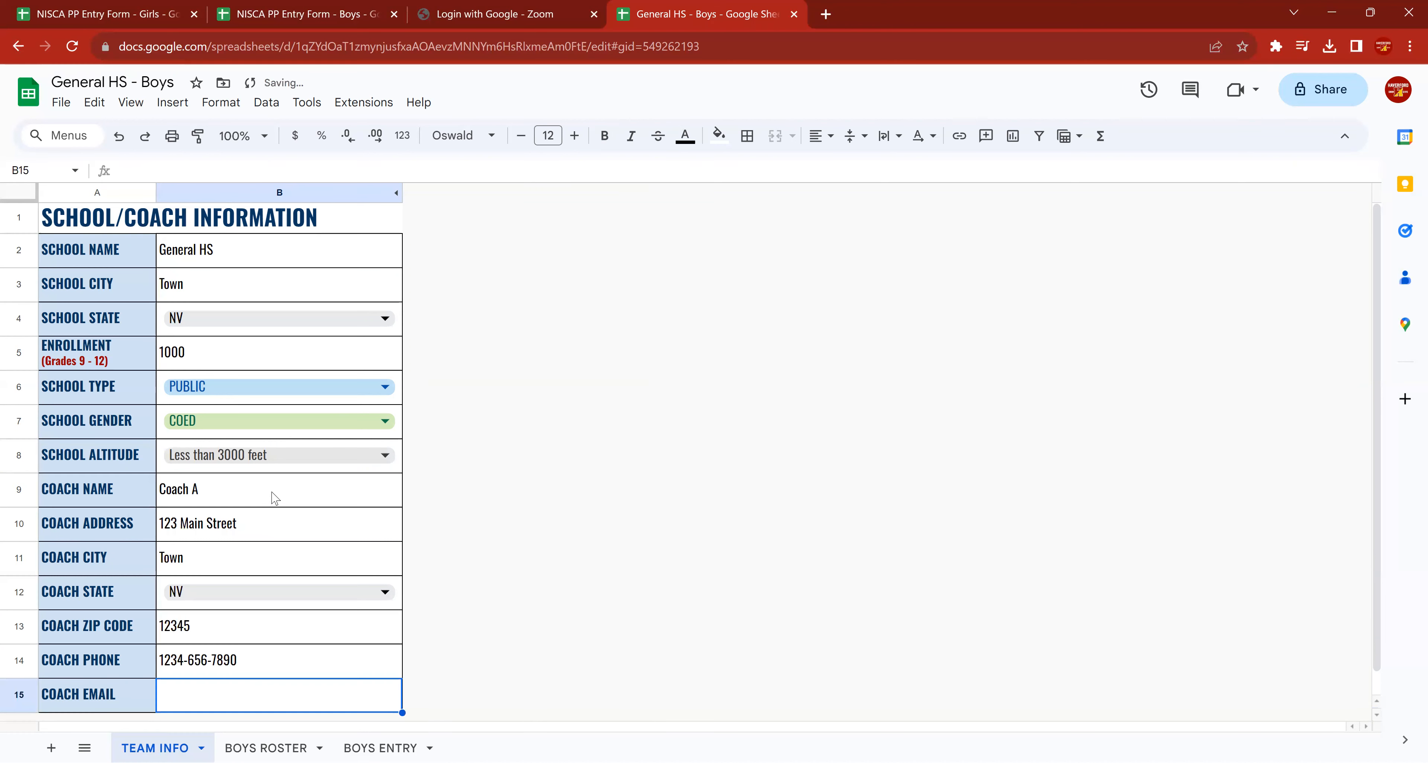
pyautogui.press('Up')
pyautogui.write('1')
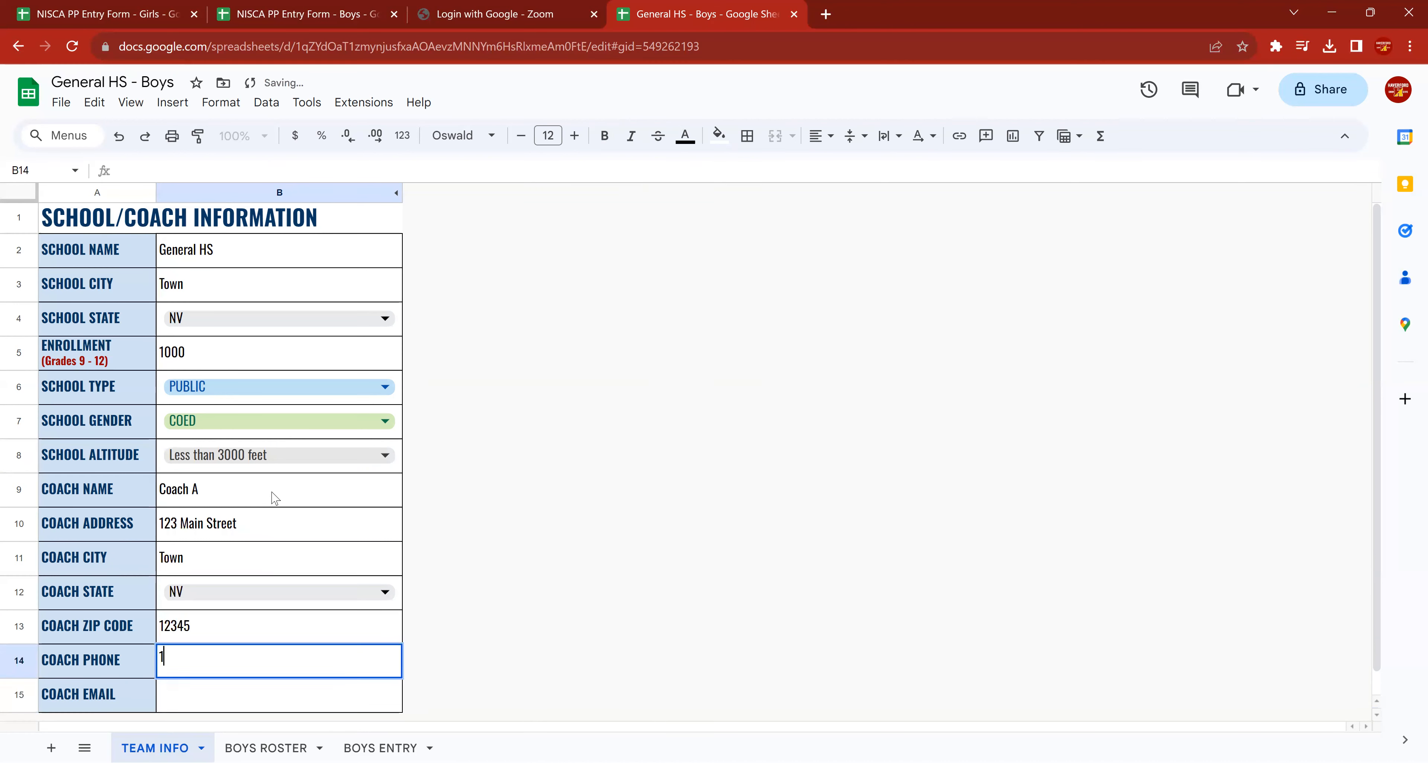
pyautogui.write('23-456-7890')
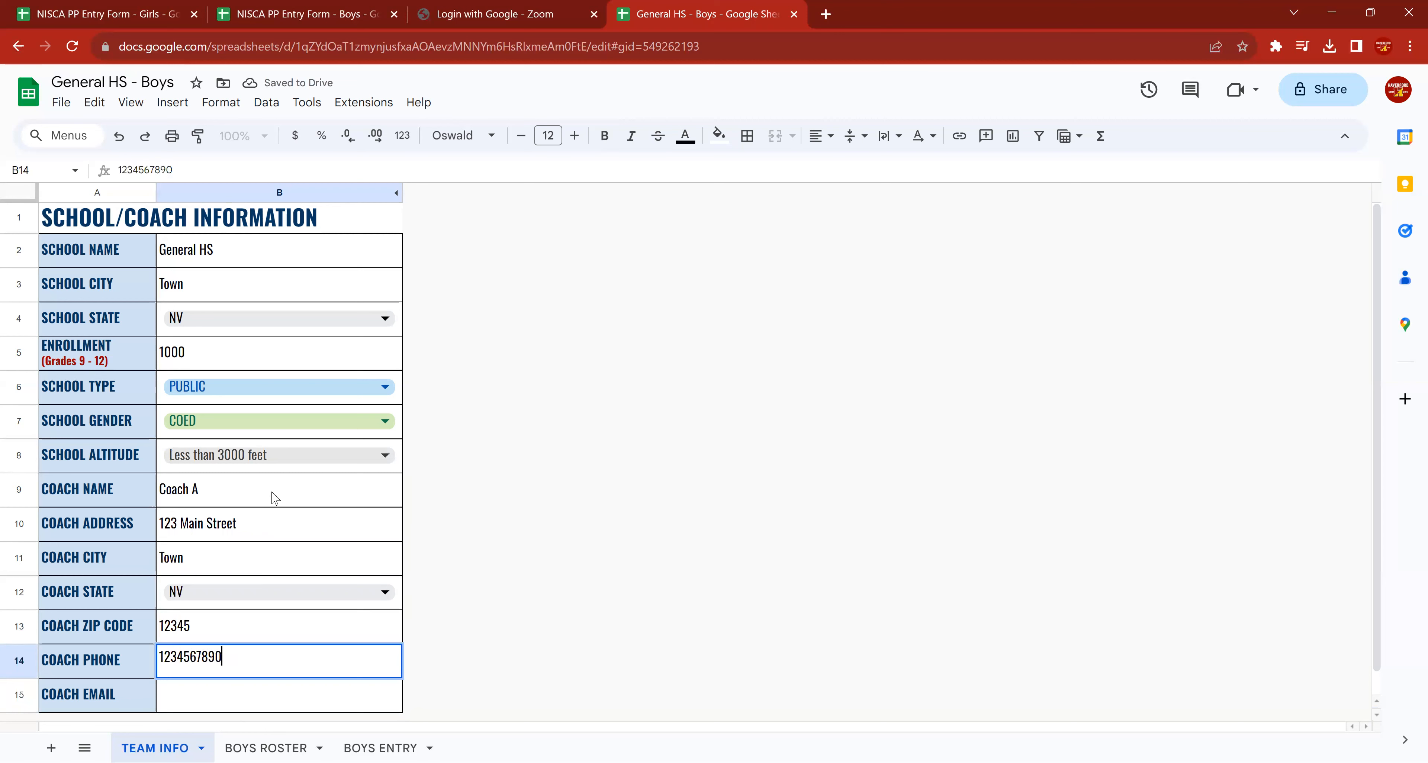
pyautogui.press('Return')
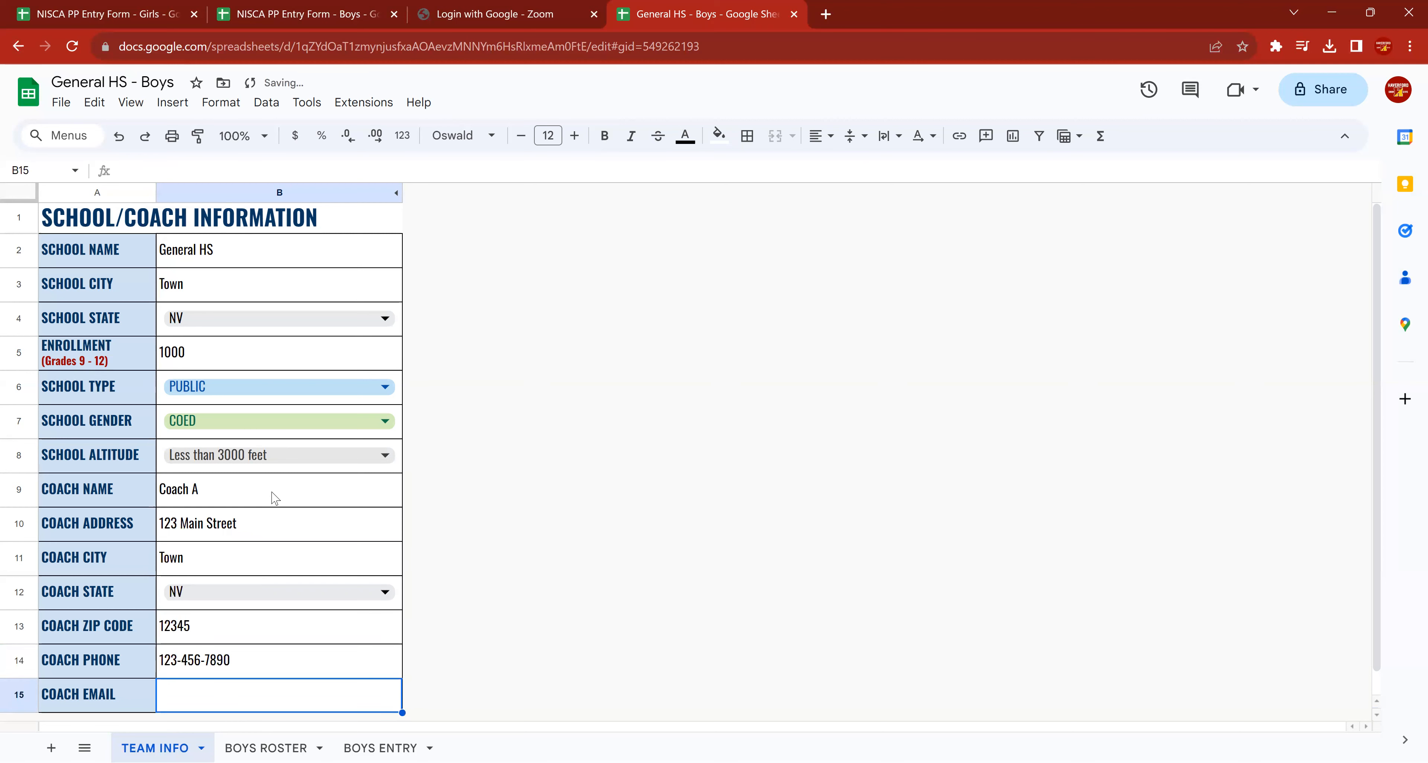
# Fill in the coach's email address in the school/coach information.
pyautogui.write('coach@gmail.com')
pyautogui.press('Return')
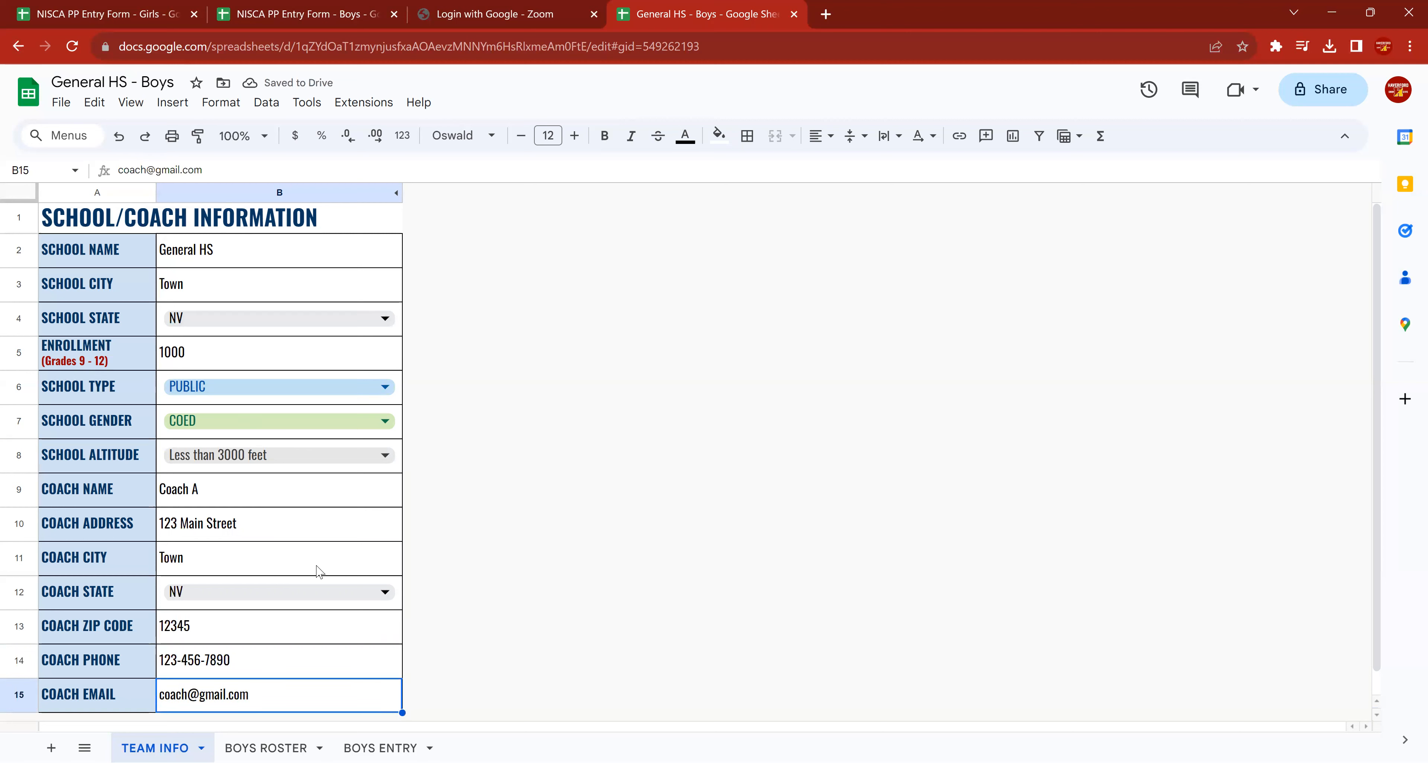
pyautogui.scroll(-1, 183, 407)
pyautogui.scroll(1, 183, 409)
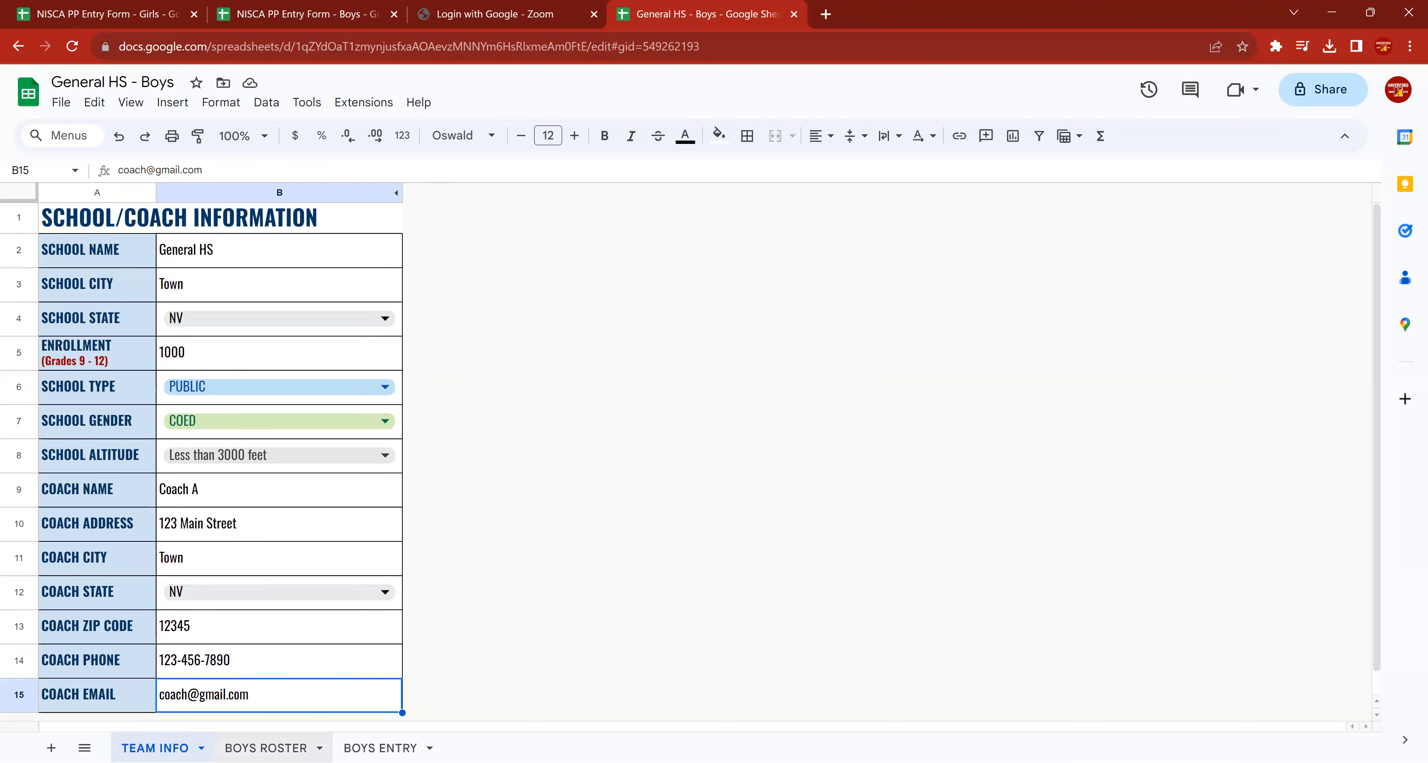
# Open the BOYS ROSTER sheet and look at the first name, last name and grade fields of athlete 1.
pyautogui.click(265, 748)
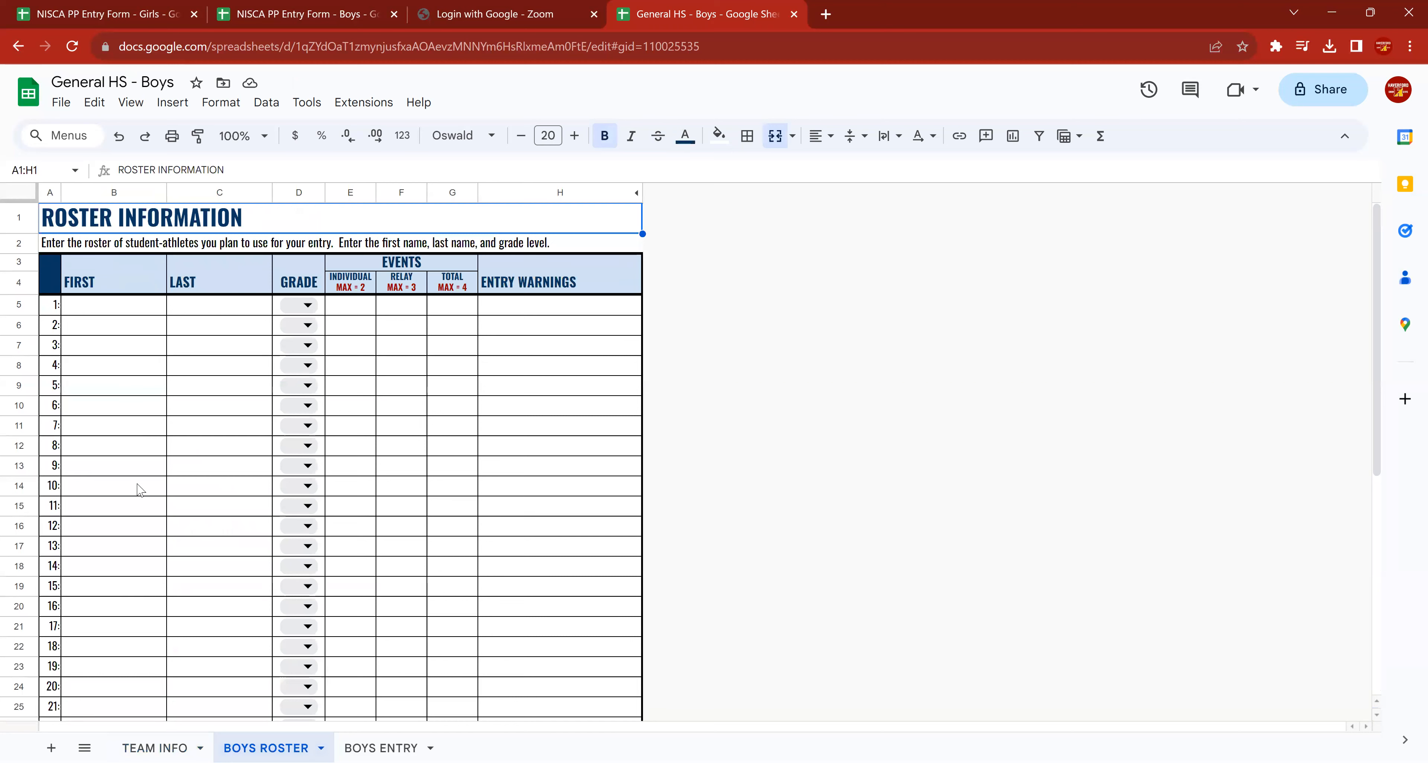
pyautogui.click(107, 316)
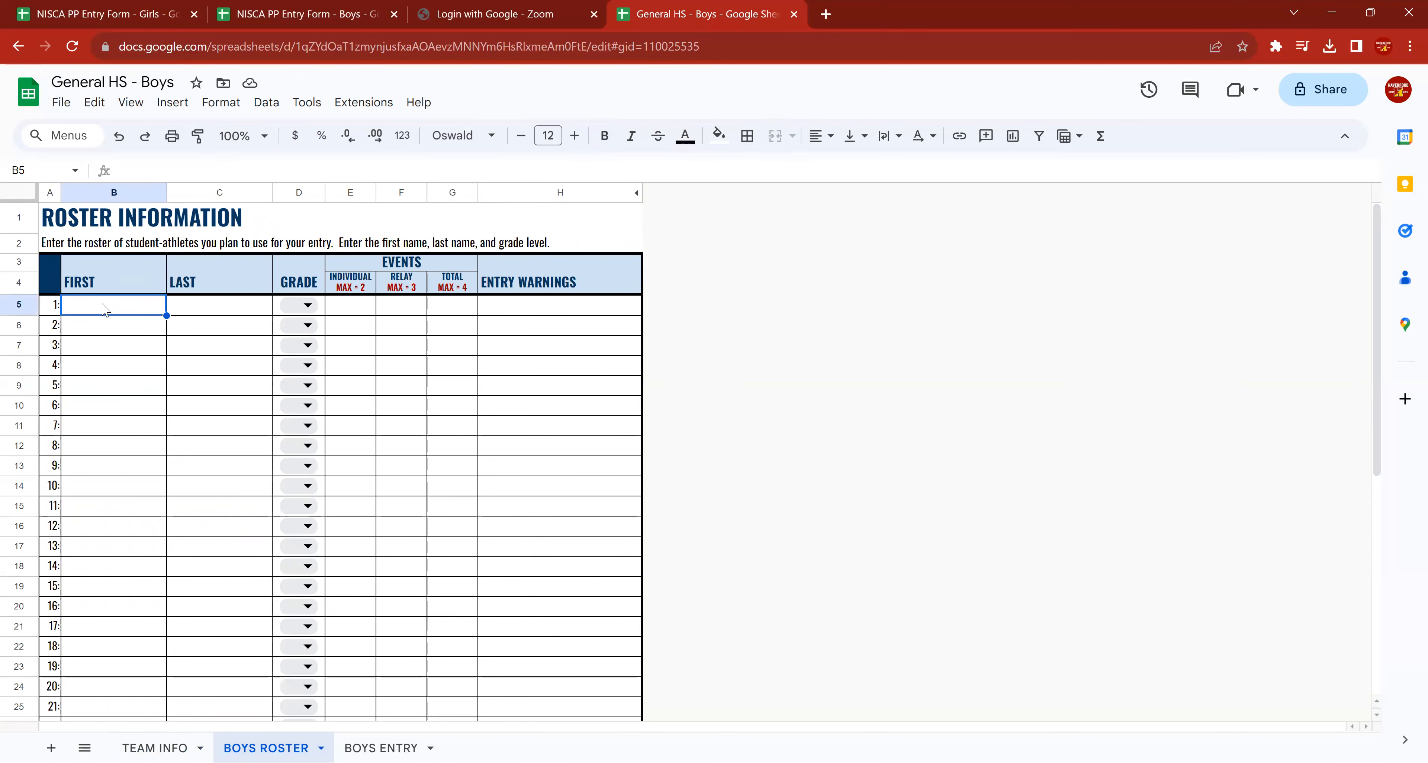
pyautogui.click(261, 306)
pyautogui.click(300, 307)
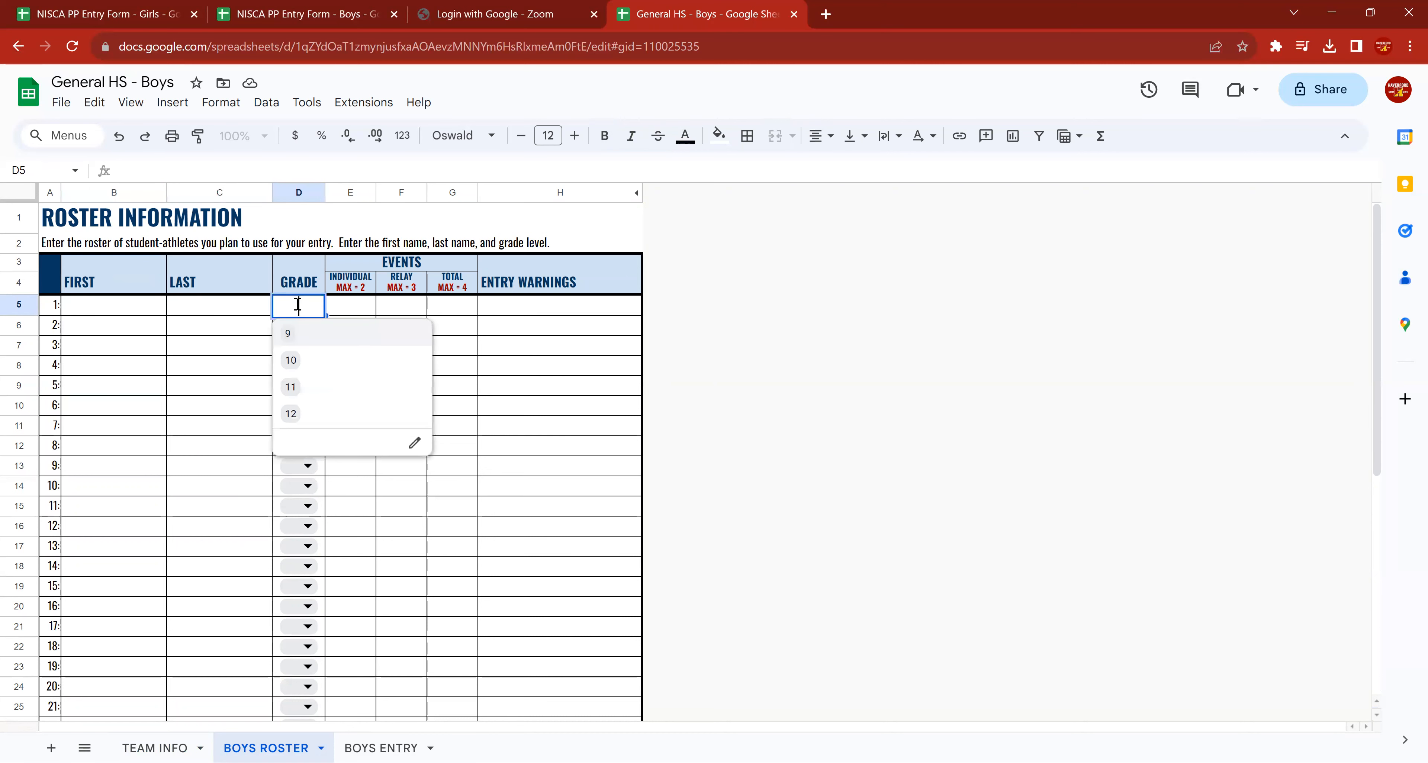
# Enter the placeholder first names A, B, C, D, E, F, G and H for athletes 1 through 8 in the roster.
pyautogui.click(114, 308)
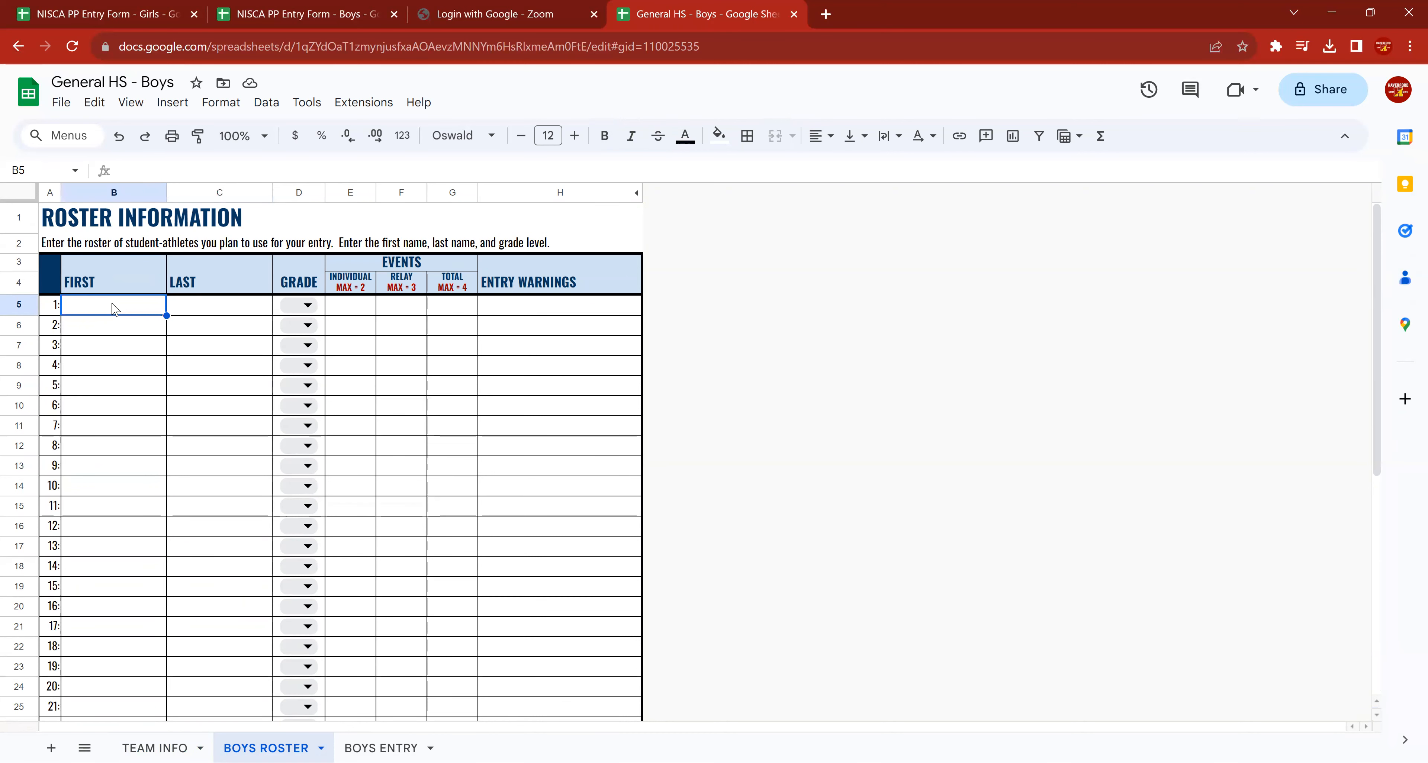
pyautogui.write('A')
pyautogui.press('Return')
pyautogui.write('B')
pyautogui.press('Return')
pyautogui.write('C')
pyautogui.press('Return')
pyautogui.write('D')
pyautogui.press('Return')
pyautogui.write('E')
pyautogui.press('Return')
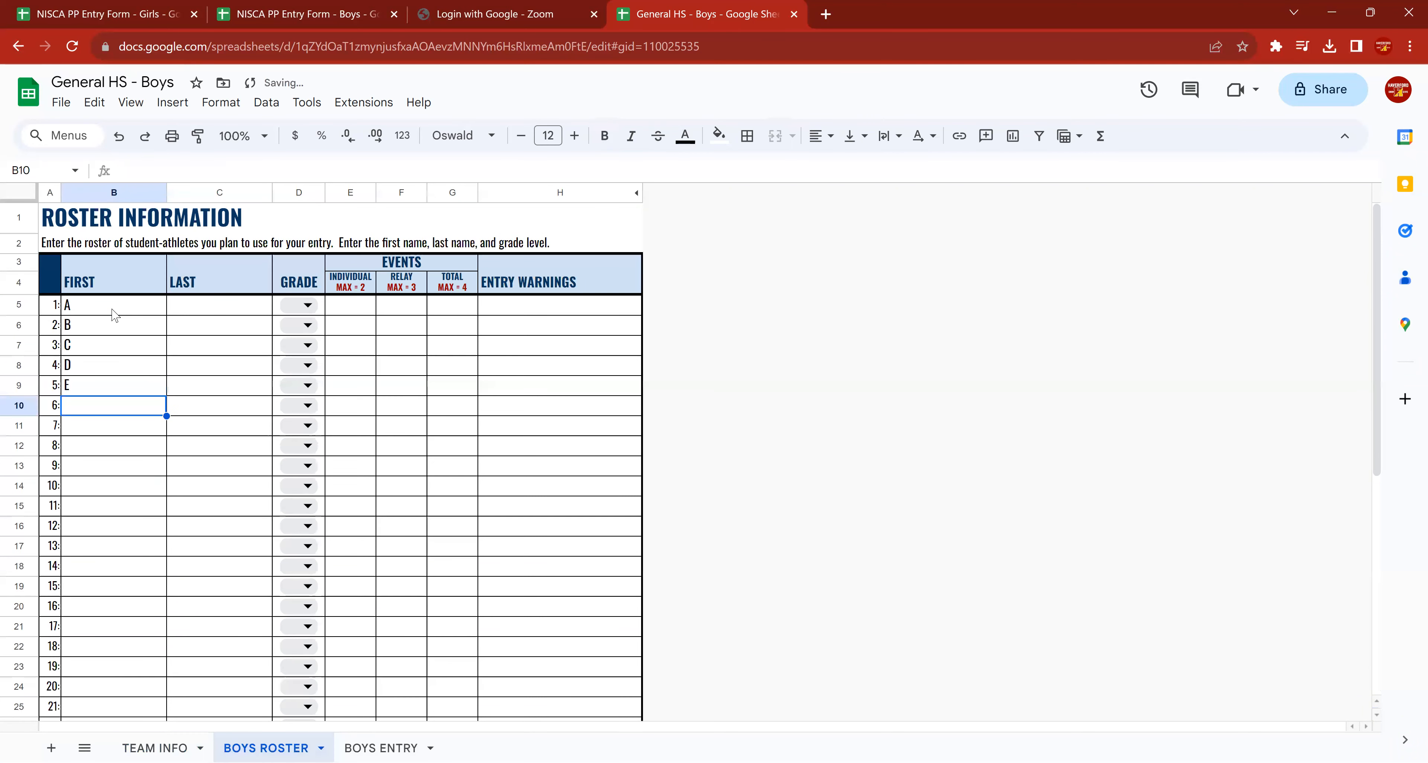
pyautogui.write('F')
pyautogui.press('Return')
pyautogui.write('G')
pyautogui.press('Return')
pyautogui.write('GH')
pyautogui.press('BackSpace')
pyautogui.press('BackSpace')
pyautogui.write('H')
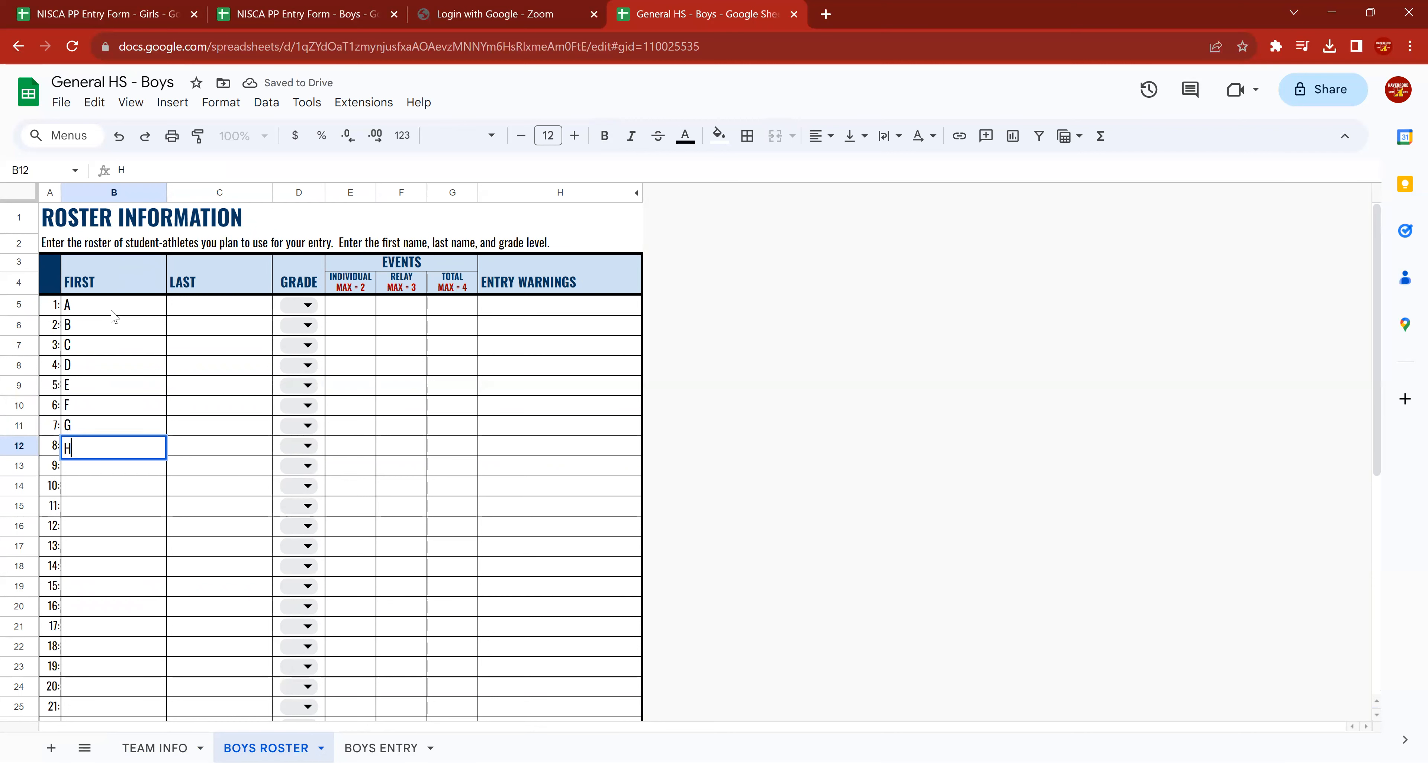
pyautogui.press('Return')
# Enter the last name Swimmer for athlete 1 and copy it down to athletes 2 through 8.
pyautogui.click(189, 310)
pyautogui.write('Swimmer')
pyautogui.press('Return')
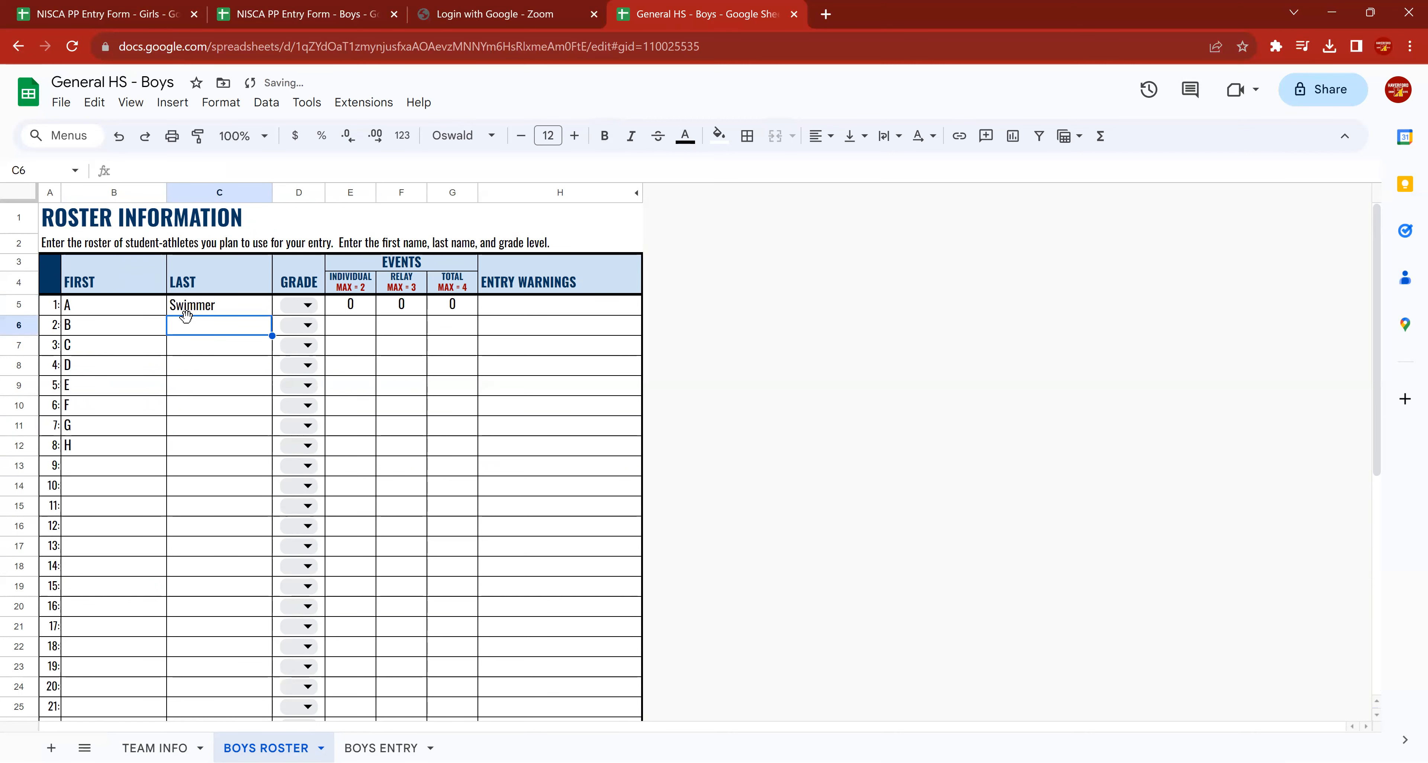
pyautogui.click(186, 312)
pyautogui.hotkey('ctrl', 'c')
pyautogui.press('Down')
pyautogui.hotkey('ctrl', 'v')
pyautogui.press('Down')
pyautogui.hotkey('ctrl', 'v')
pyautogui.press('Down')
pyautogui.hotkey('ctrl', 'v')
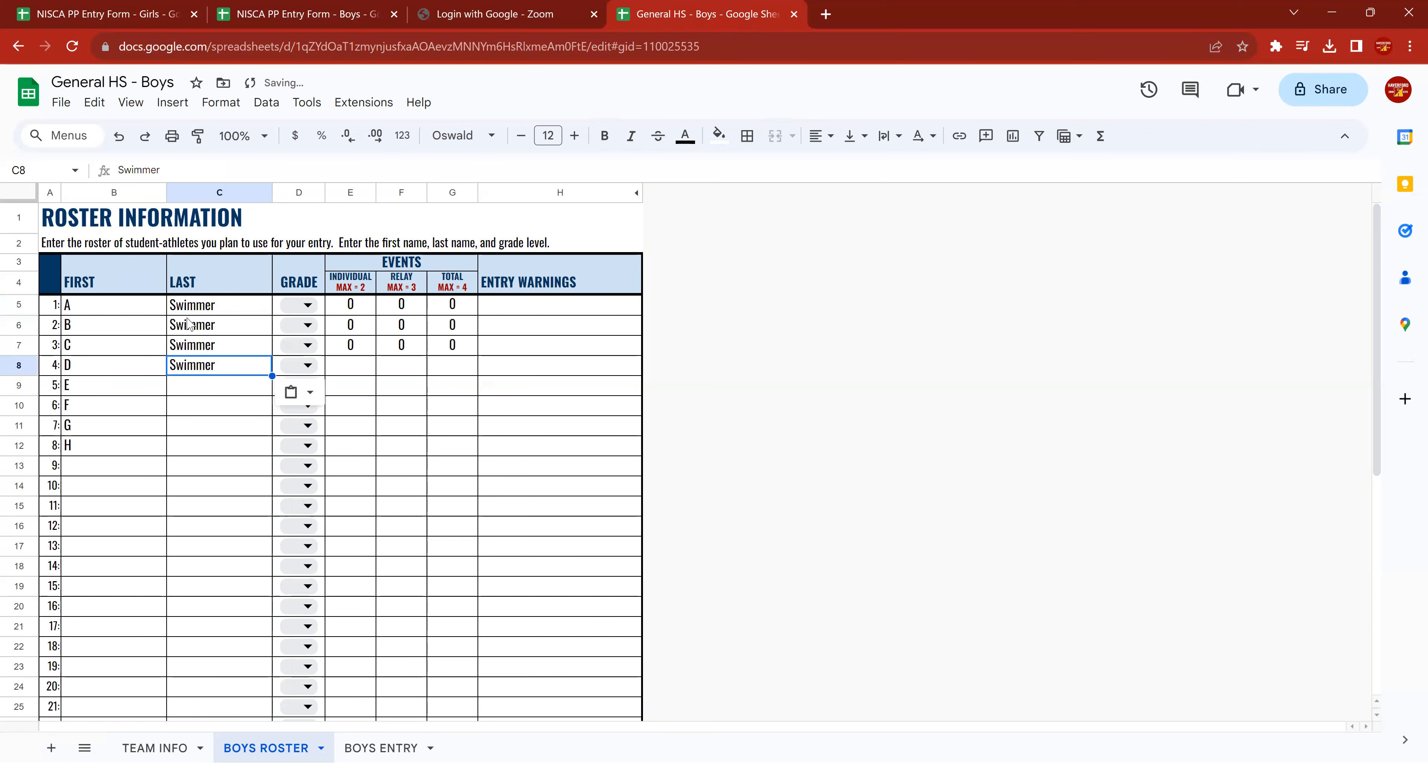
pyautogui.press('Down')
pyautogui.hotkey('ctrl', 'v')
pyautogui.press('Down')
pyautogui.hotkey('ctrl', 'v')
pyautogui.press('Down')
pyautogui.hotkey('ctrl', 'v')
pyautogui.press('Down')
pyautogui.hotkey('ctrl', 'v')
pyautogui.press('Down')
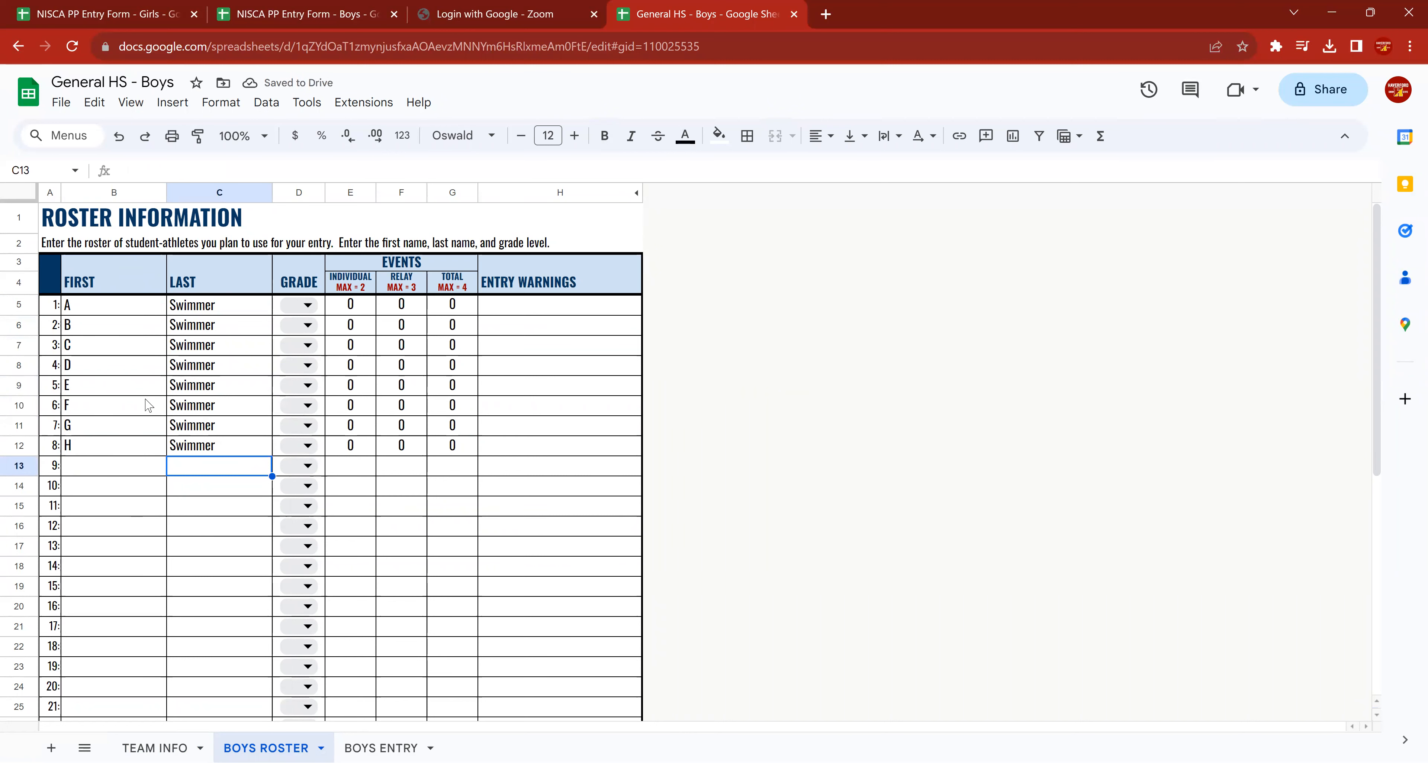
# Set the grades of athletes A, B, C and D to 9, 10, 10 and 11.
pyautogui.click(305, 305)
pyautogui.click(293, 336)
pyautogui.click(299, 328)
pyautogui.click(298, 377)
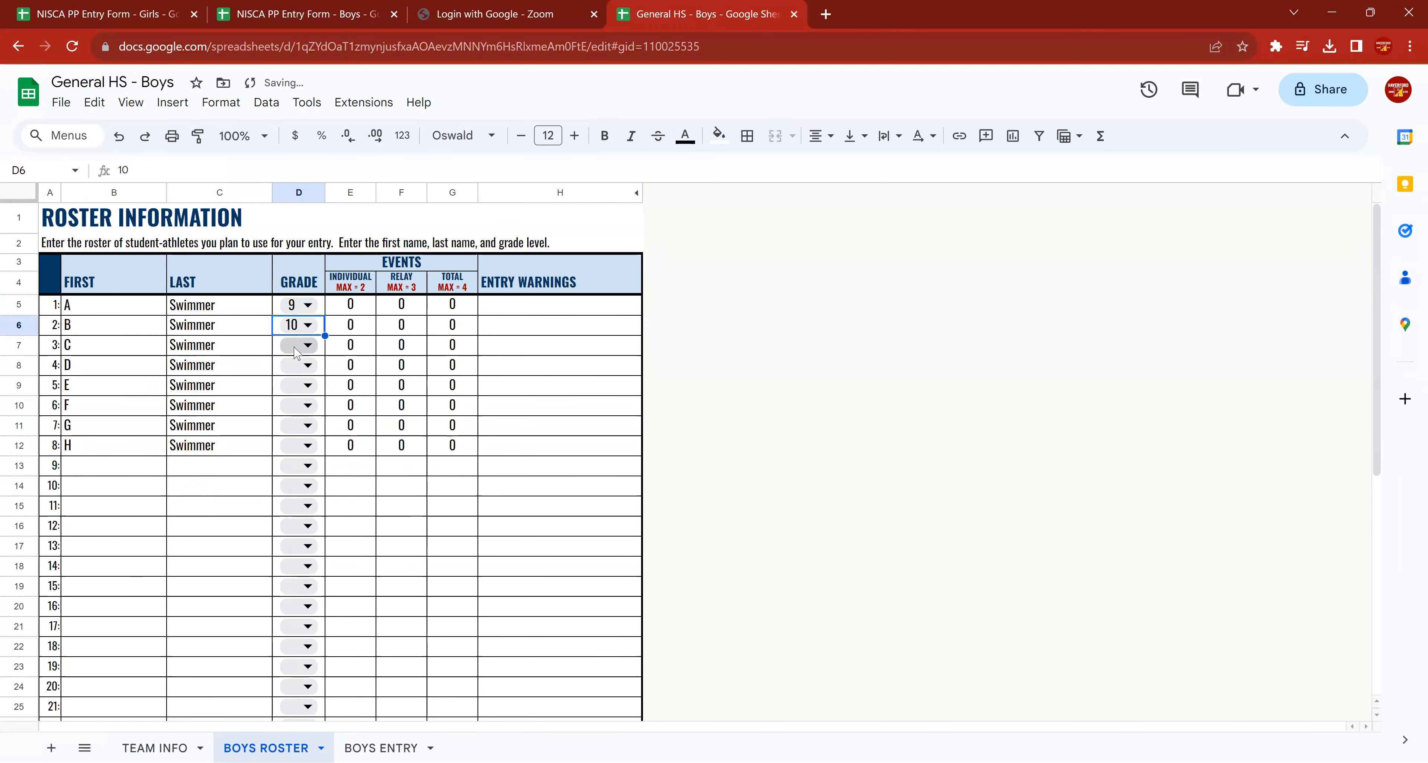
pyautogui.click(299, 345)
pyautogui.click(294, 401)
pyautogui.click(293, 366)
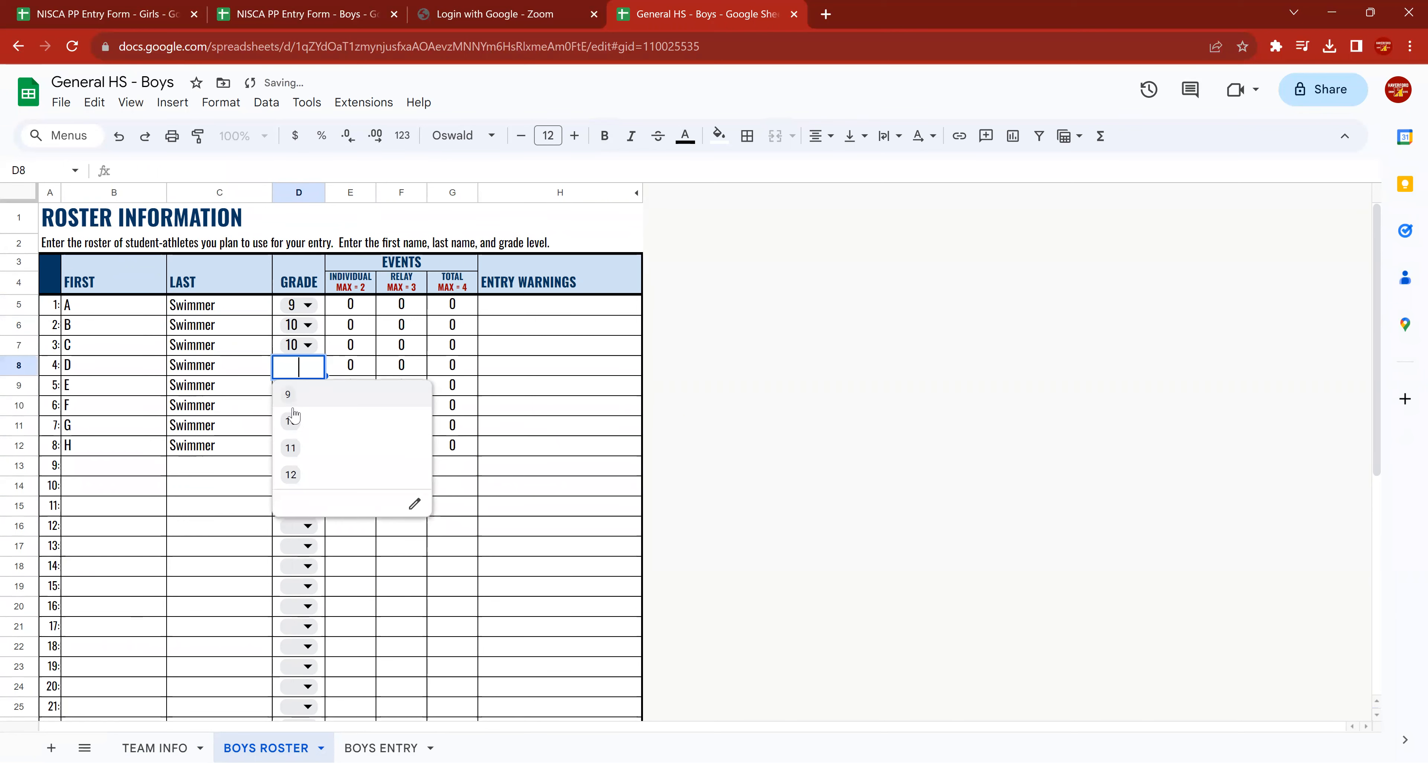
pyautogui.click(294, 444)
# Set the grades of athletes E, F, G and H to 12, 10, 11 and 11.
pyautogui.click(293, 384)
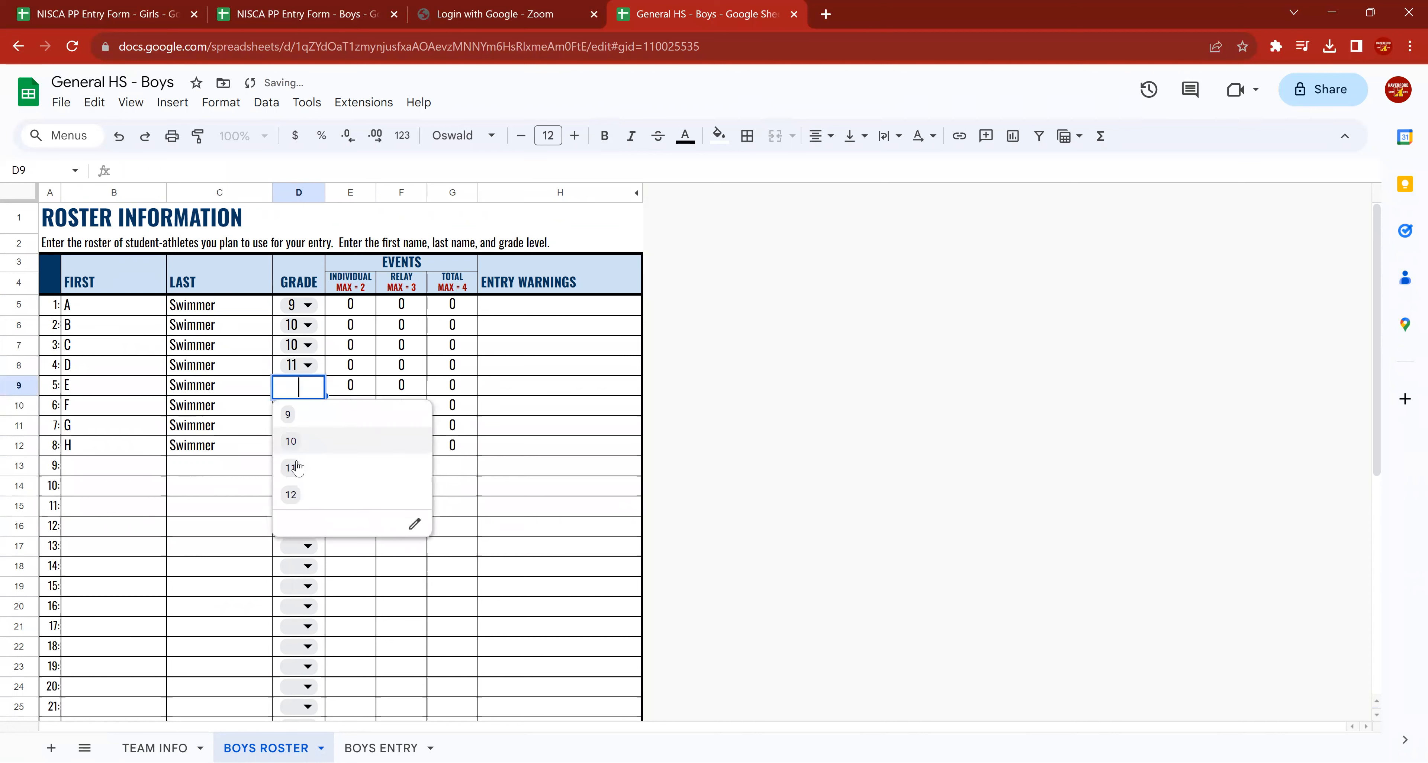
pyautogui.click(286, 497)
pyautogui.click(294, 409)
pyautogui.click(291, 461)
pyautogui.click(294, 425)
pyautogui.click(291, 516)
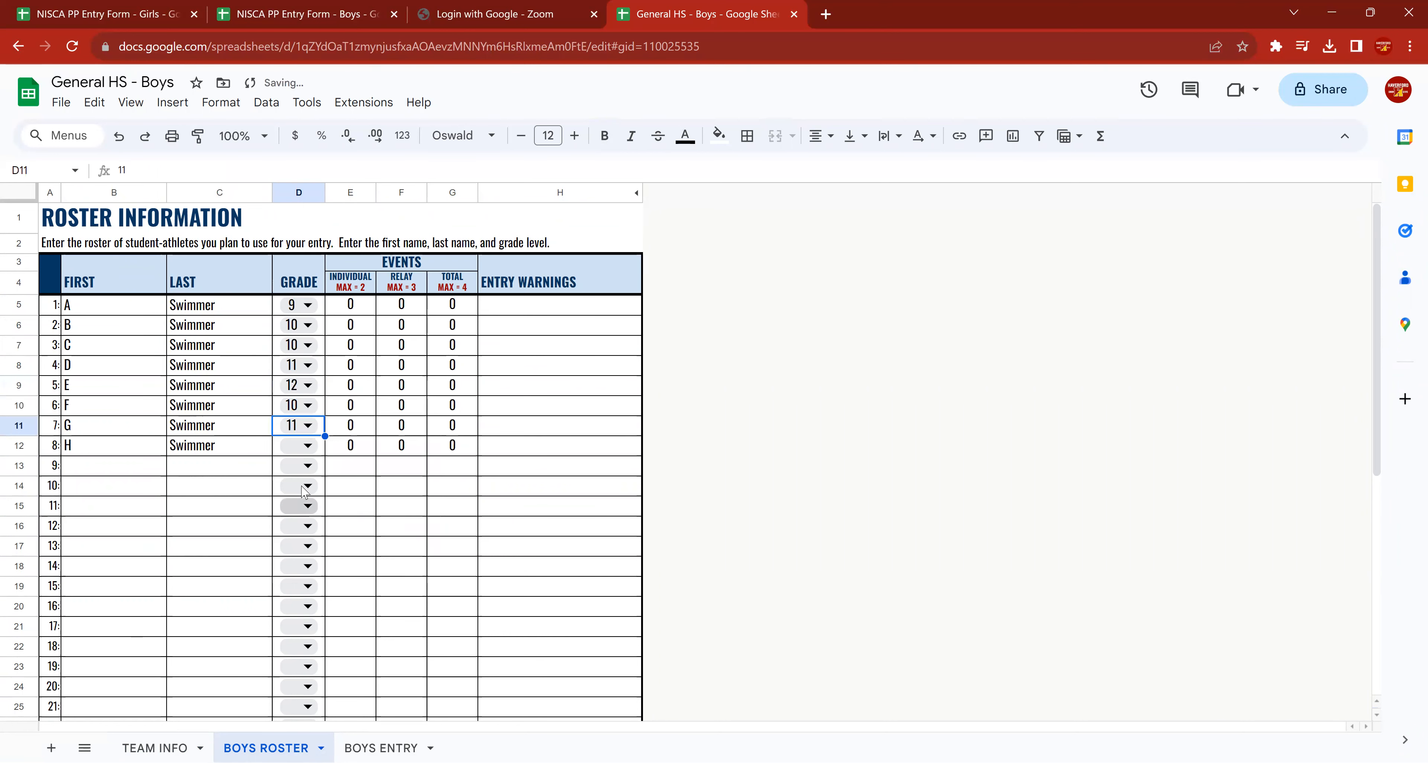
pyautogui.click(298, 448)
pyautogui.click(290, 530)
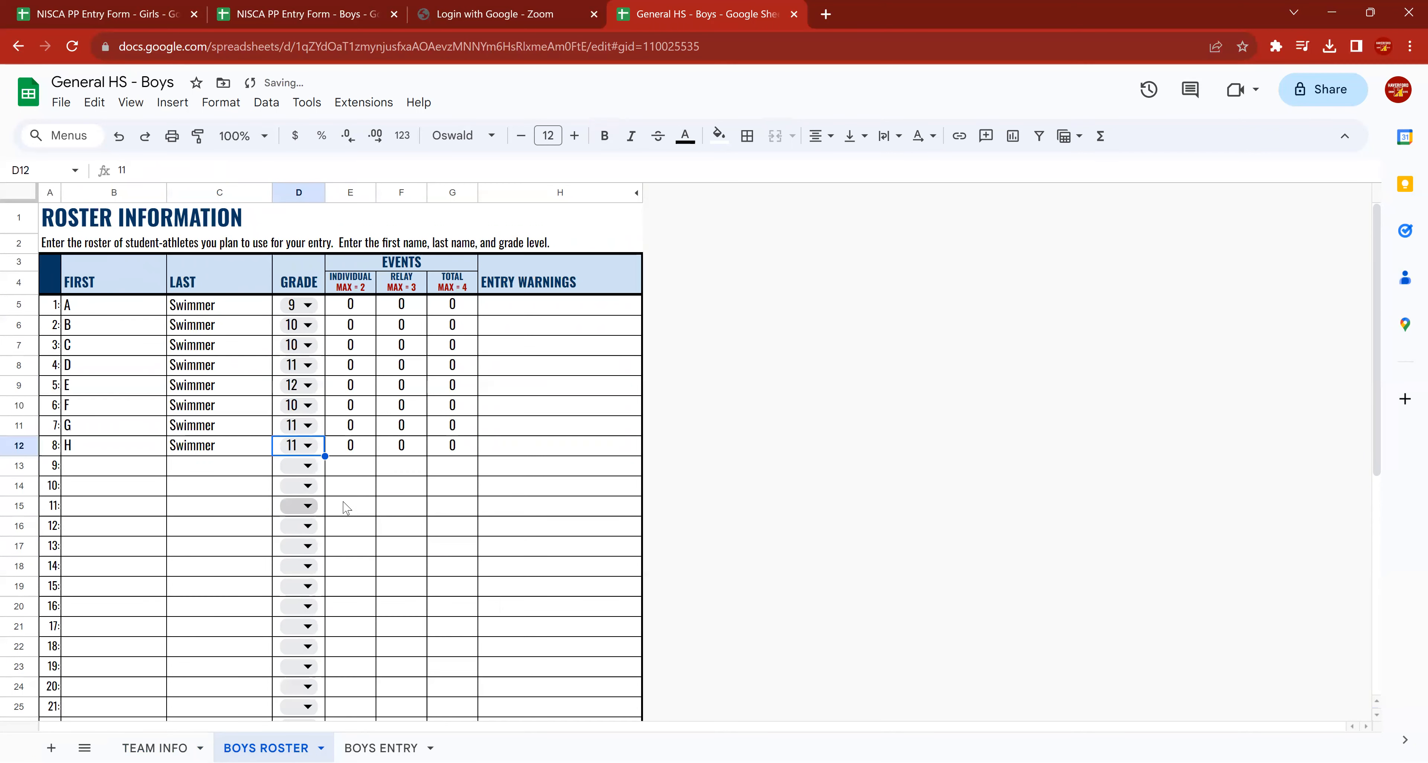
# Examine the individual, relay and total event counts for the eight athletes in the roster.
pyautogui.click(155, 471)
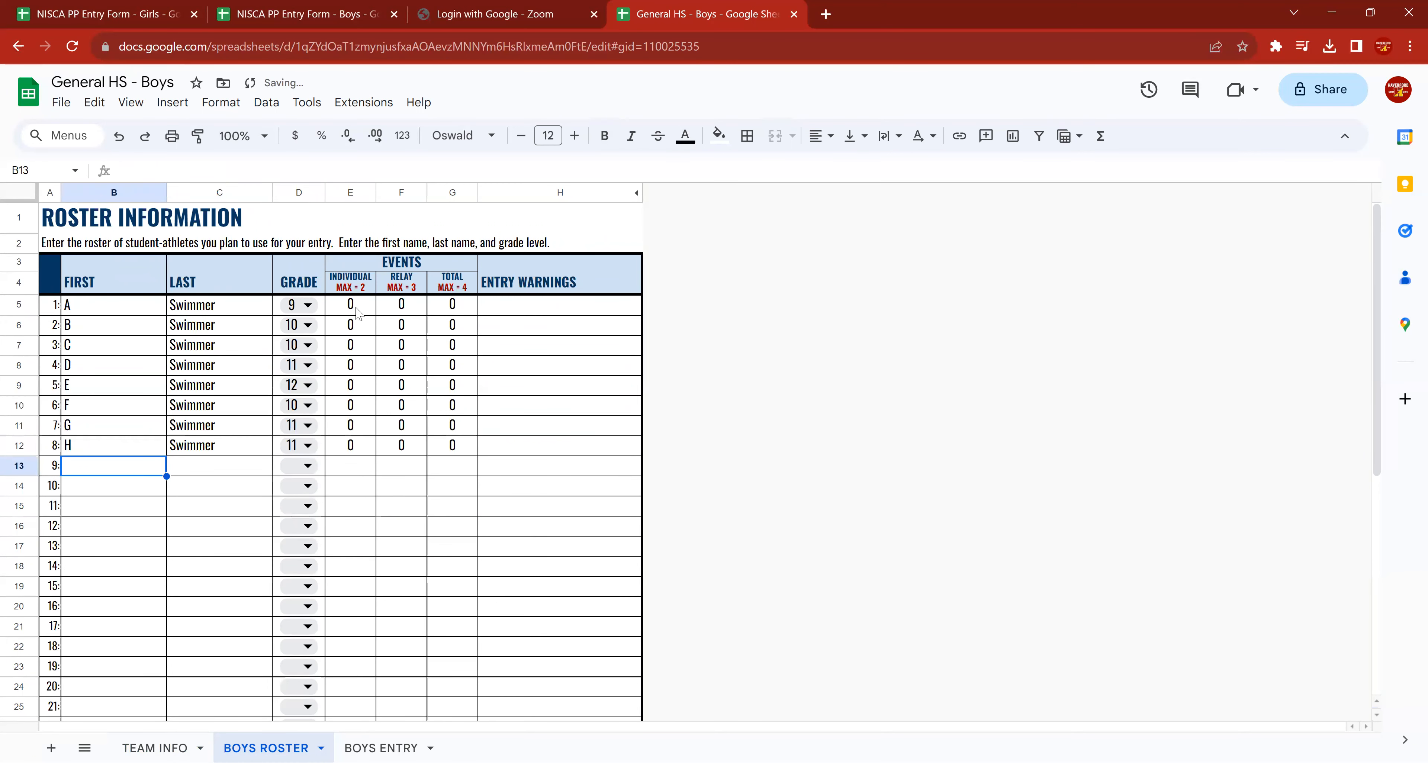
pyautogui.moveTo(351, 304); pyautogui.dragTo(465, 462)
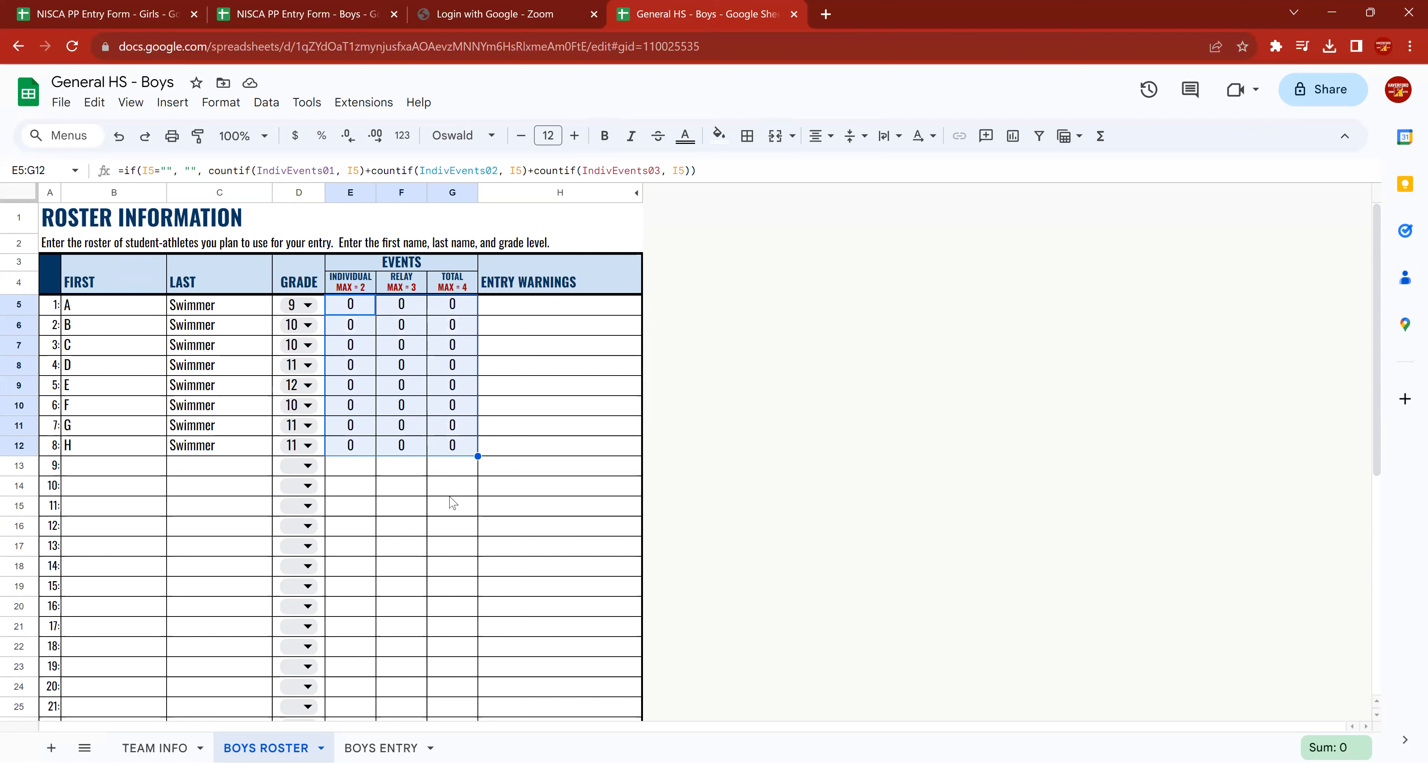
pyautogui.click(107, 473)
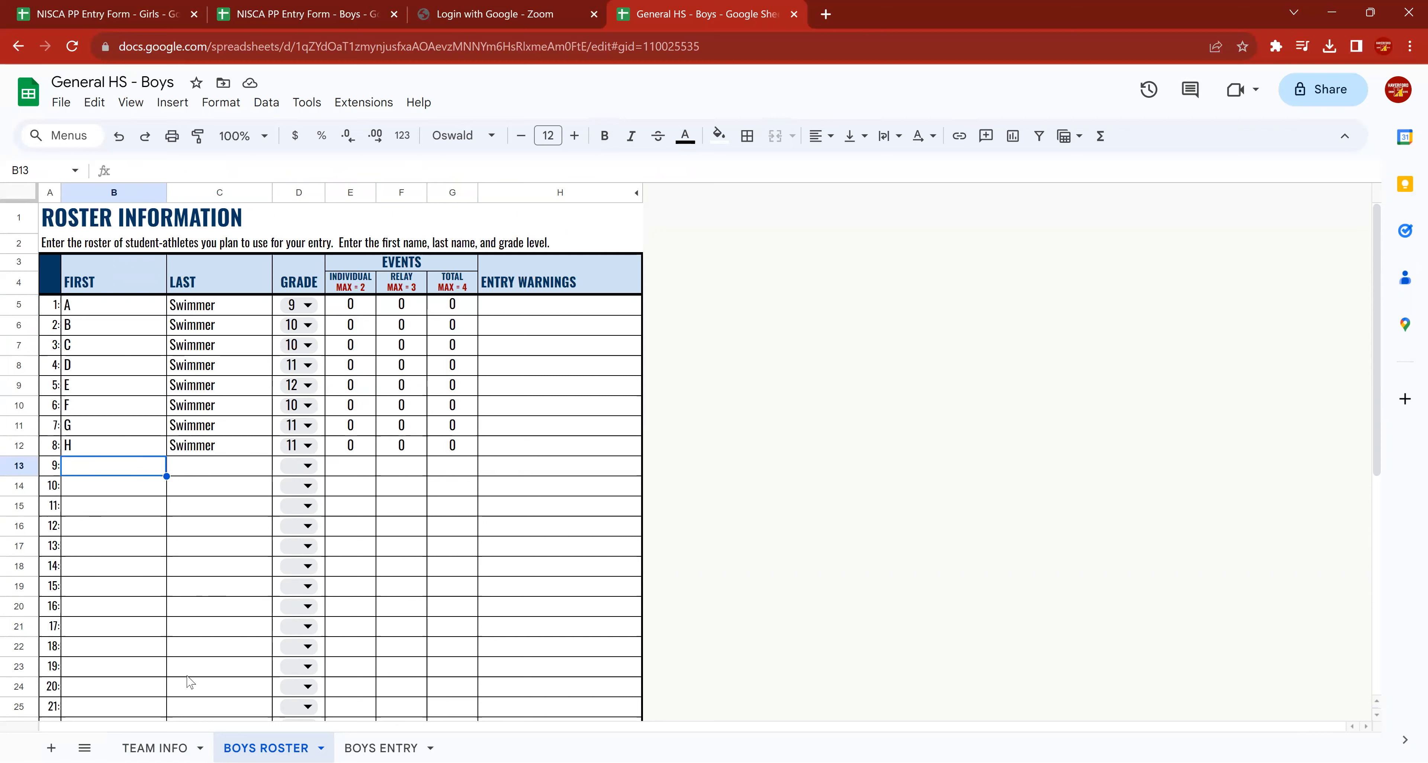
# Open the BOYS ENTRY sheet and review its school and coach header and the general directions.
pyautogui.click(155, 748)
pyautogui.click(265, 749)
pyautogui.click(380, 748)
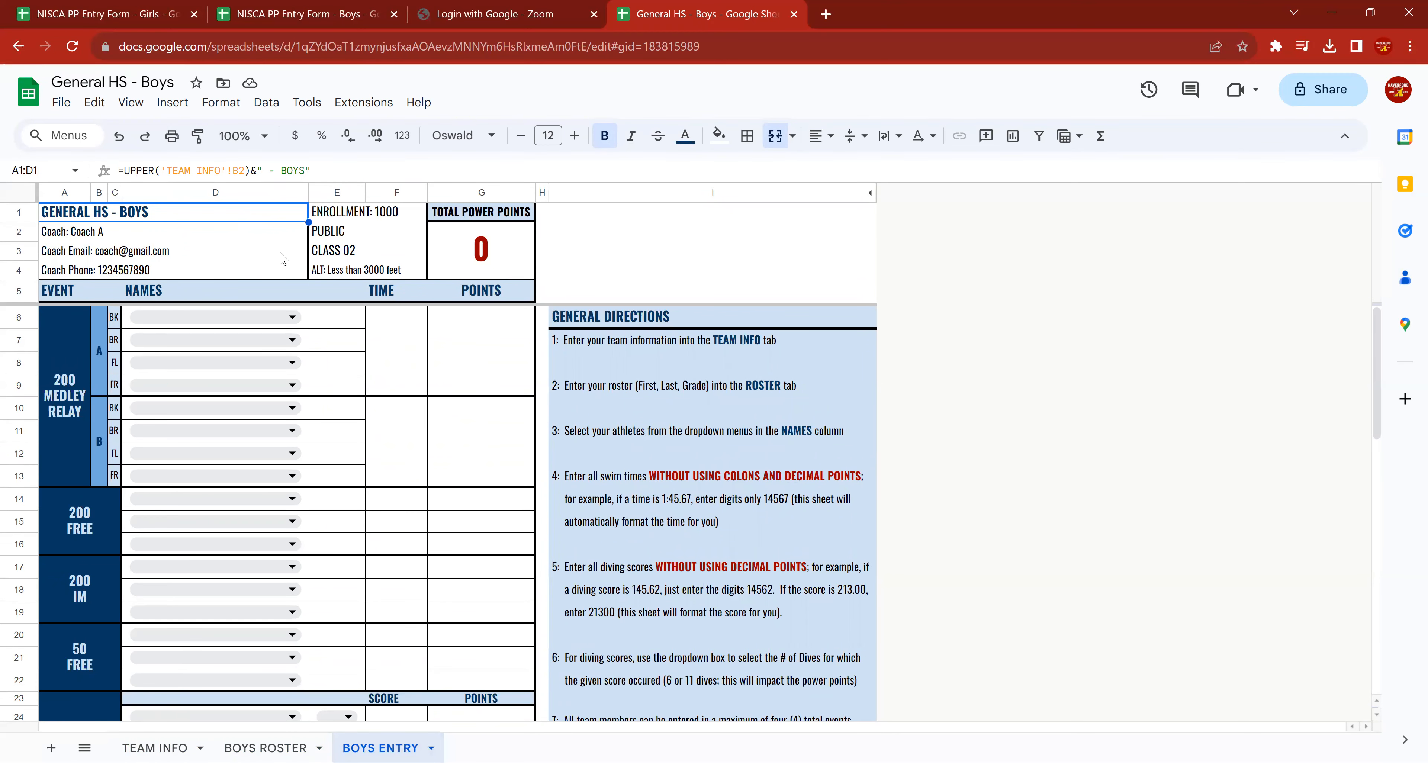
pyautogui.moveTo(186, 220); pyautogui.dragTo(189, 276)
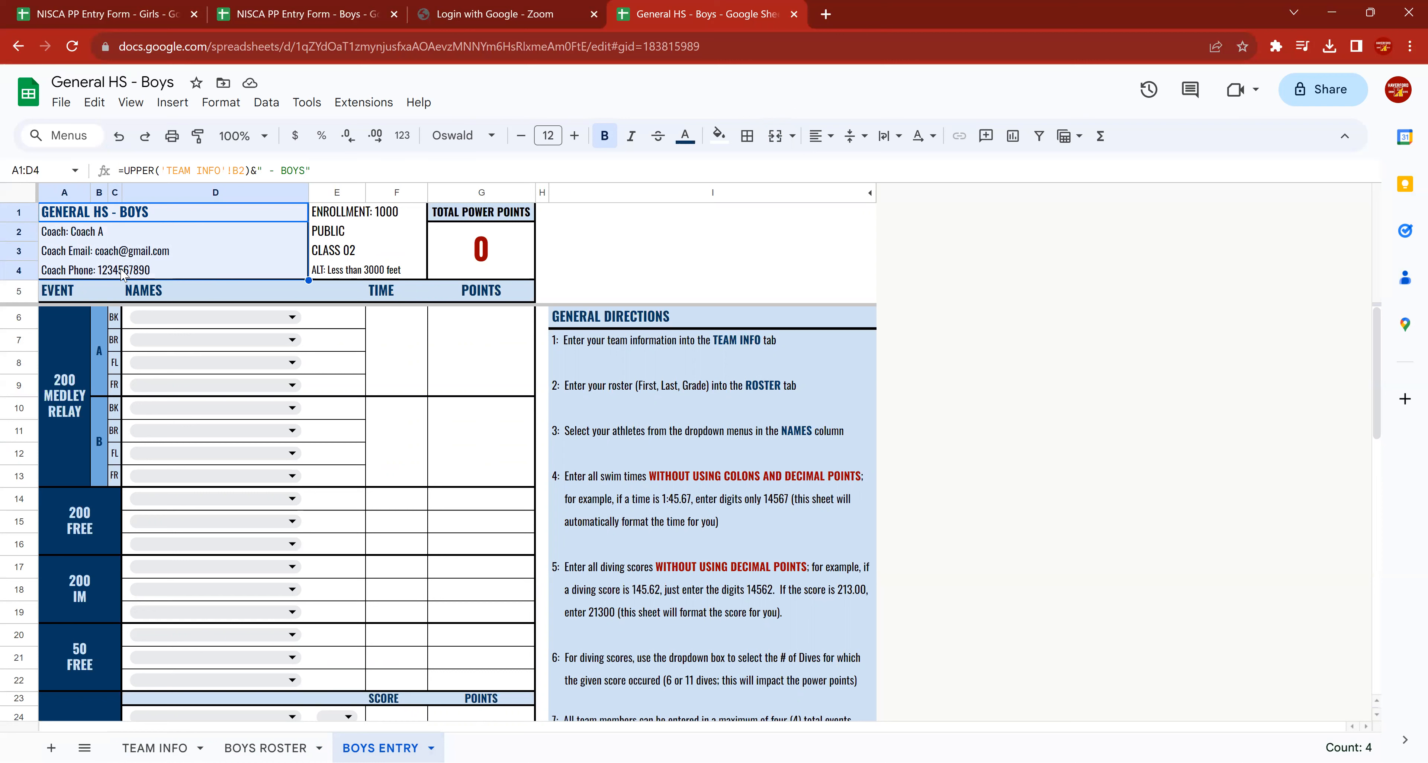
pyautogui.moveTo(345, 216); pyautogui.dragTo(345, 275)
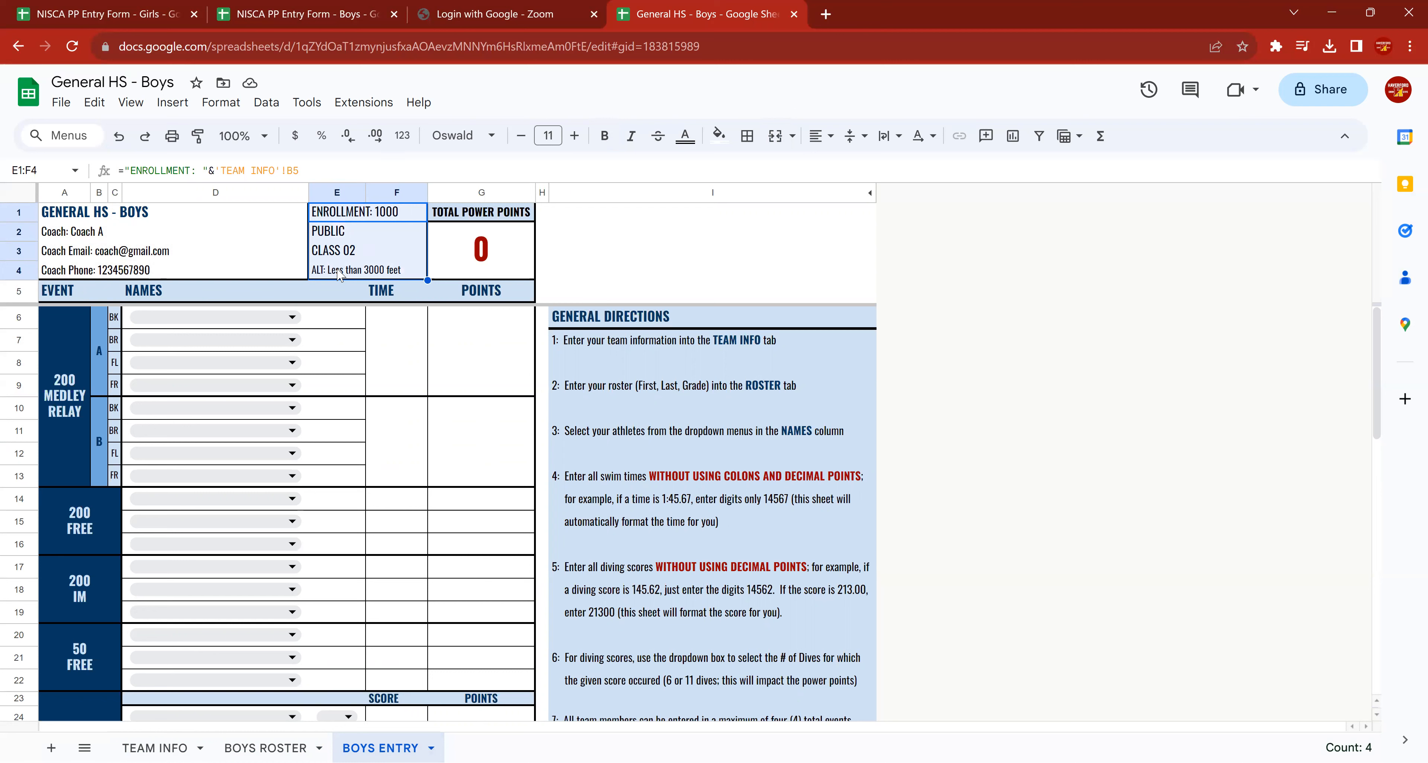
pyautogui.click(350, 273)
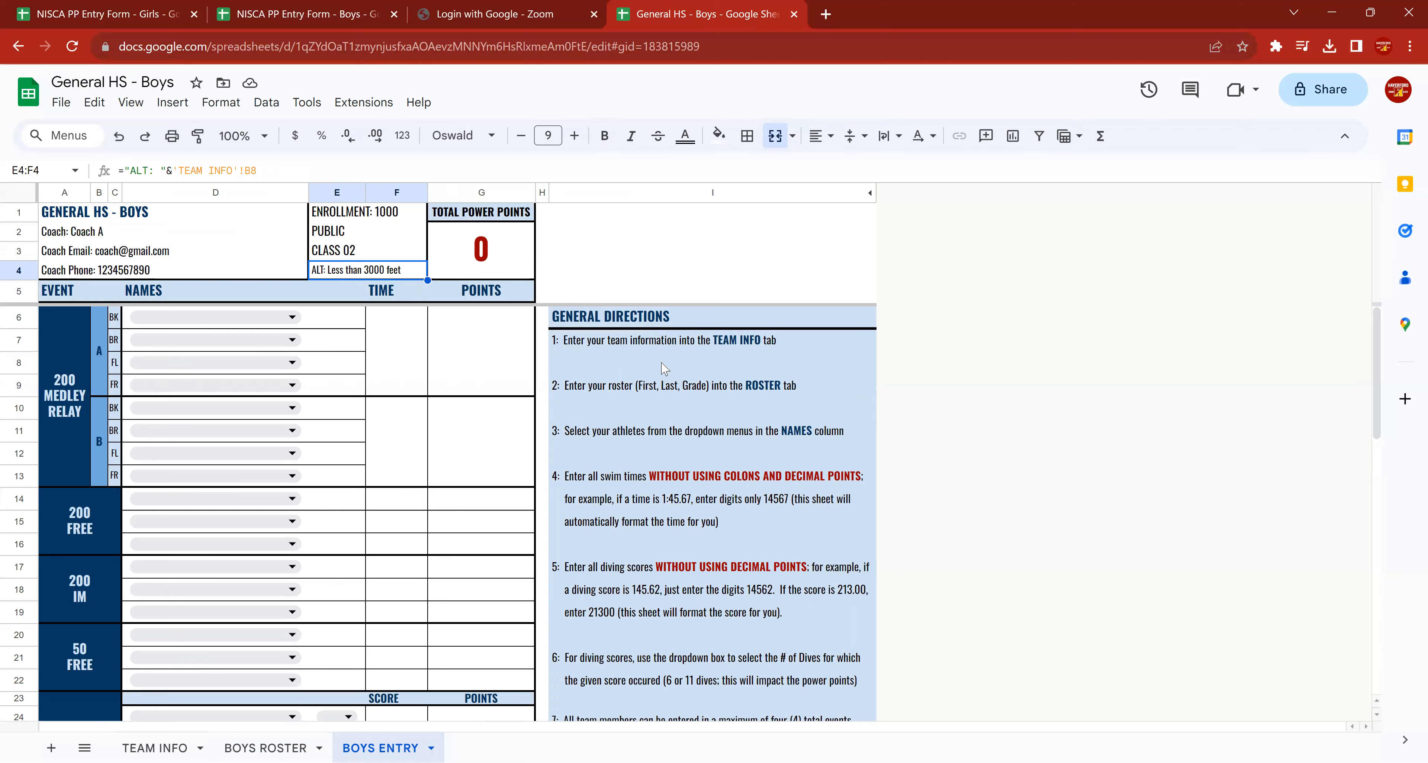
pyautogui.scroll(-4, 674, 436)
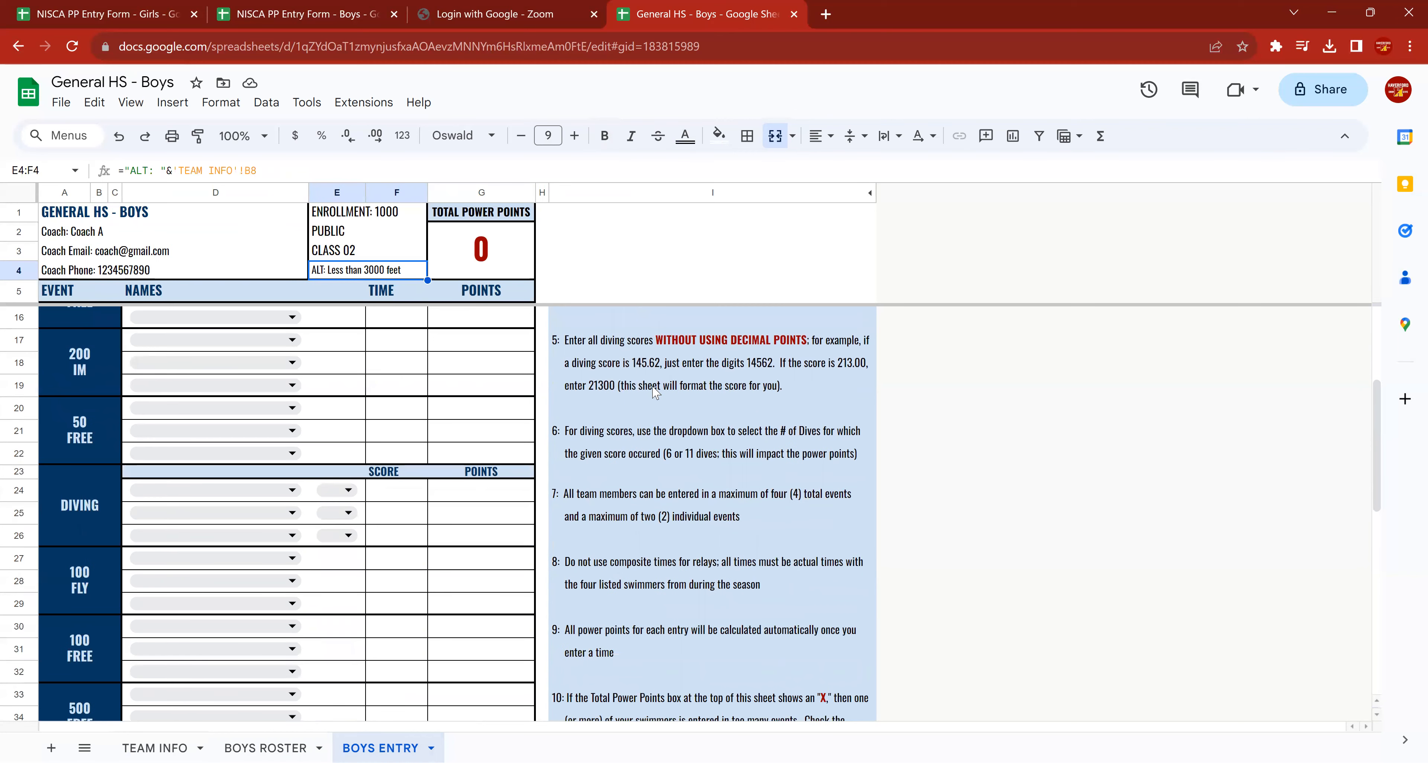
pyautogui.scroll(4, 656, 392)
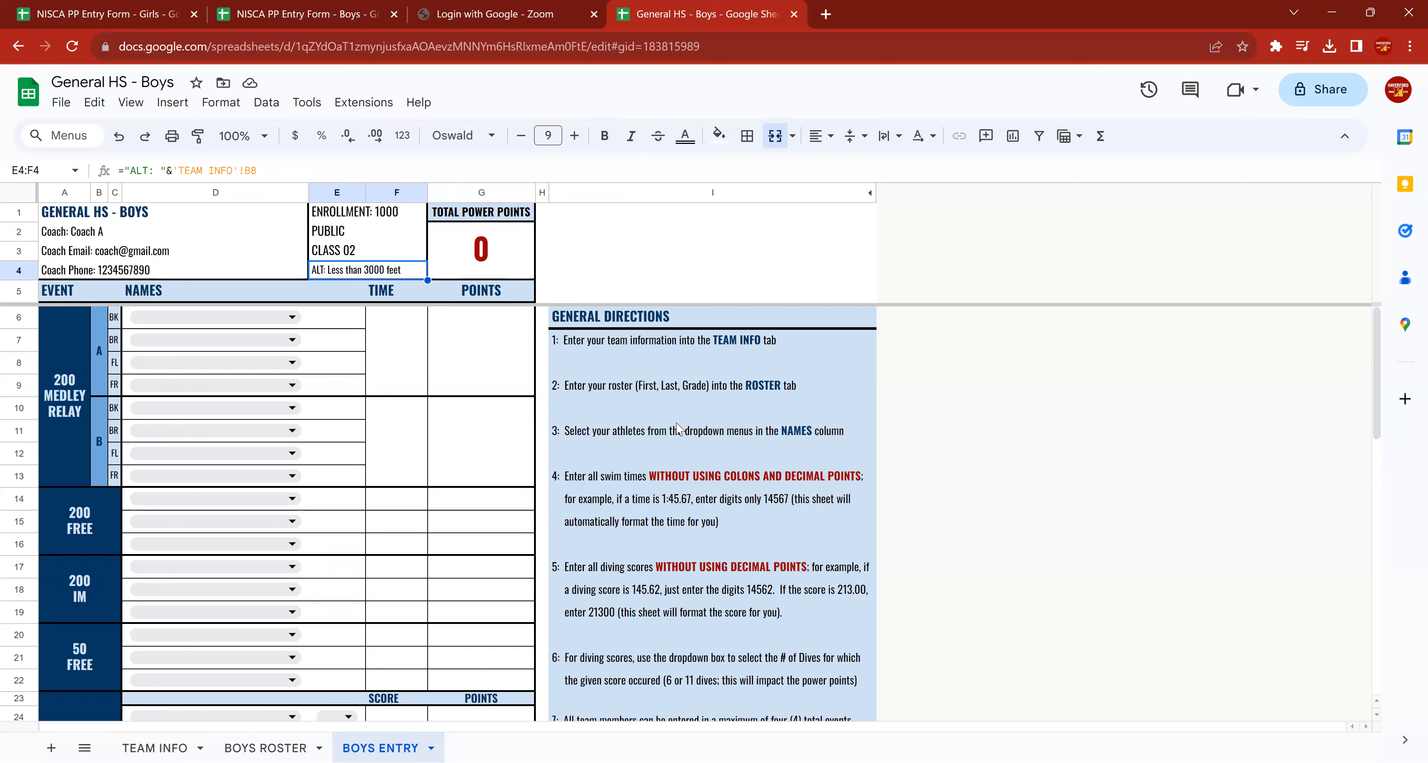
# Examine the athlete choices for the 200 medley relay A backstroke leg and the sheet's time and points cells.
pyautogui.click(289, 316)
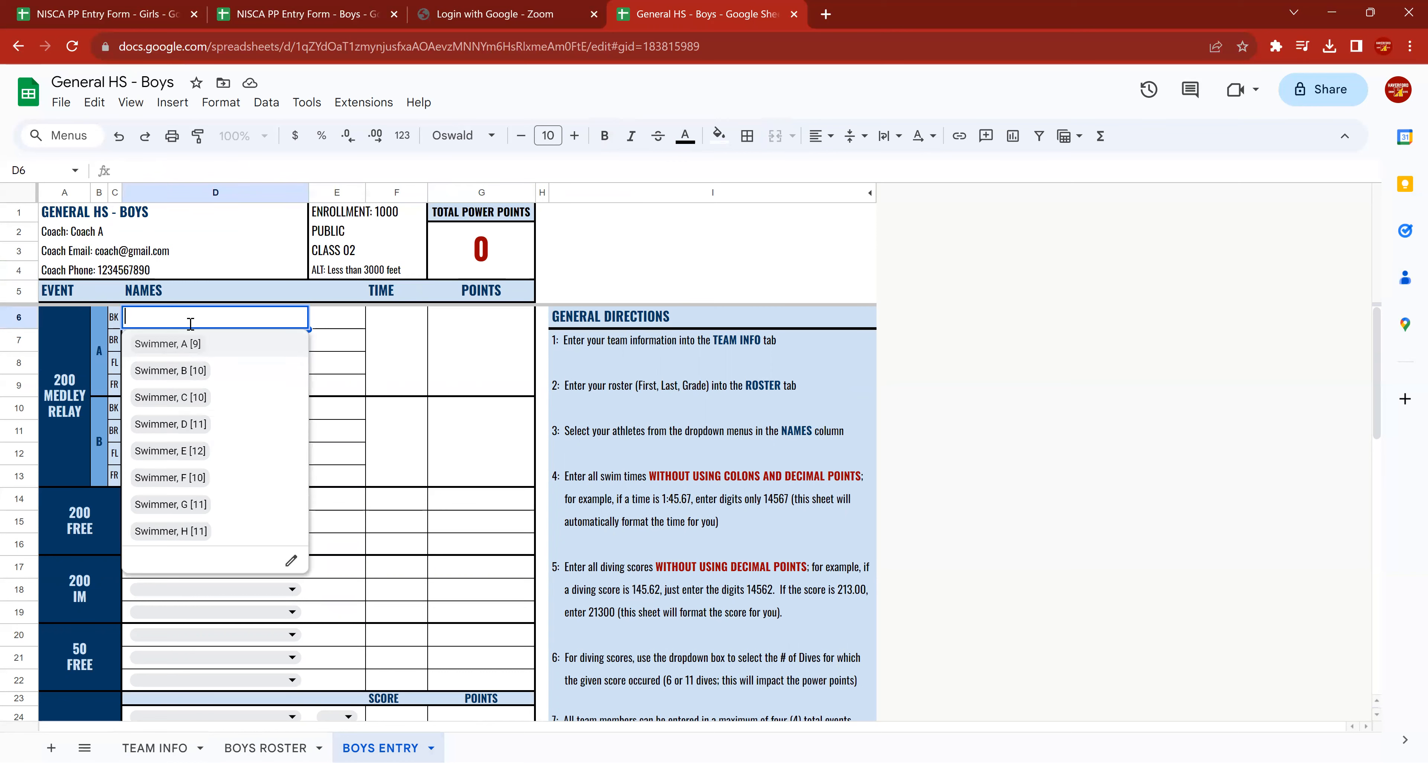
pyautogui.click(400, 349)
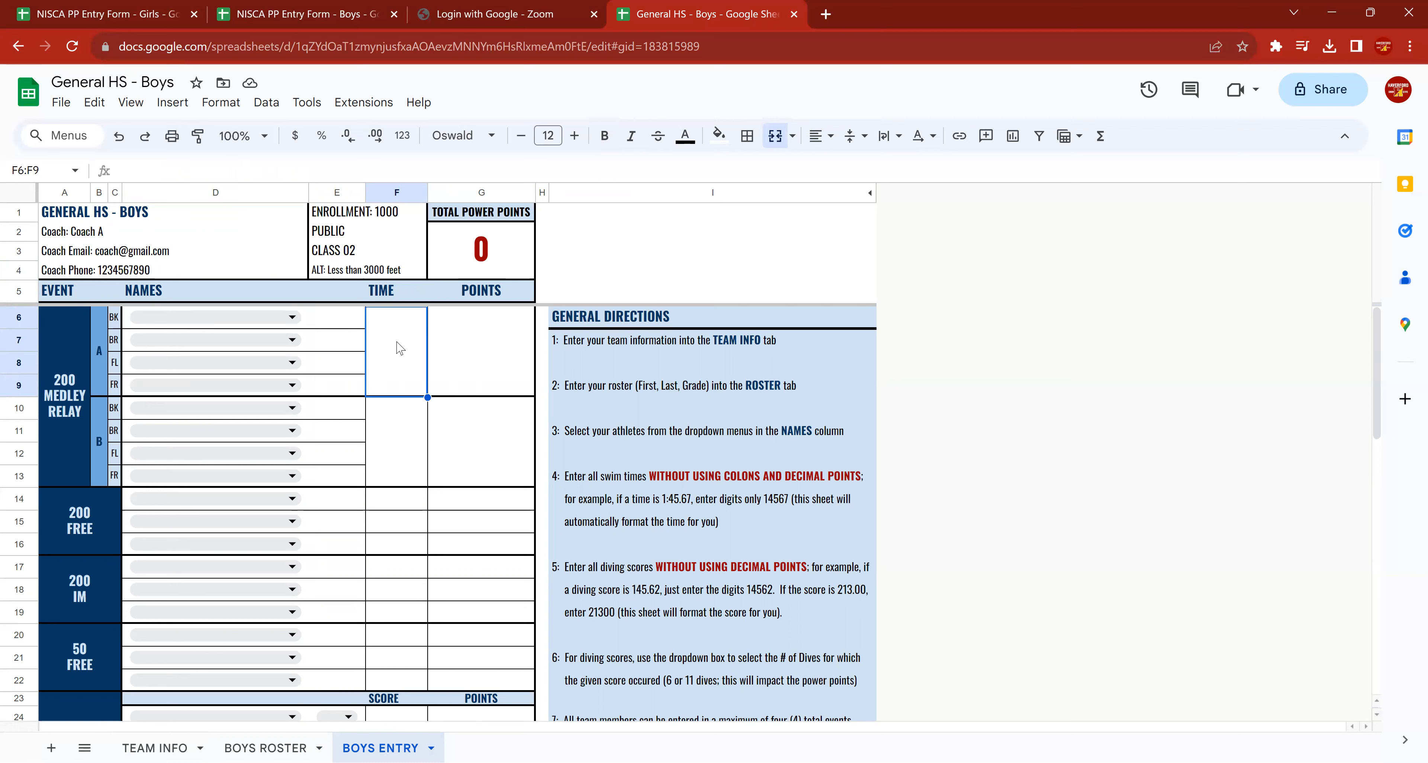
pyautogui.click(467, 353)
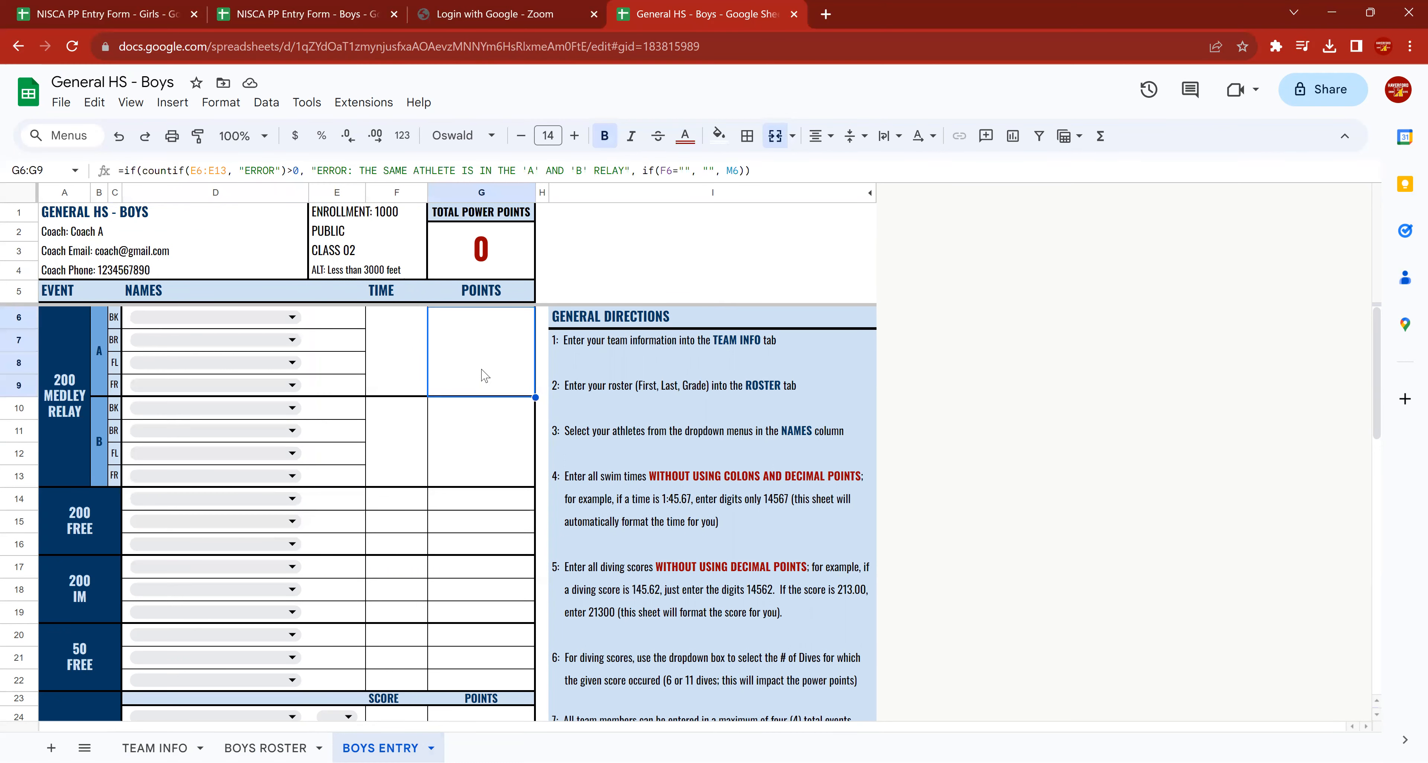
pyautogui.press('Left')
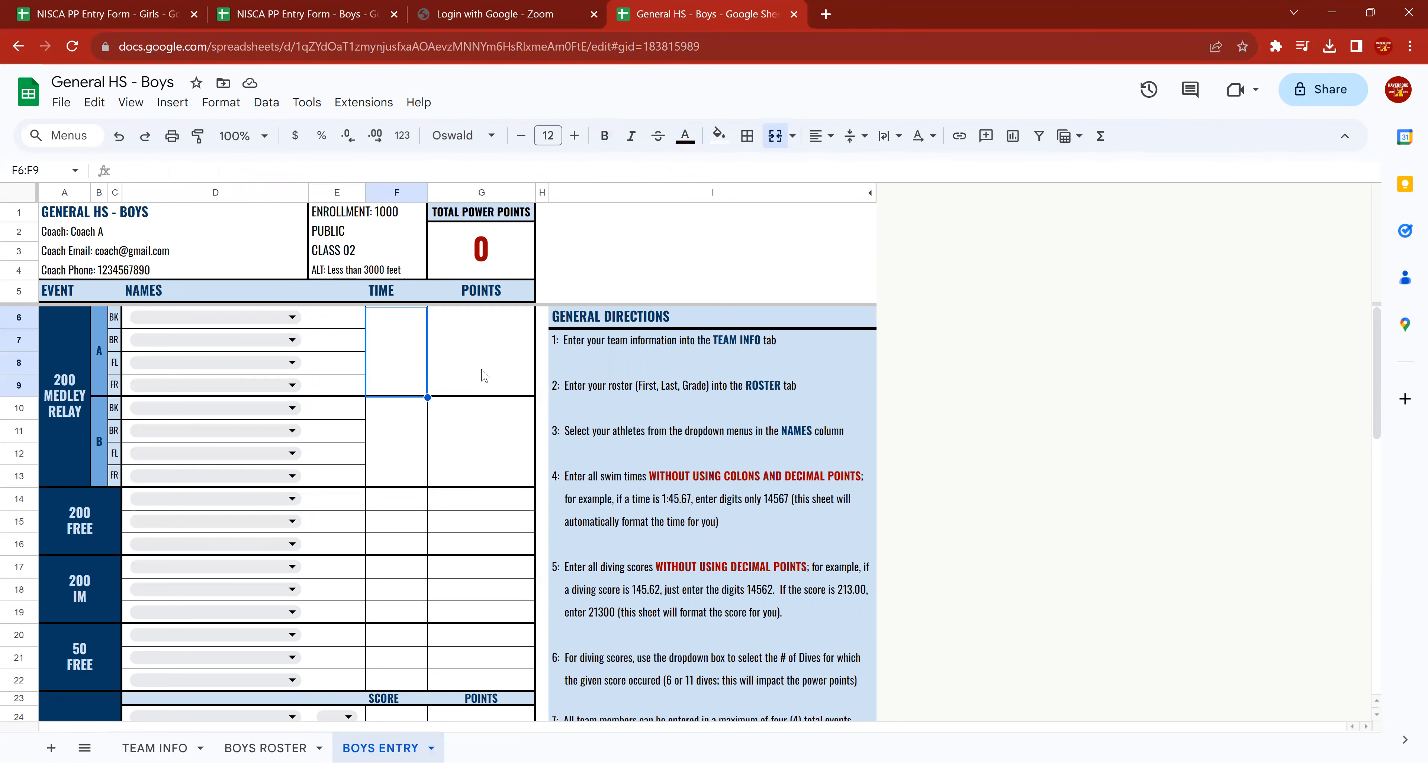
pyautogui.moveTo(371, 328); pyautogui.dragTo(396, 682)
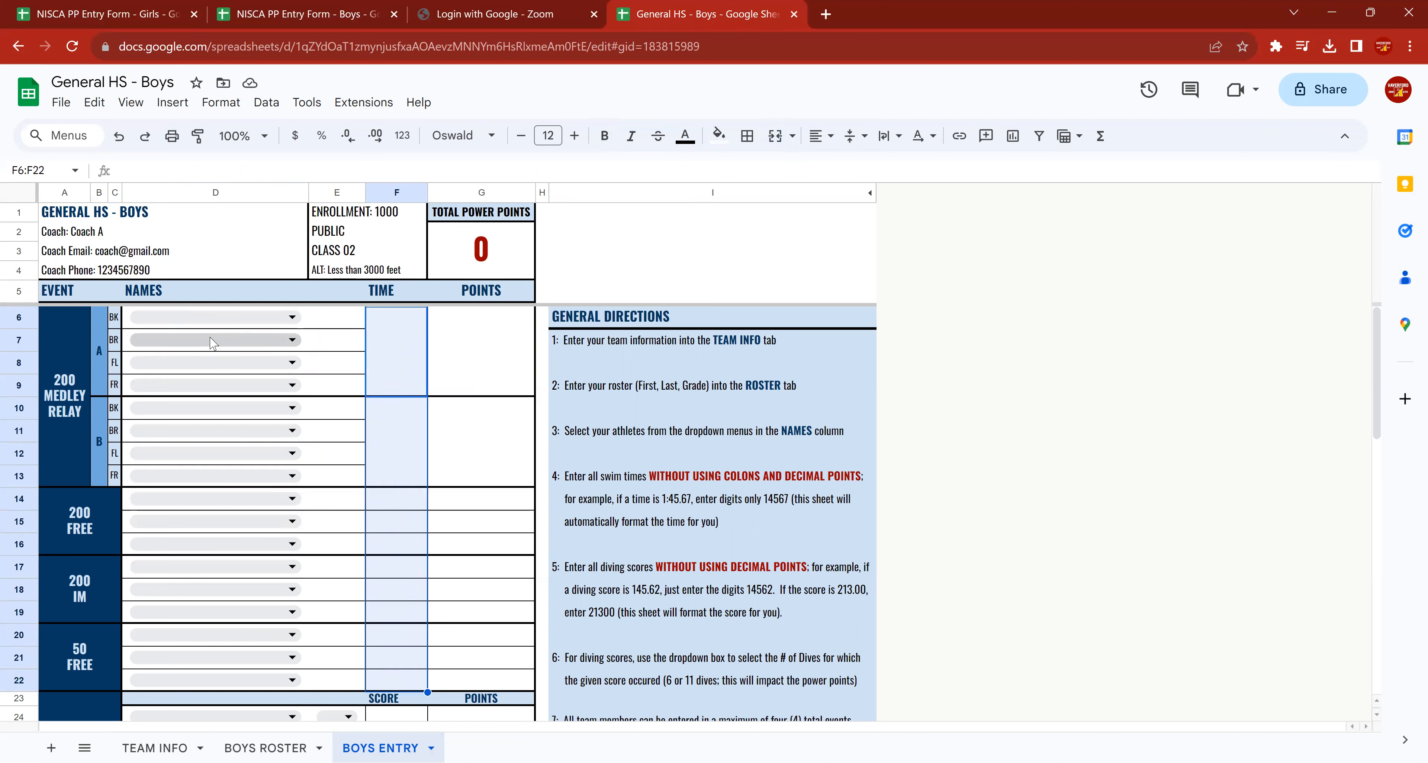
# Overwrite the points formula of the 200 medley relay A with the value 123.
pyautogui.click(386, 351)
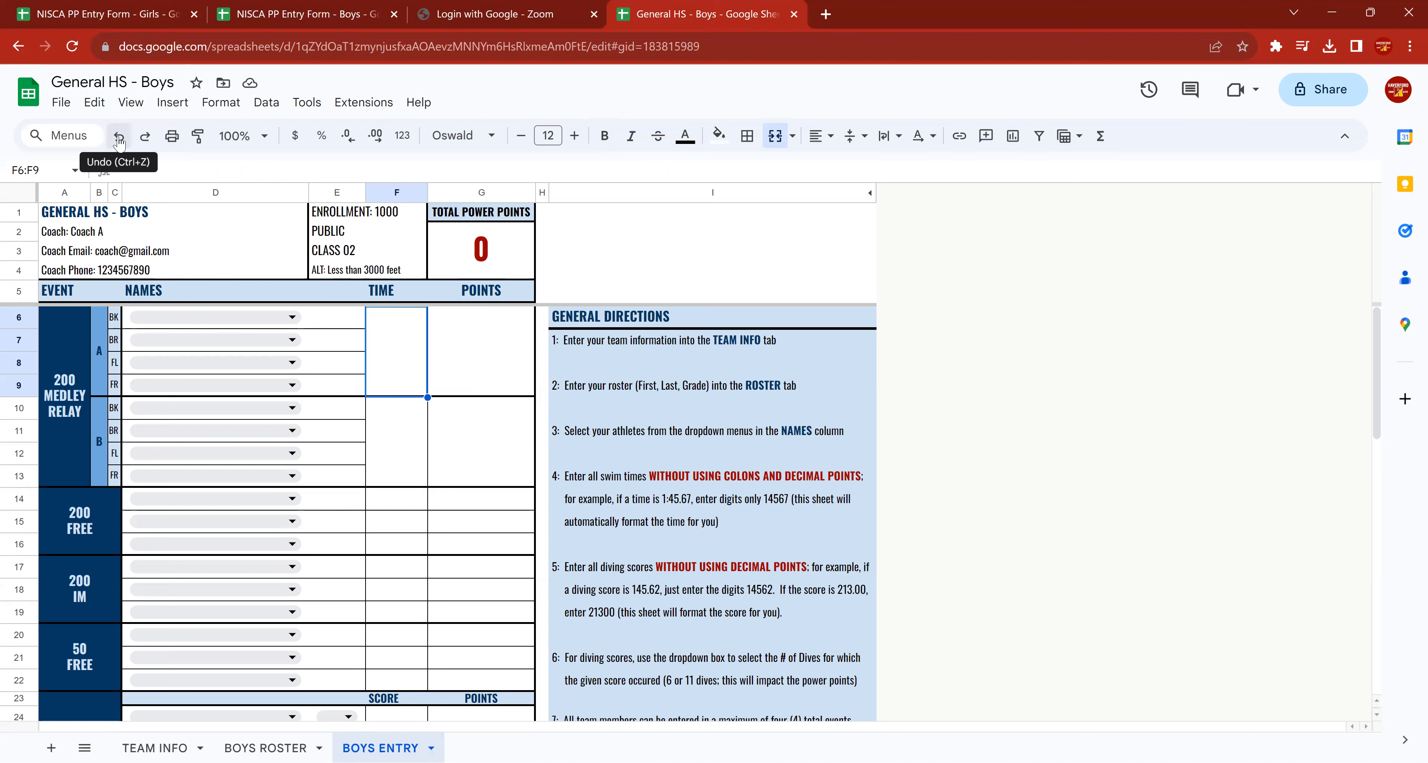
pyautogui.click(475, 350)
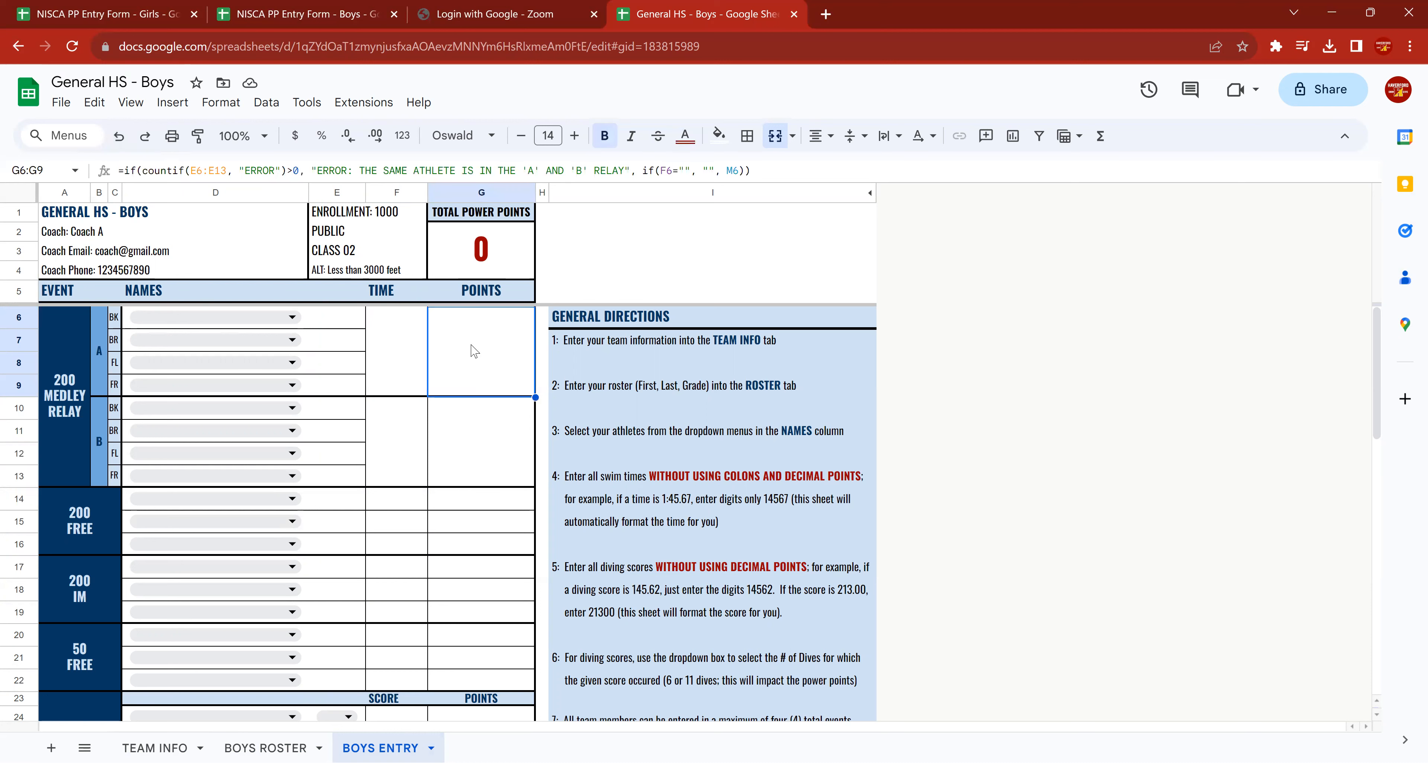
pyautogui.write('123')
pyautogui.press('Return')
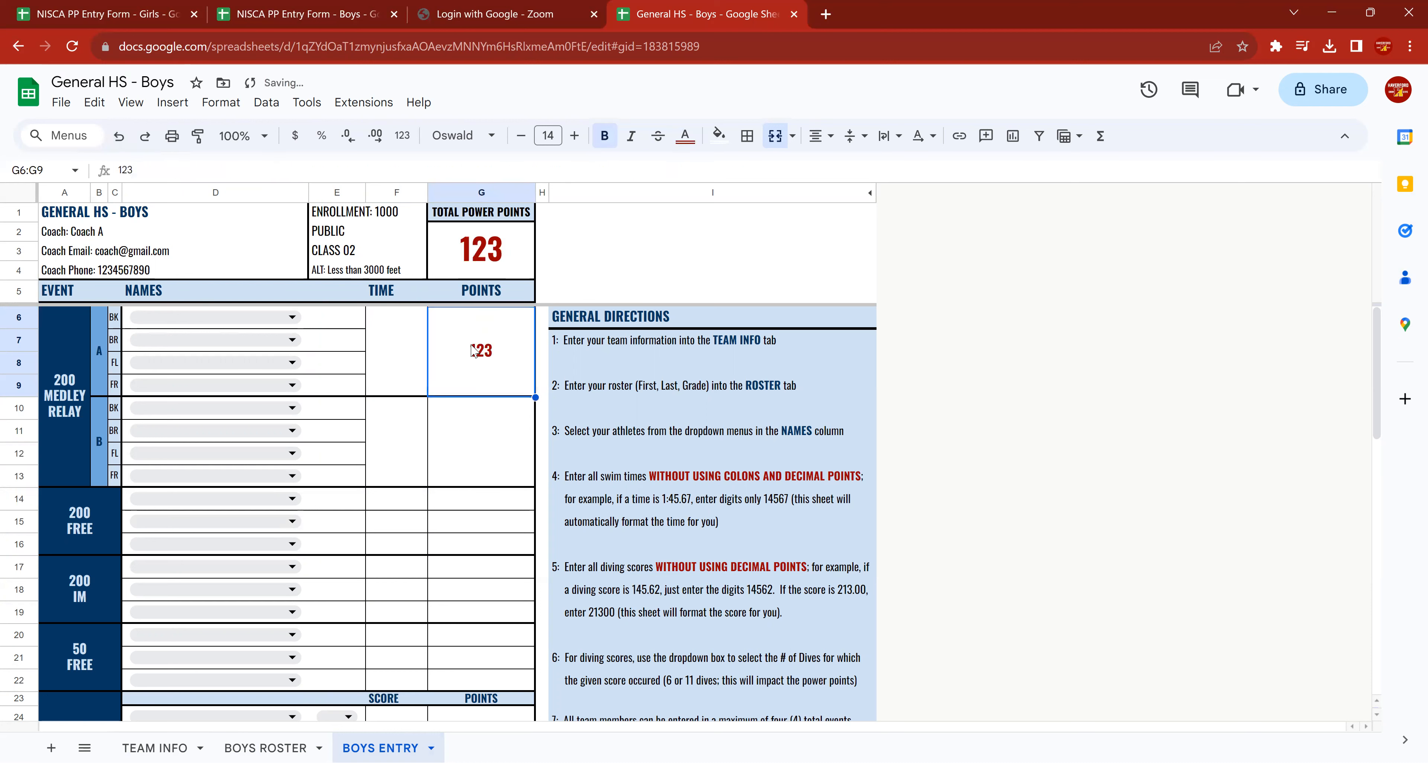
# Enter 12700 as the time of the 200 medley relay A.
pyautogui.press('Up')
pyautogui.press('Up')
pyautogui.press('Up')
pyautogui.press('Down')
pyautogui.press('Down')
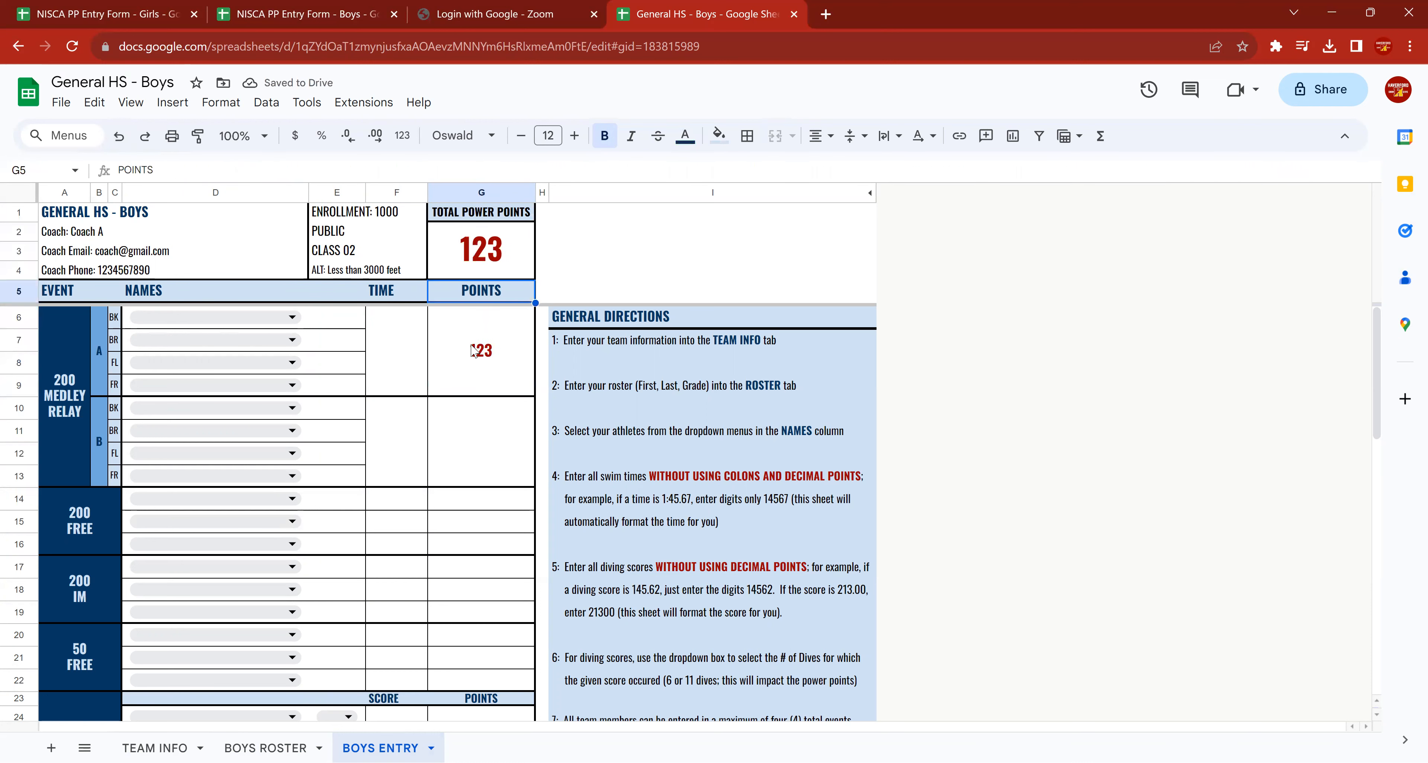
pyautogui.press('Down')
pyautogui.press('Left')
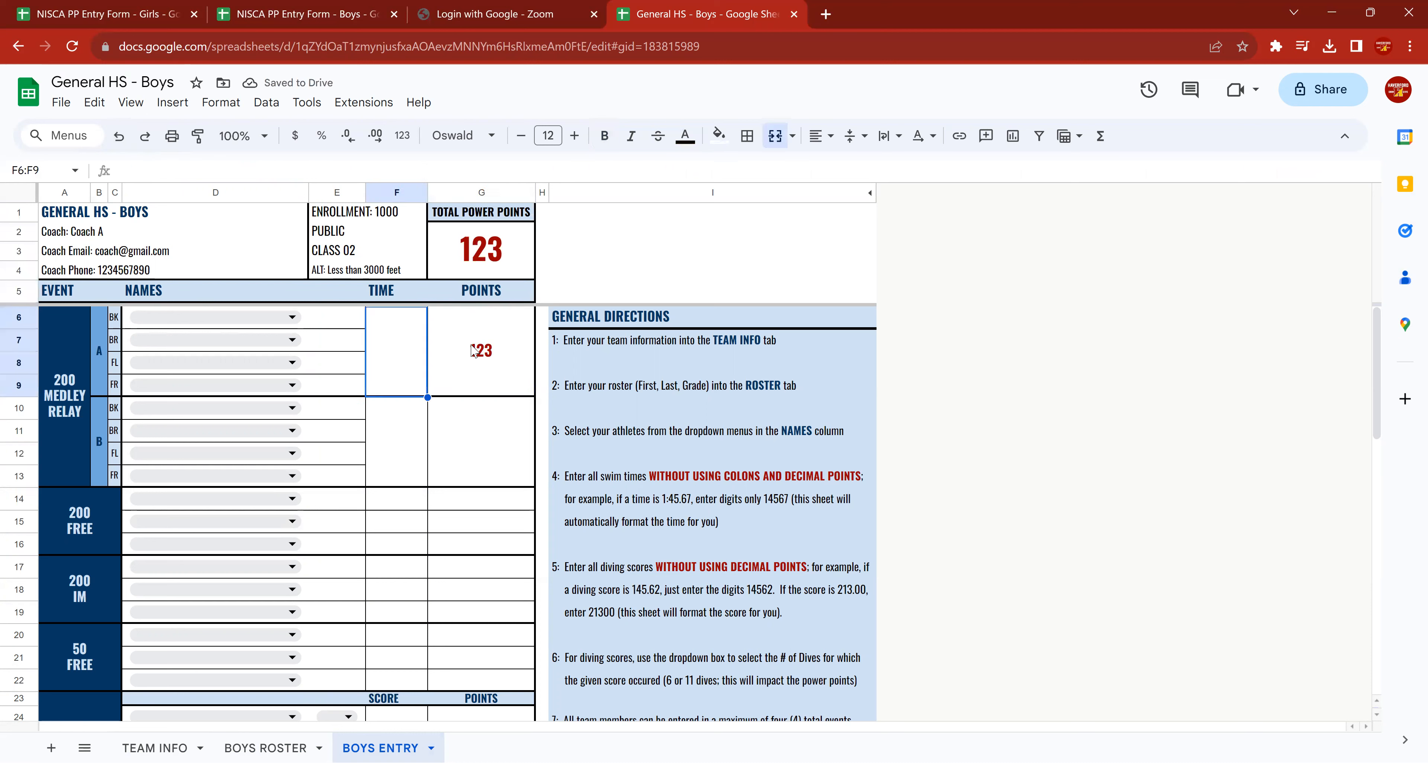
pyautogui.write('12700')
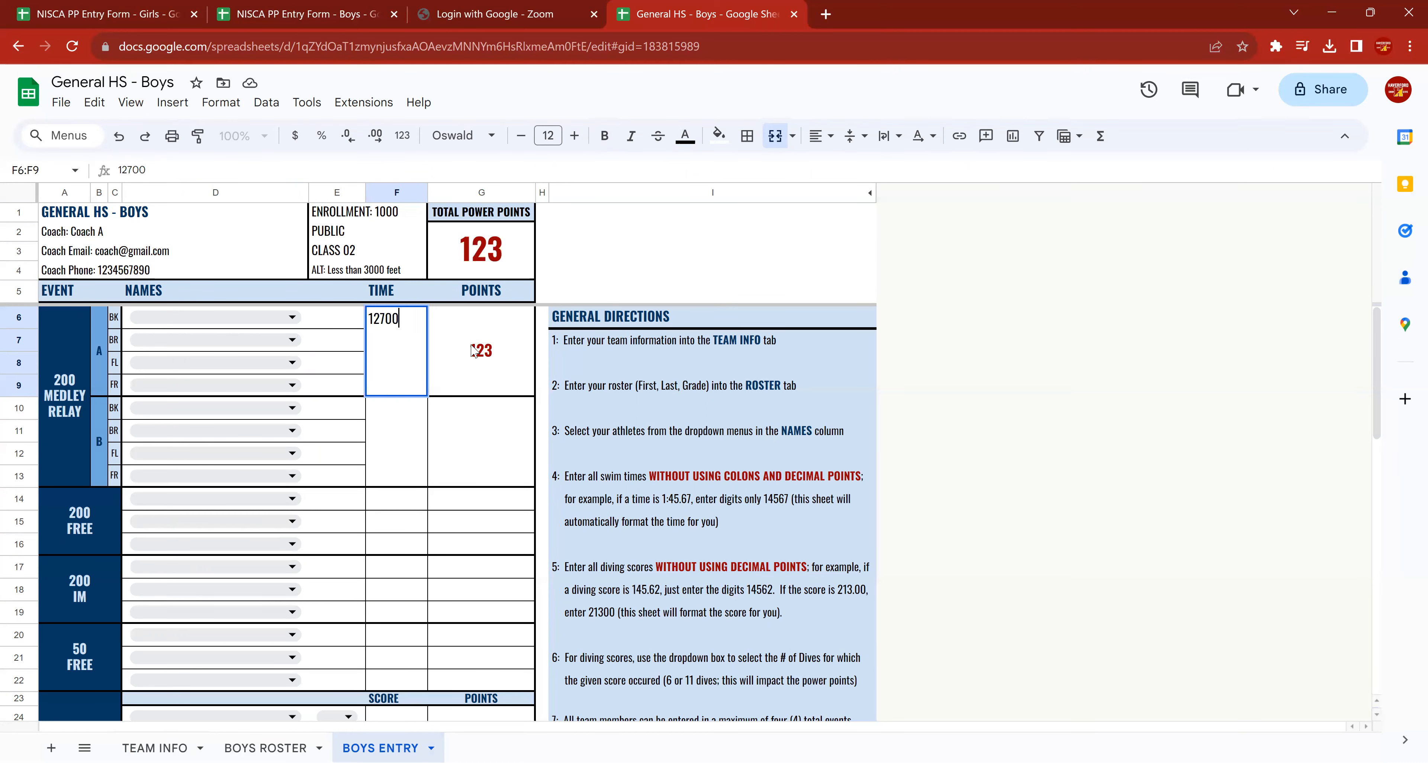
pyautogui.hotkey('ctrl', 'Return')
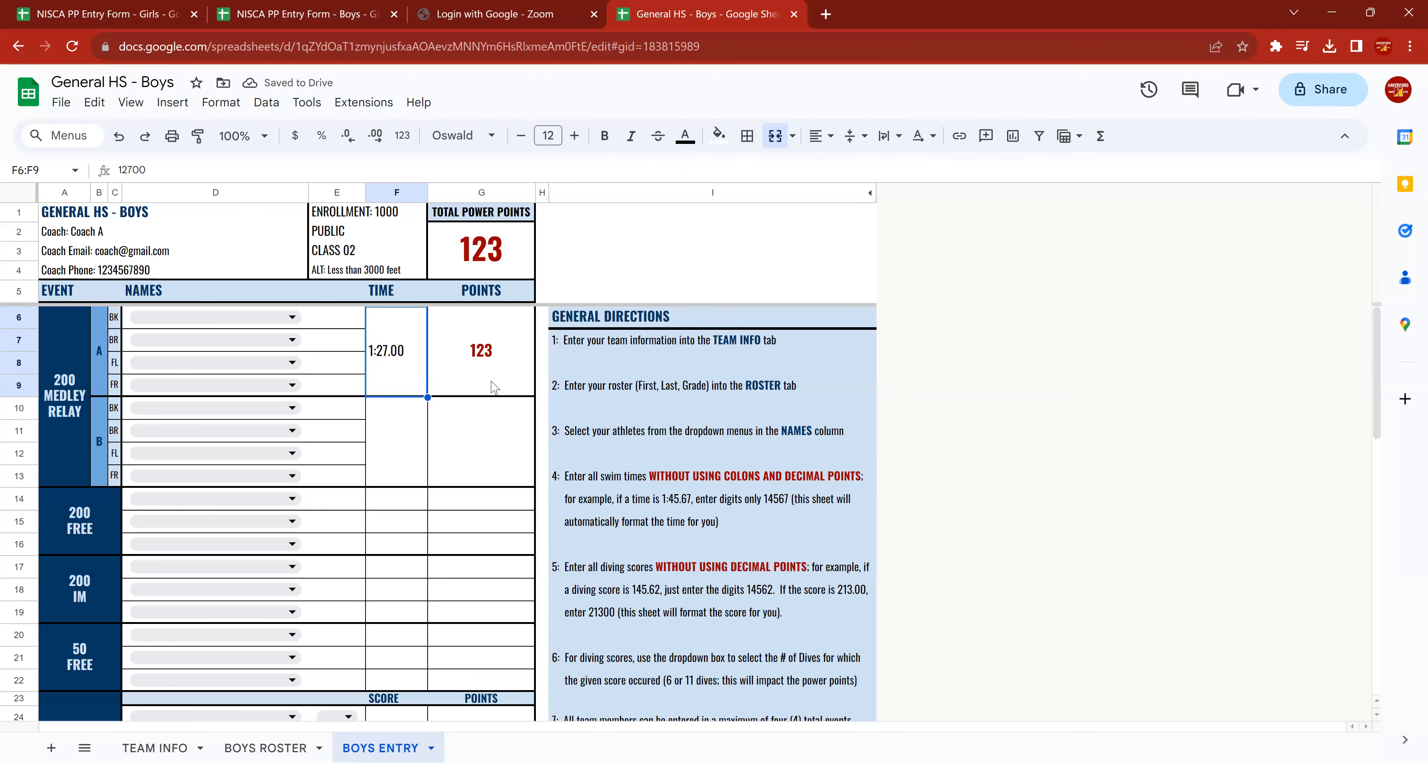
# Undo the time and points entries of the 200 medley relay A and inspect its points formula.
pyautogui.click(118, 137)
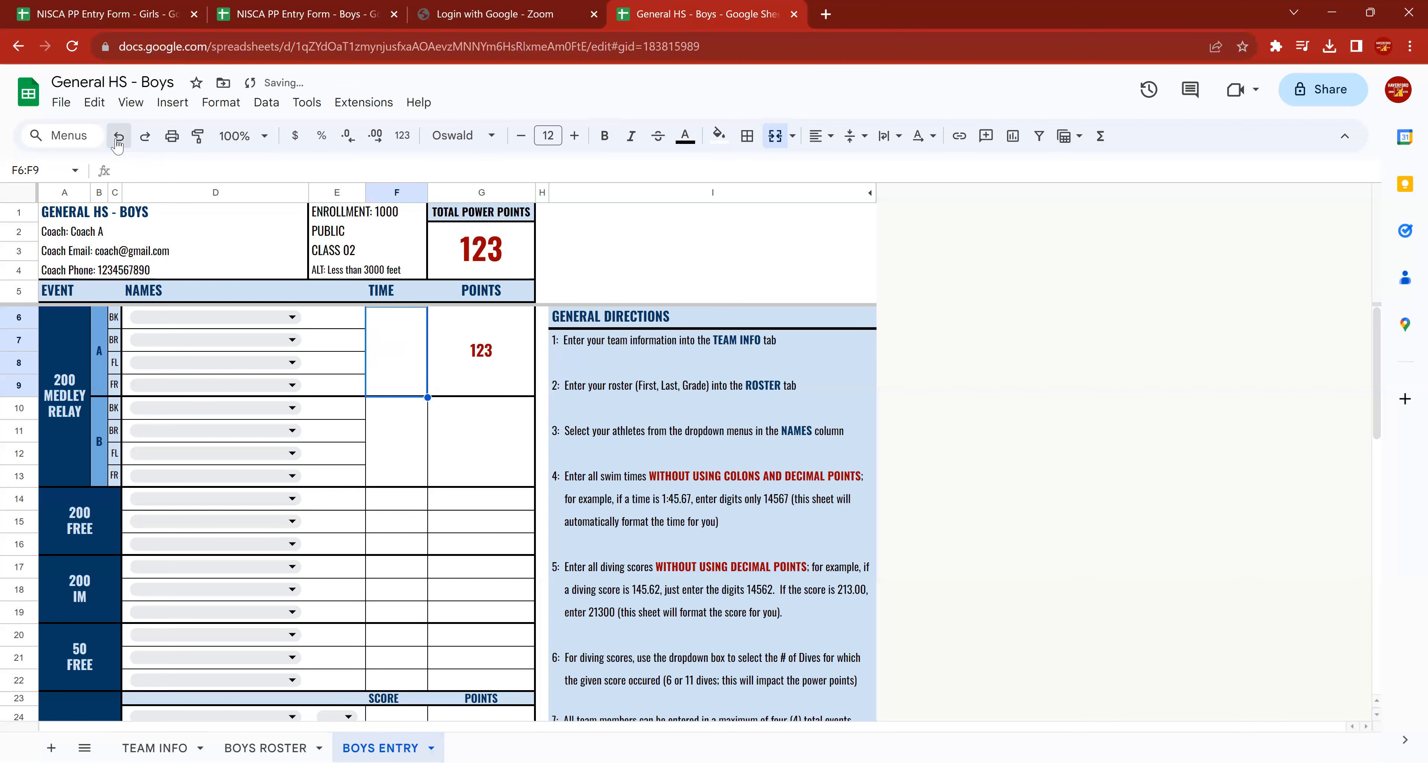
pyautogui.click(117, 137)
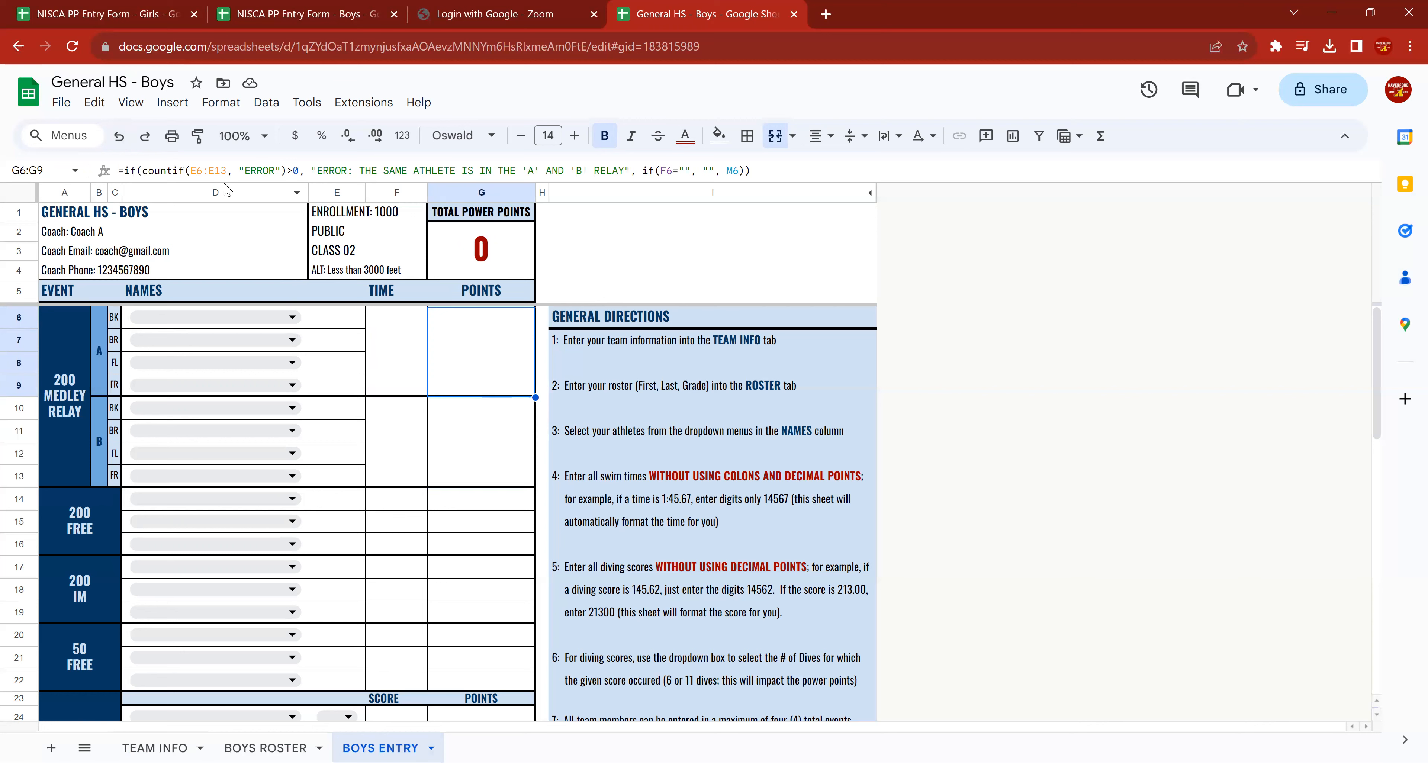
pyautogui.tripleClick(160, 172)
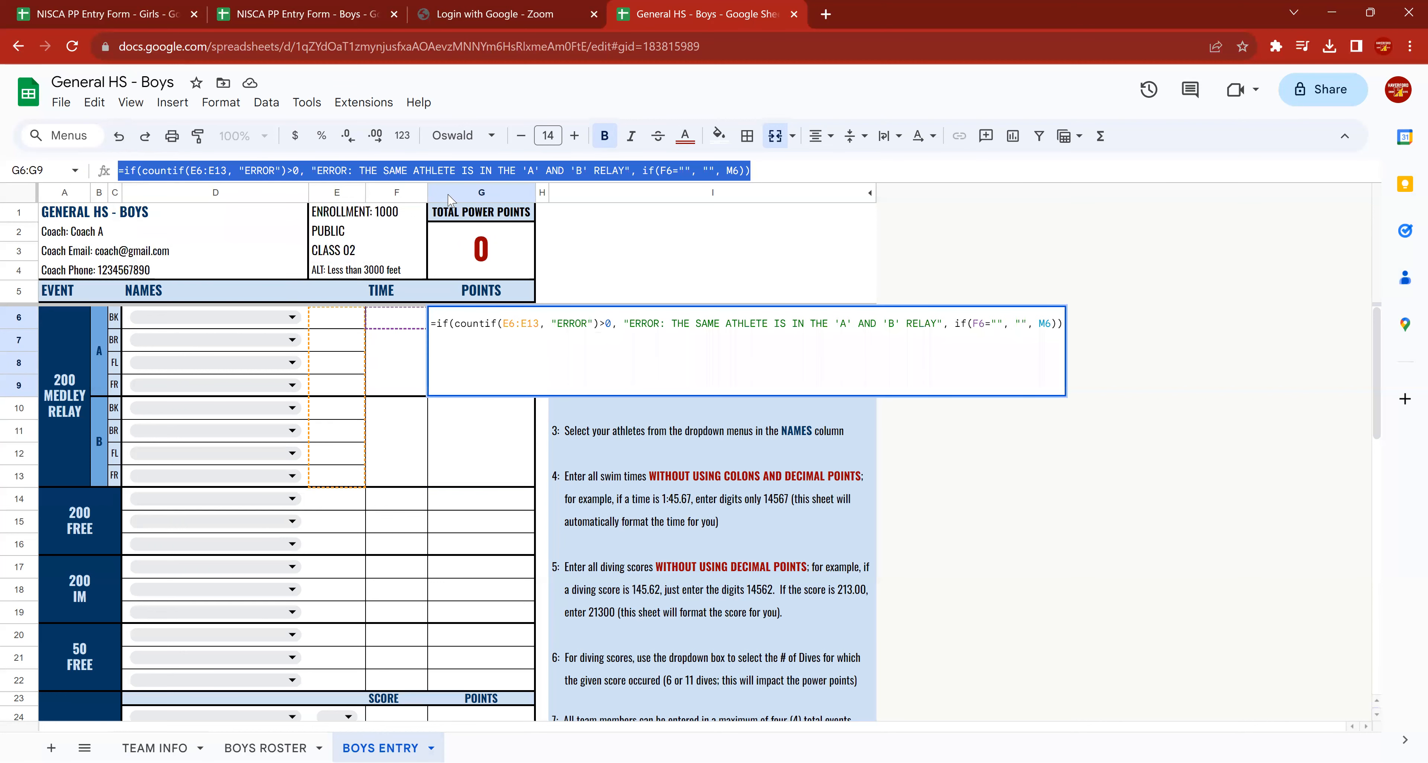
pyautogui.press('Escape')
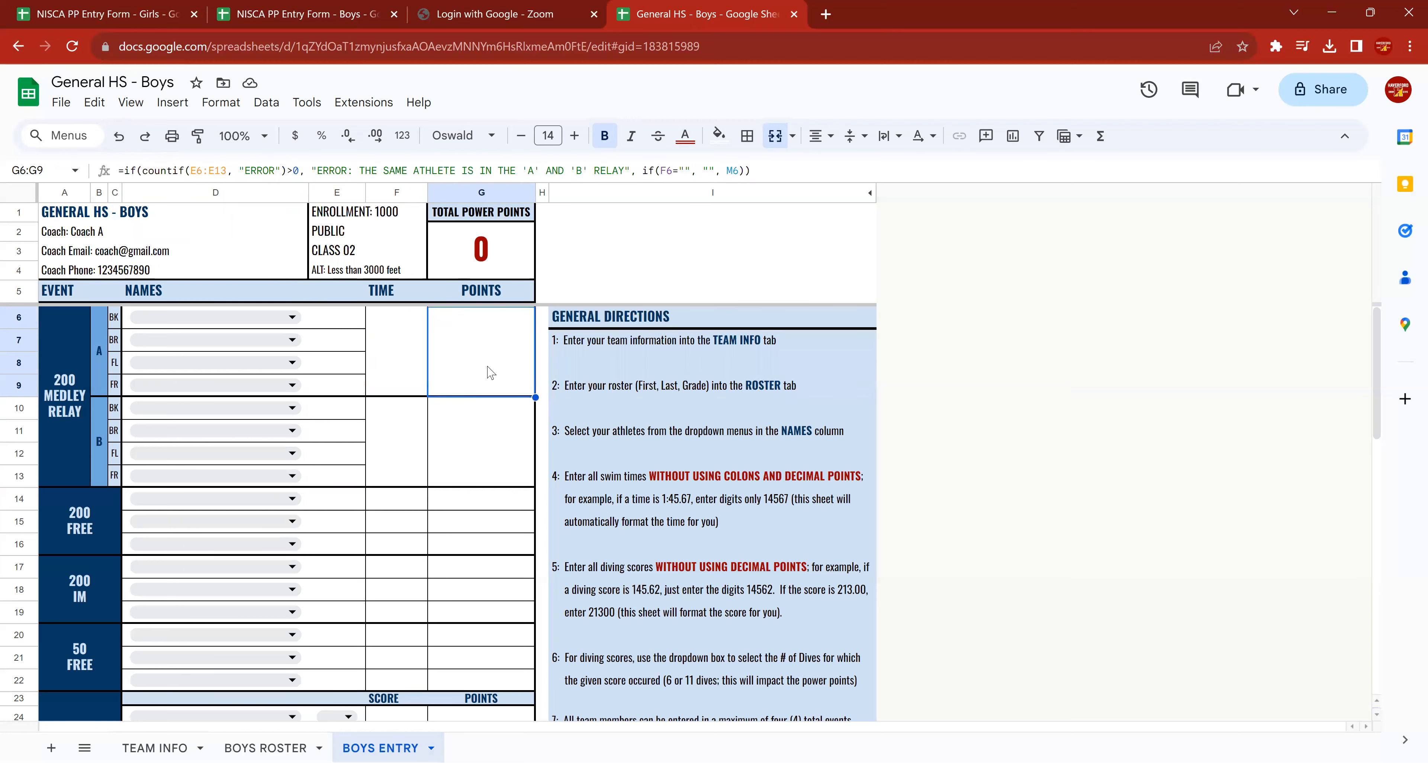
pyautogui.click(386, 350)
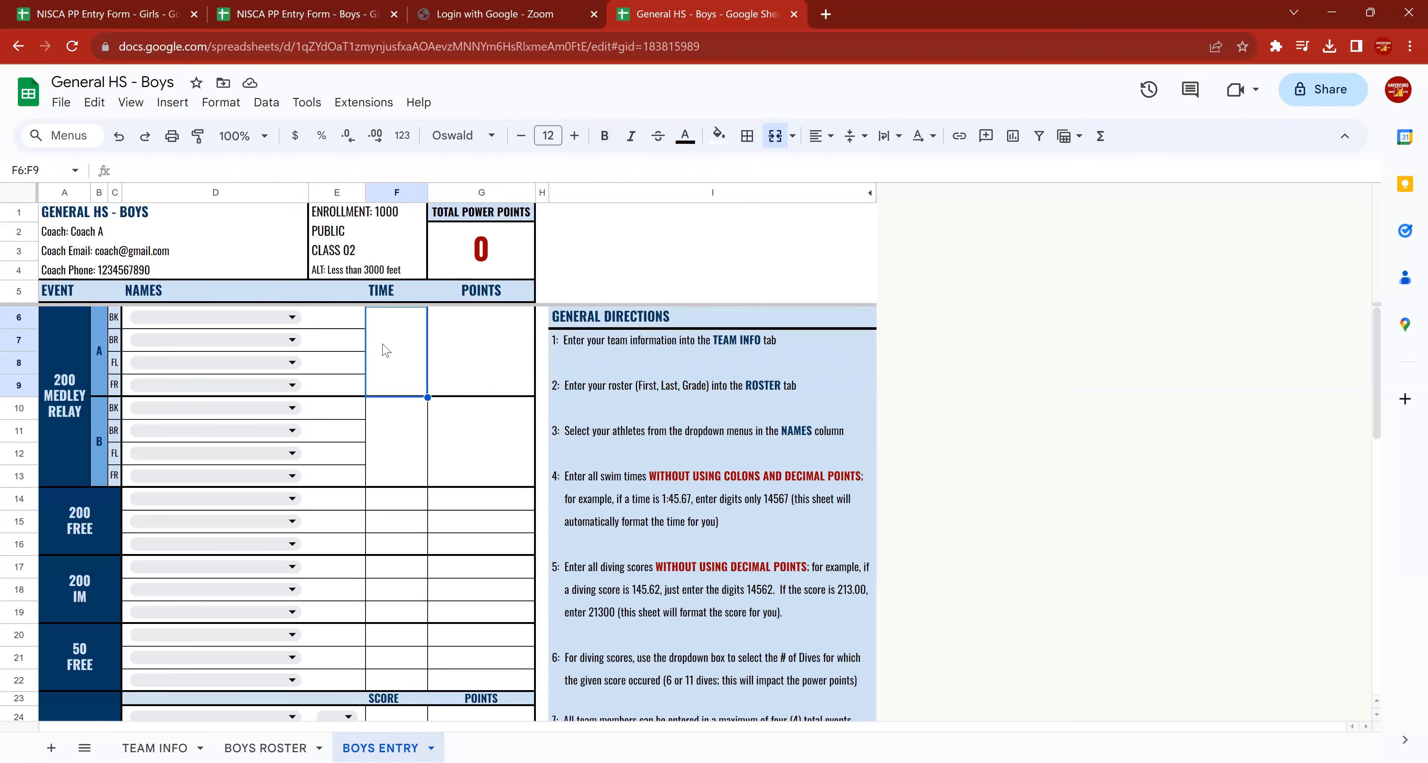
# Assign Swimmers A, B, C and D to the backstroke, breaststroke, butterfly and freestyle legs of the 200 medley relay A.
pyautogui.click(221, 322)
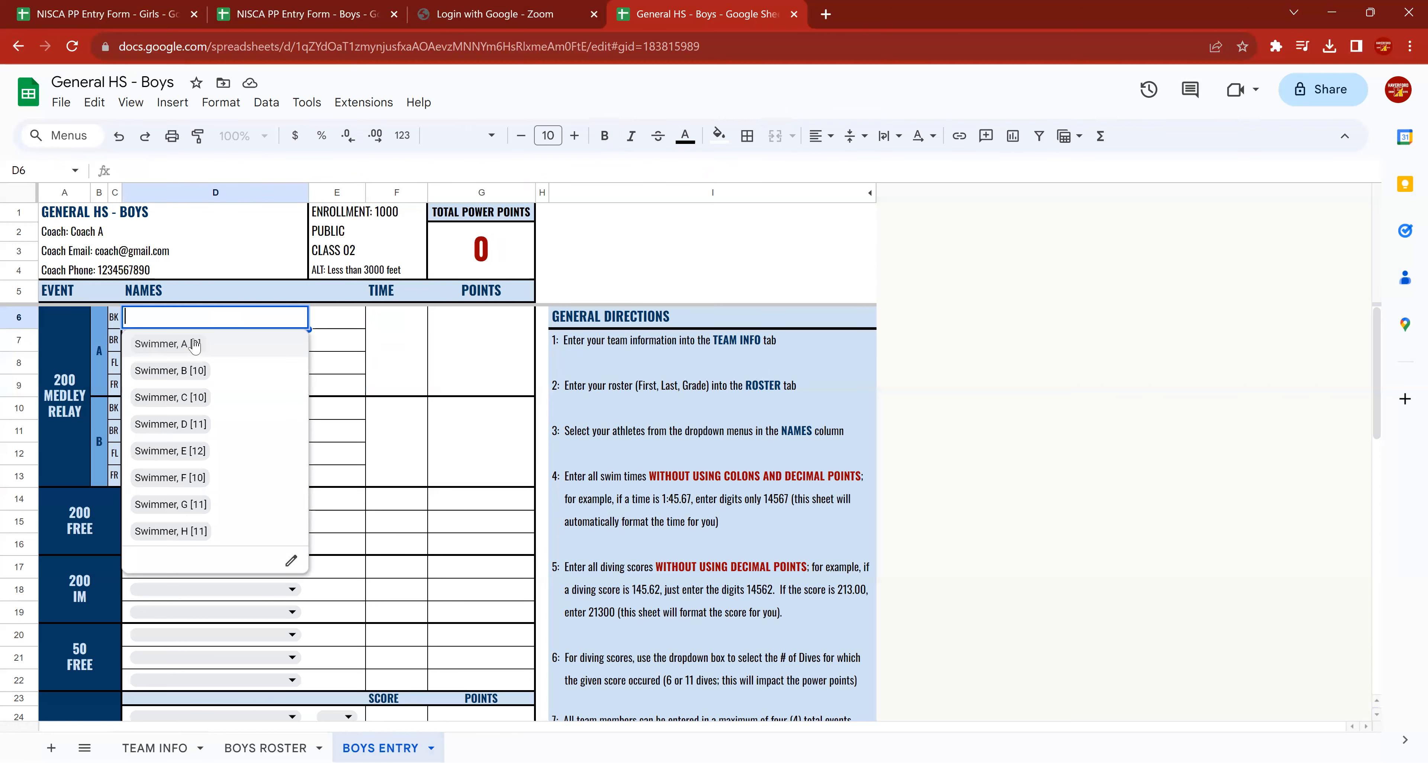
pyautogui.click(192, 345)
pyautogui.click(192, 342)
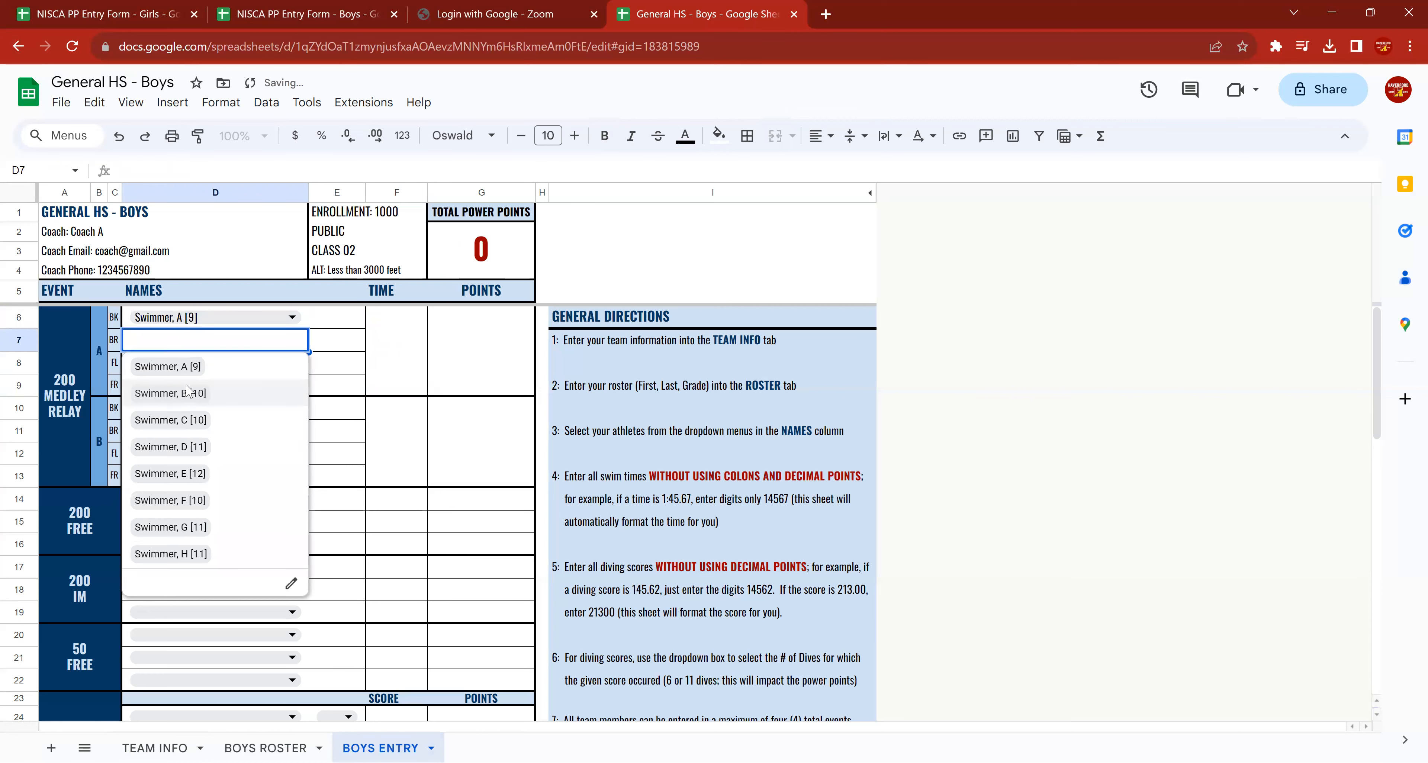
pyautogui.click(183, 394)
pyautogui.click(191, 366)
pyautogui.click(178, 444)
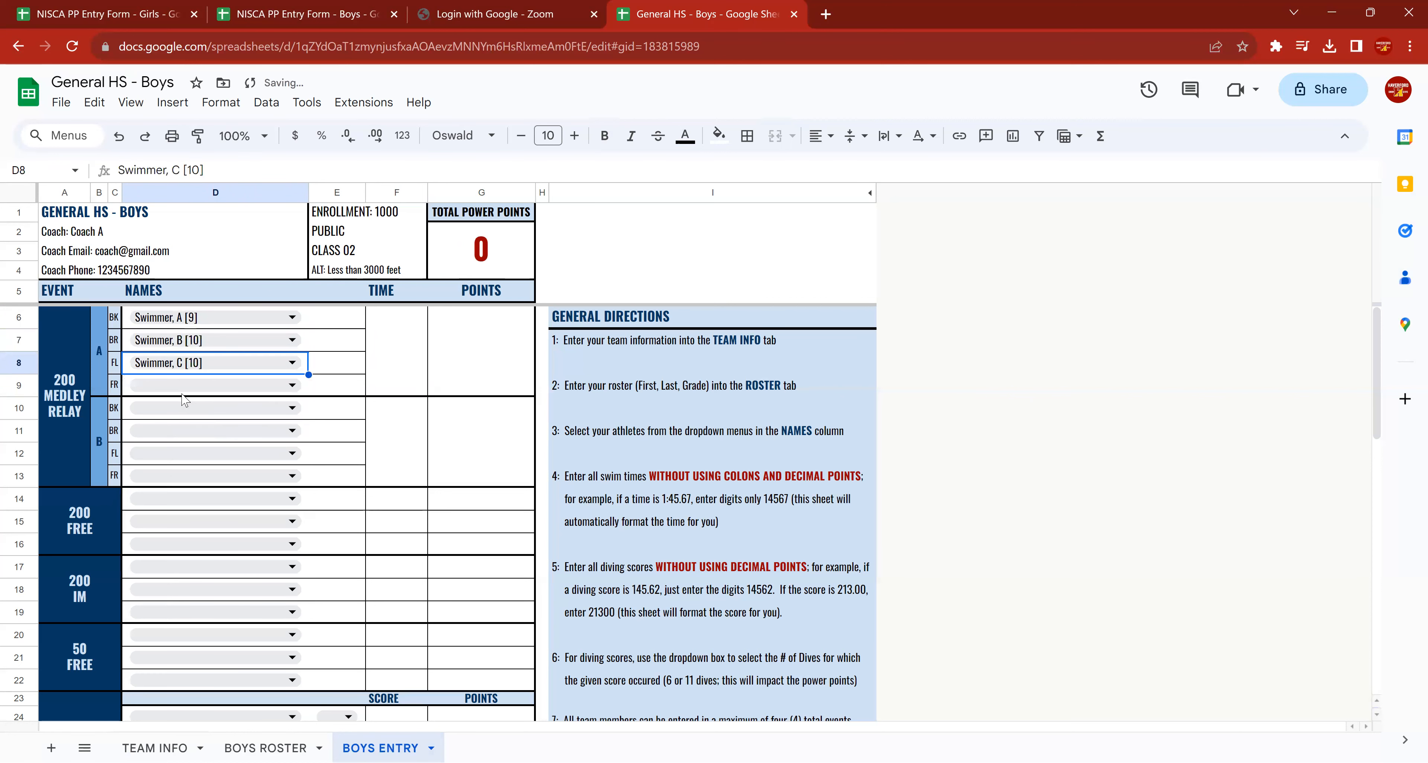
pyautogui.click(185, 392)
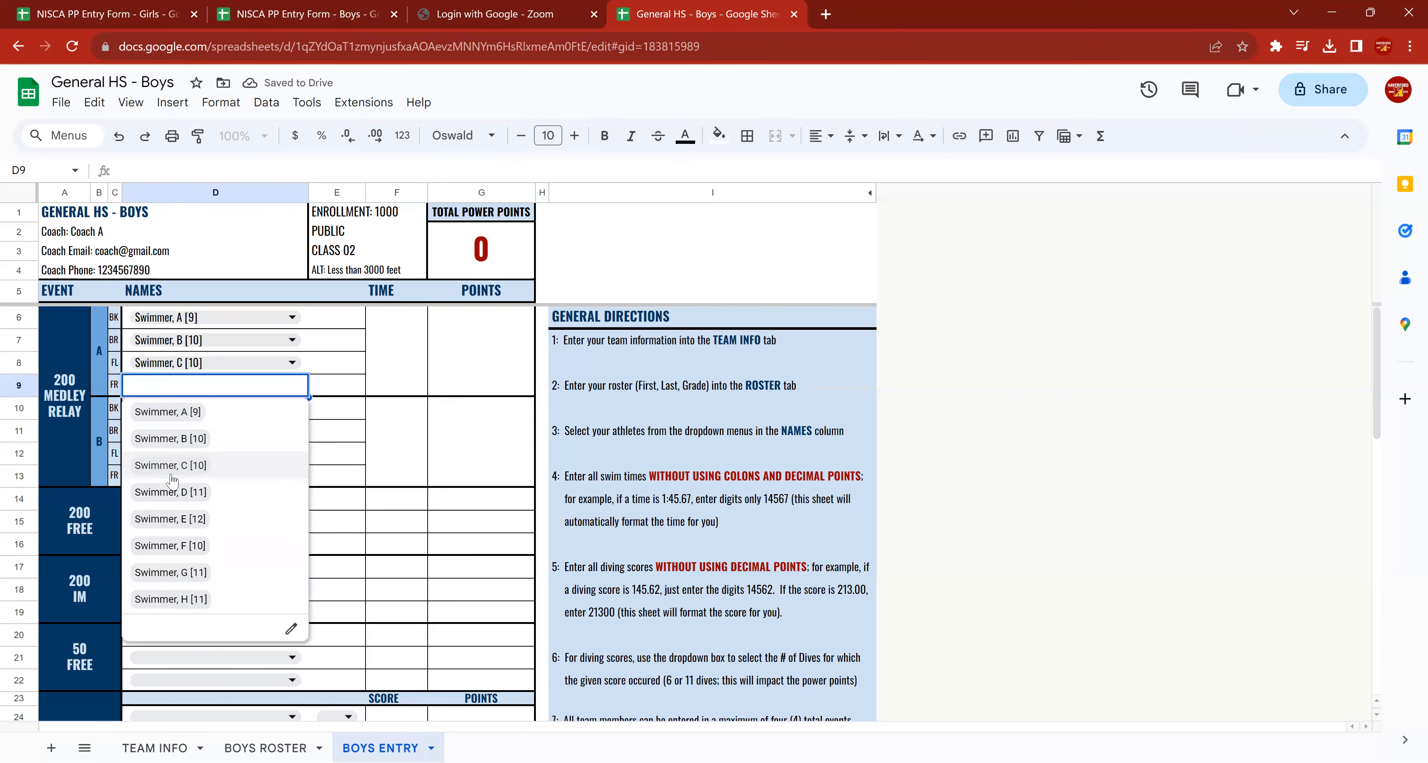
pyautogui.click(171, 491)
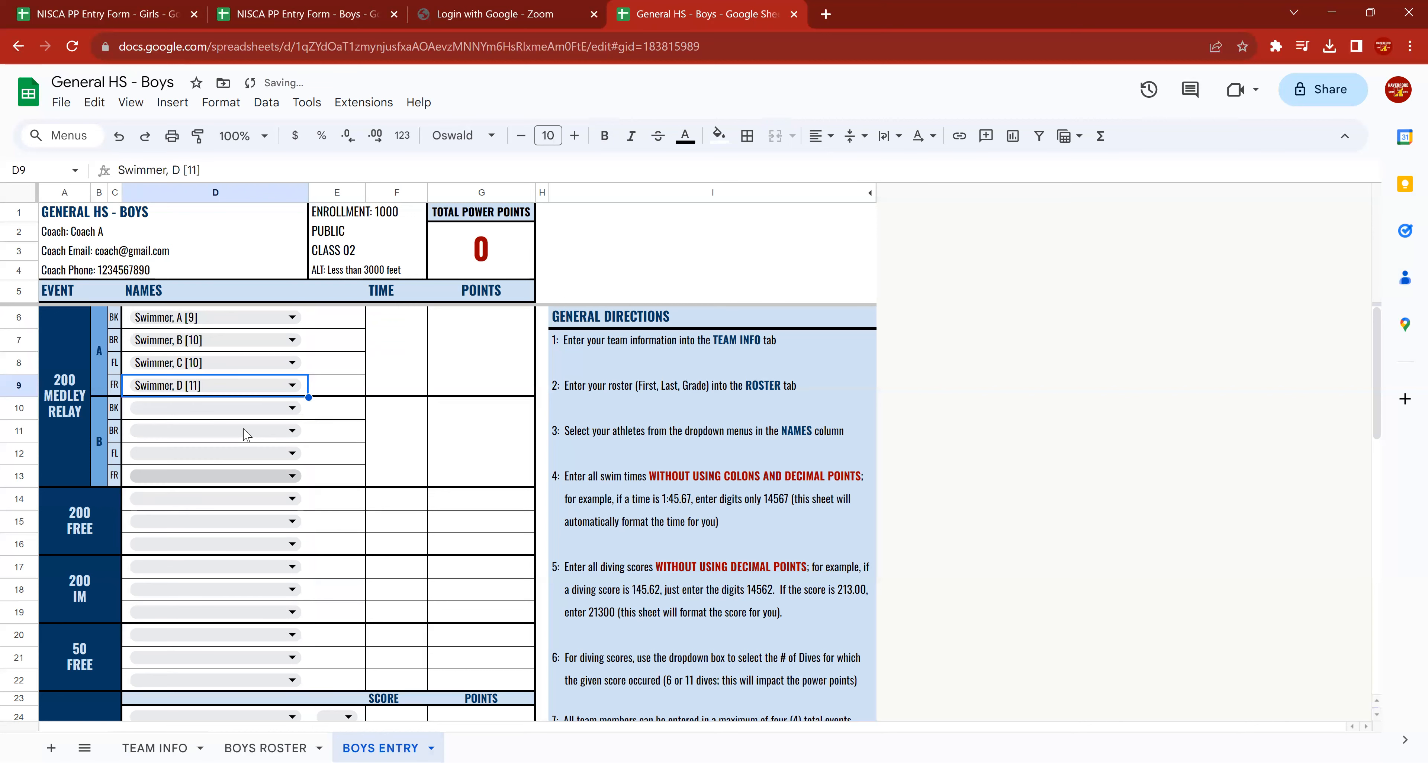
# Enter 13389 as the time of the 200 medley relay A.
pyautogui.click(409, 356)
pyautogui.write('1')
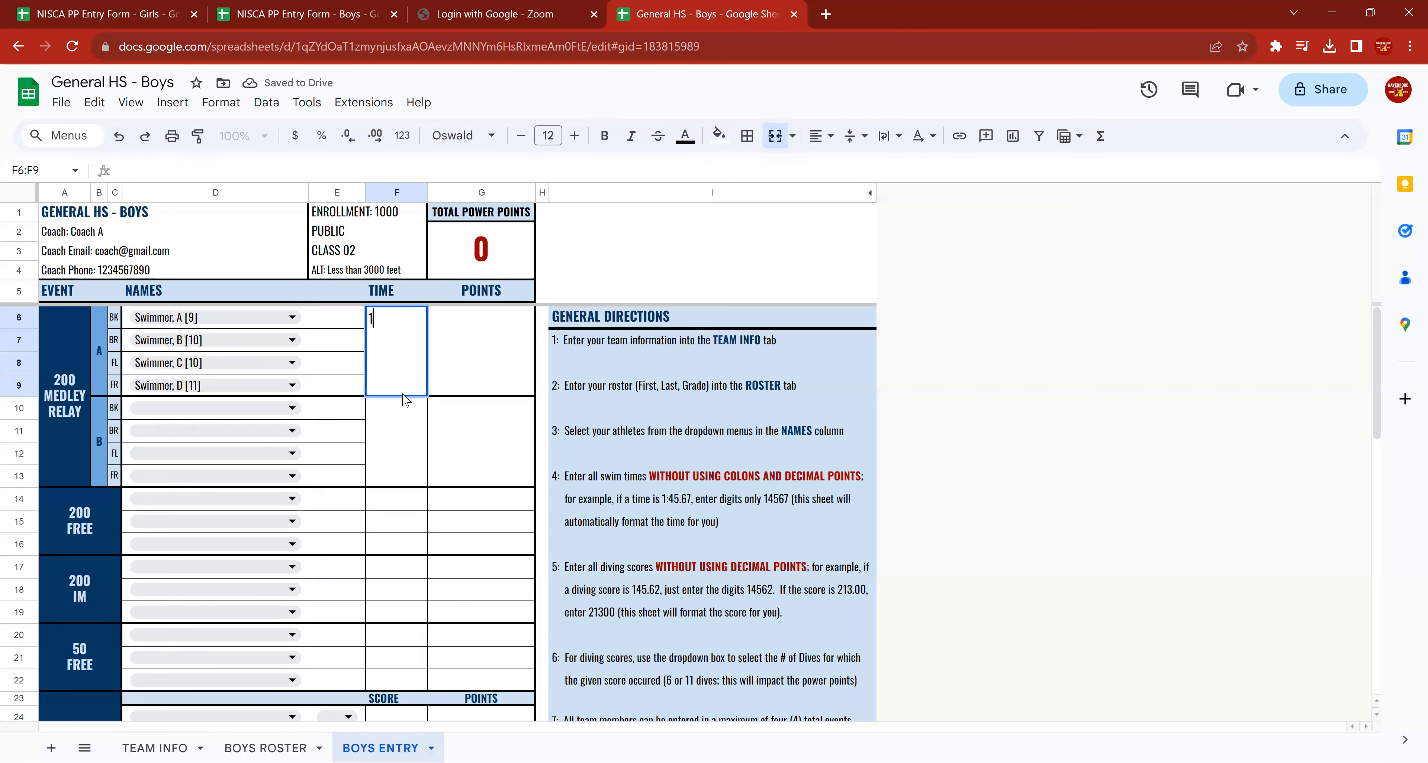
pyautogui.write(':33.89')
pyautogui.press('Return')
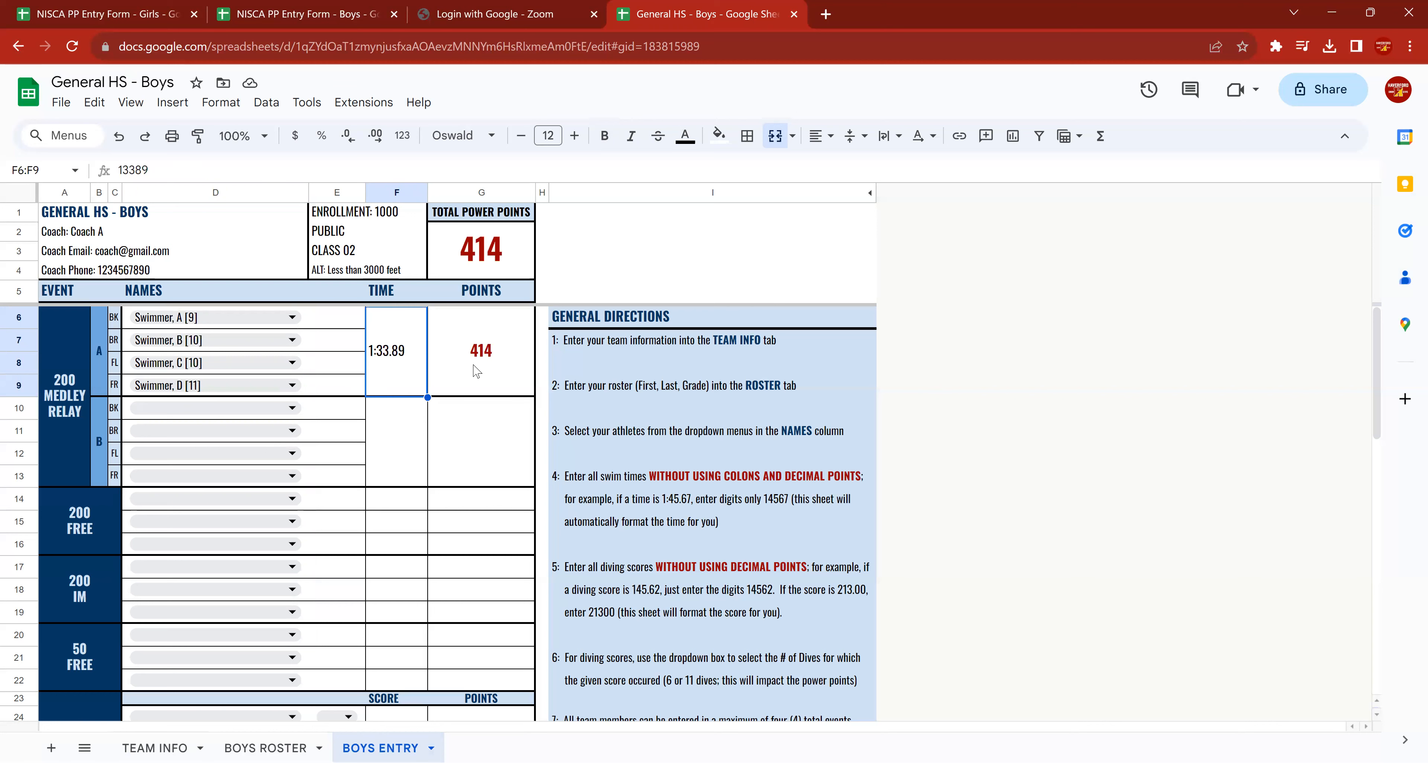
# Try assigning Swimmer A to the backstroke leg of the 200 medley relay B as well.
pyautogui.press('Left')
pyautogui.press('Left')
pyautogui.press('Down')
pyautogui.press('Down')
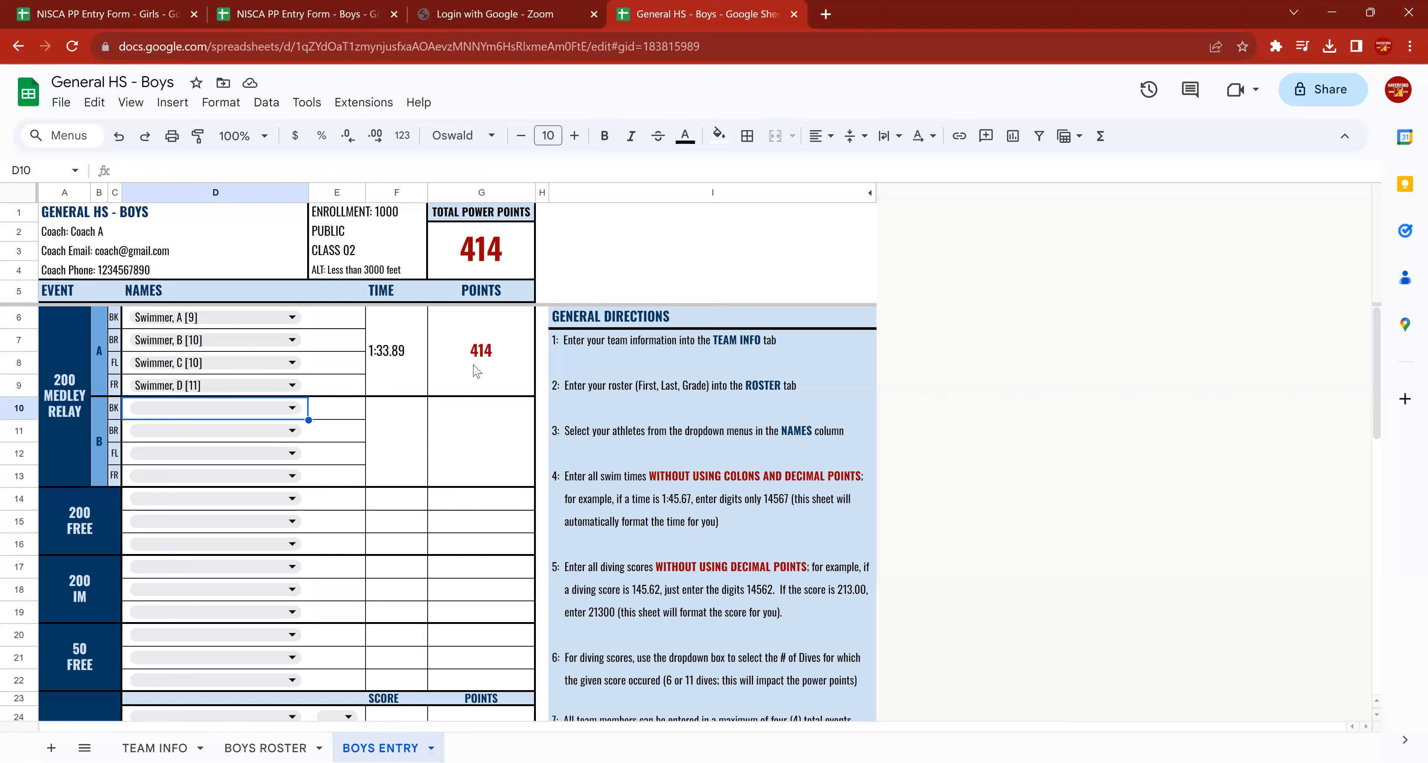
pyautogui.click(294, 415)
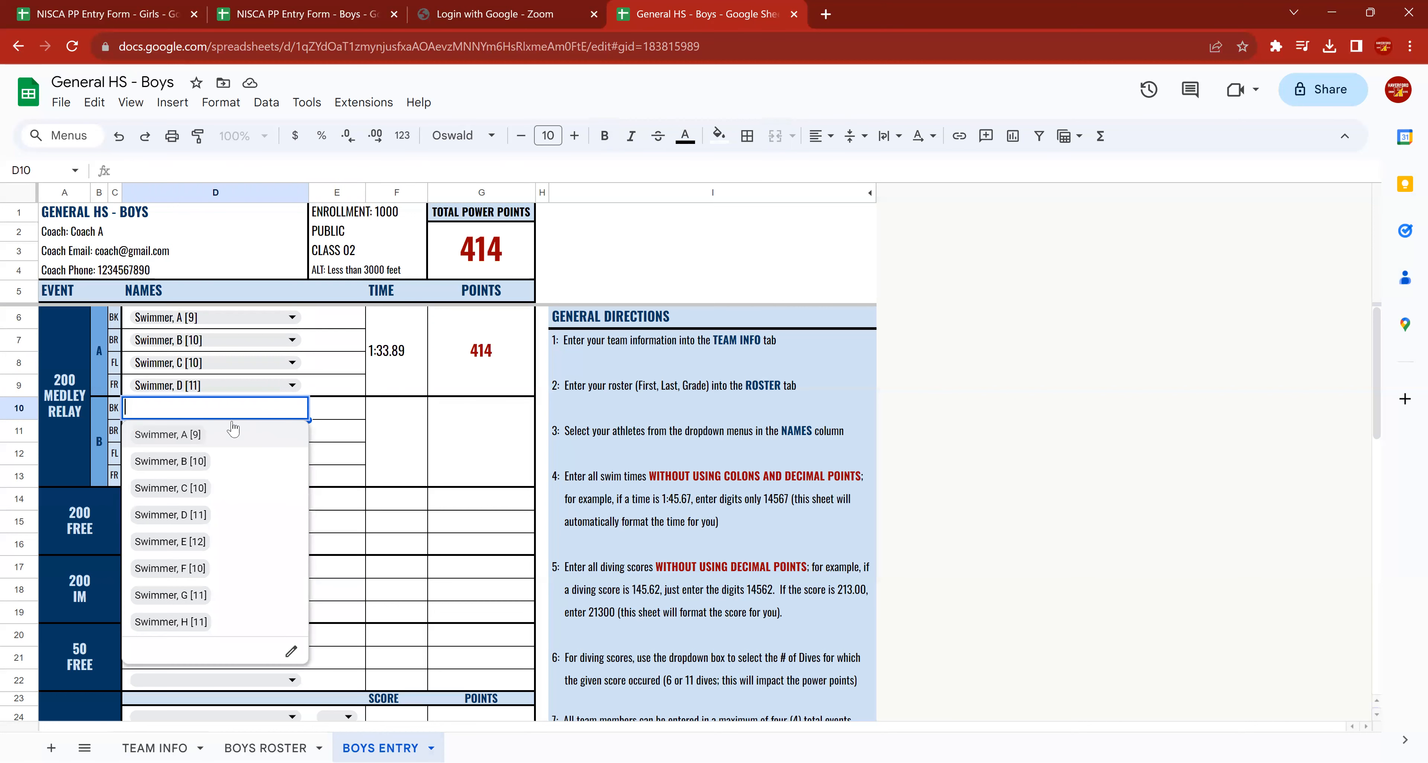
pyautogui.click(177, 435)
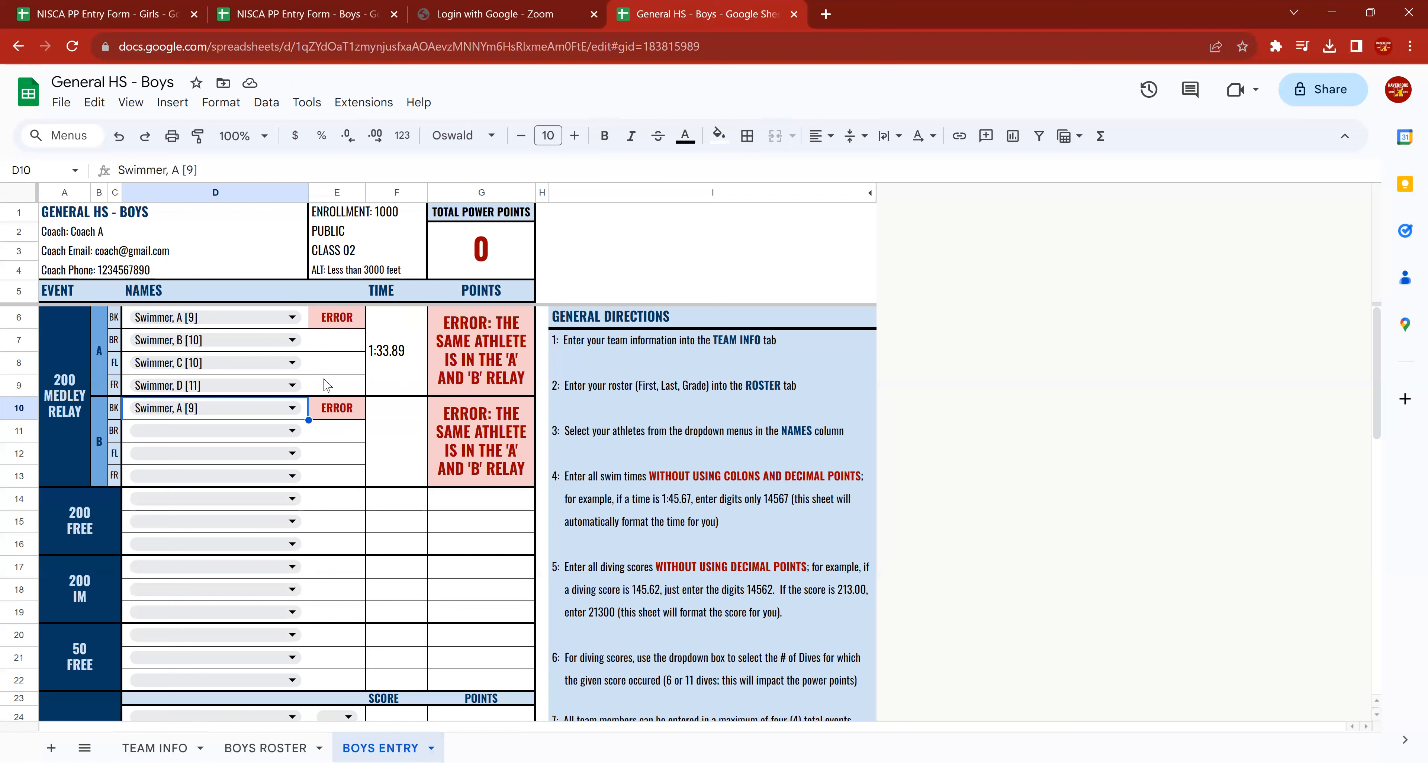
# Assign Swimmers E, F, G and H to the backstroke, breaststroke, butterfly and freestyle legs of the 200 medley relay B.
pyautogui.doubleClick(251, 412)
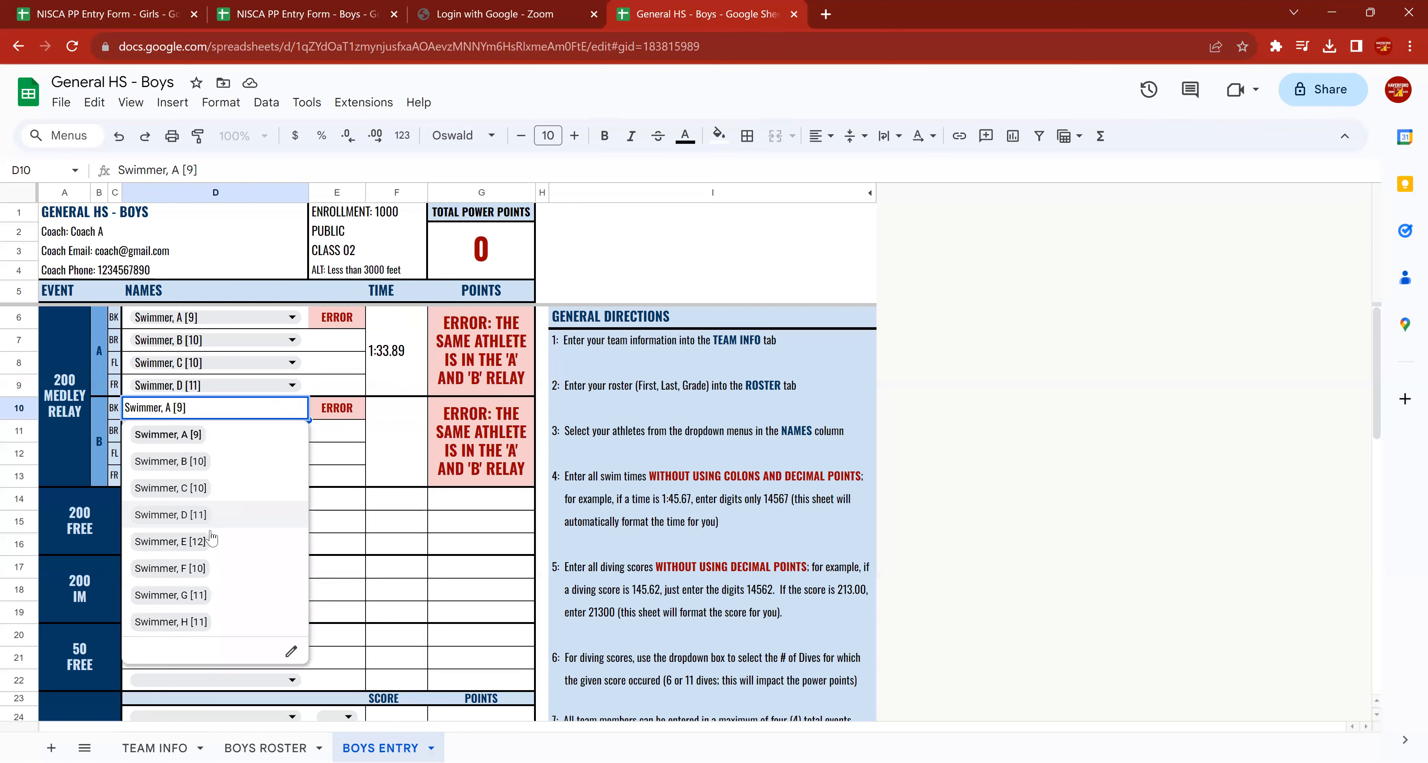
pyautogui.click(196, 542)
pyautogui.click(222, 430)
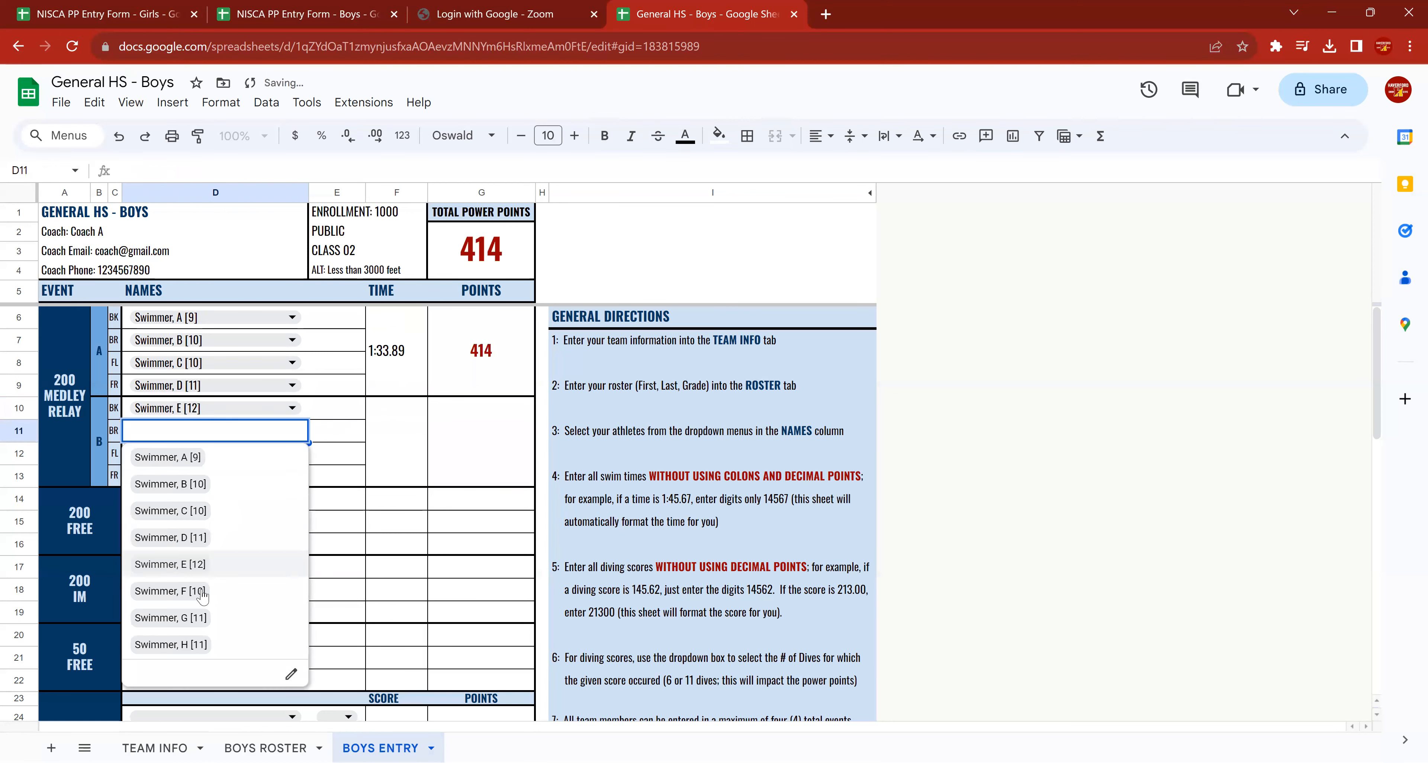
pyautogui.click(201, 594)
pyautogui.click(217, 453)
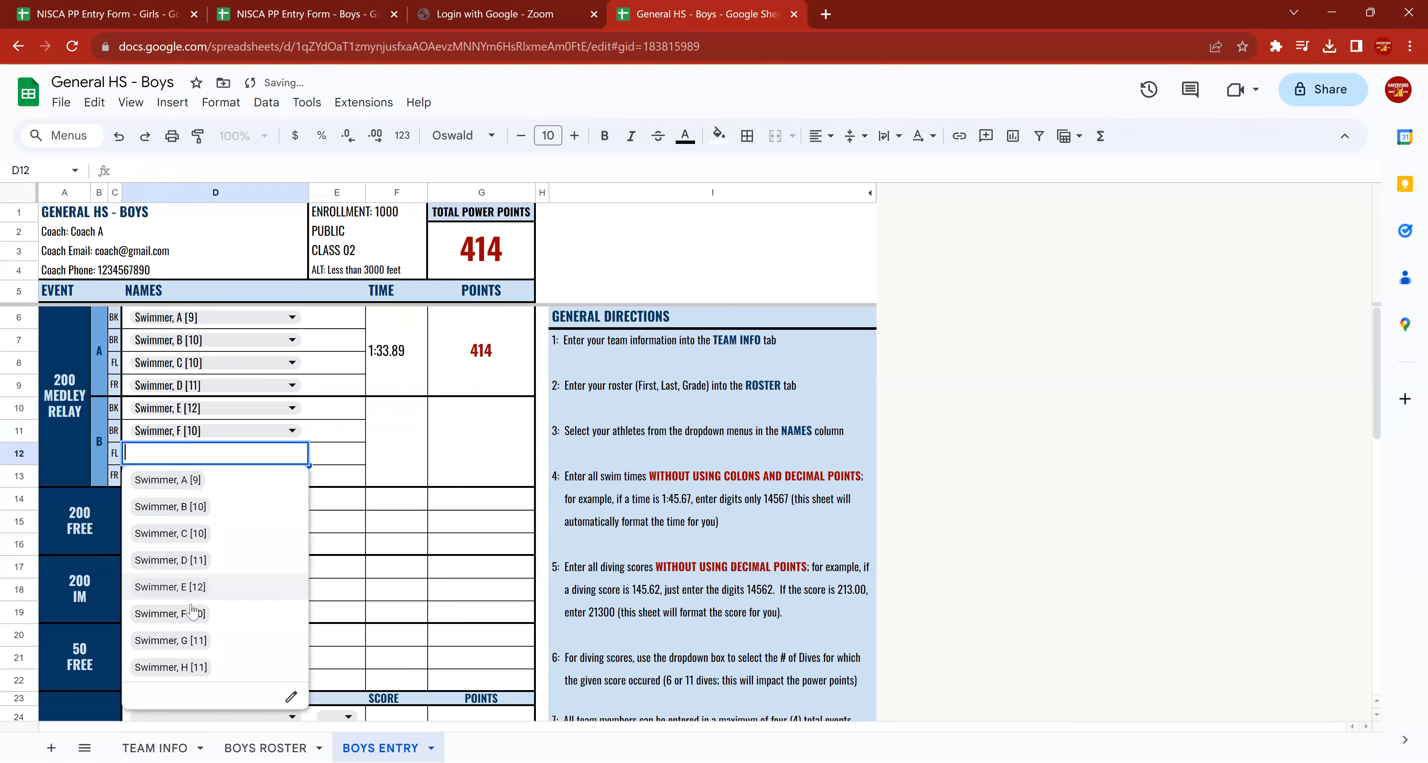
pyautogui.click(191, 639)
pyautogui.click(222, 478)
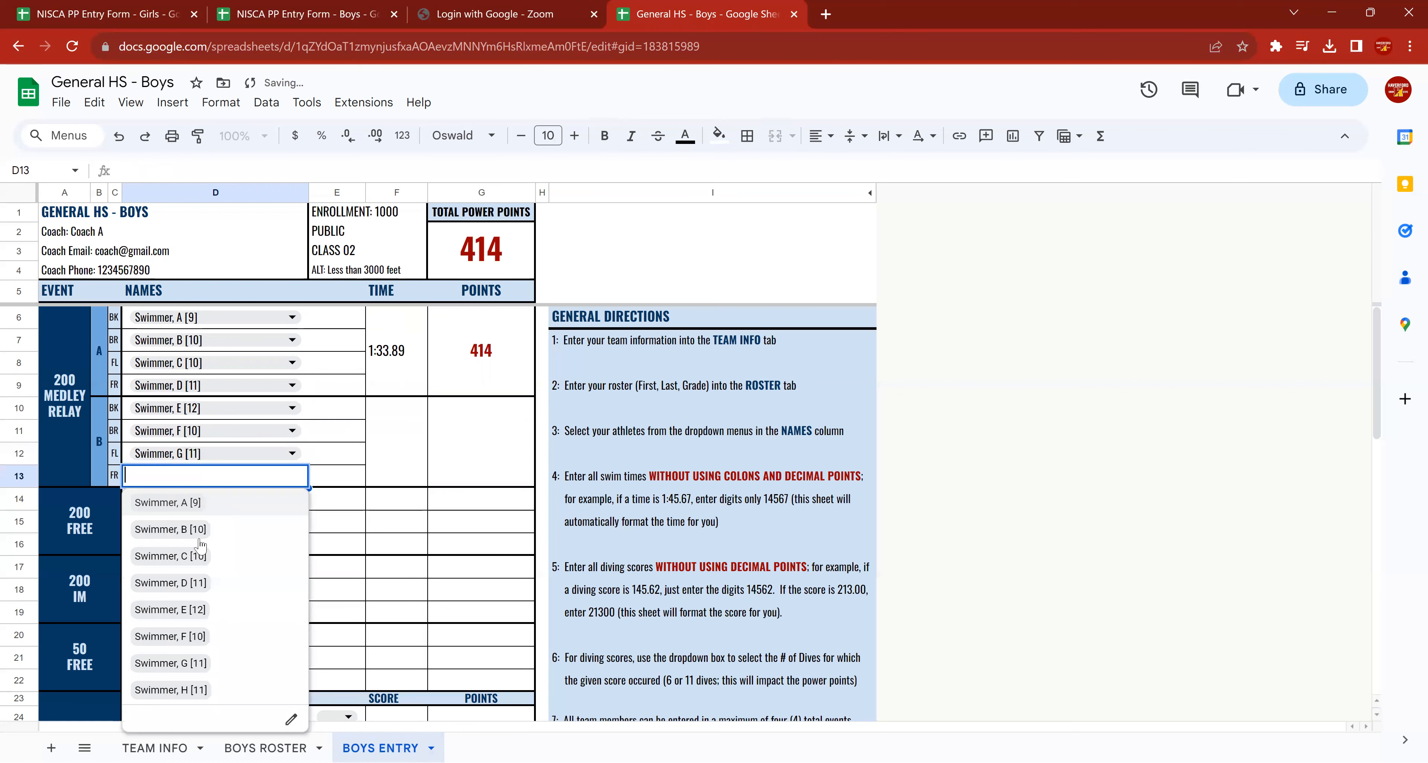
pyautogui.click(180, 694)
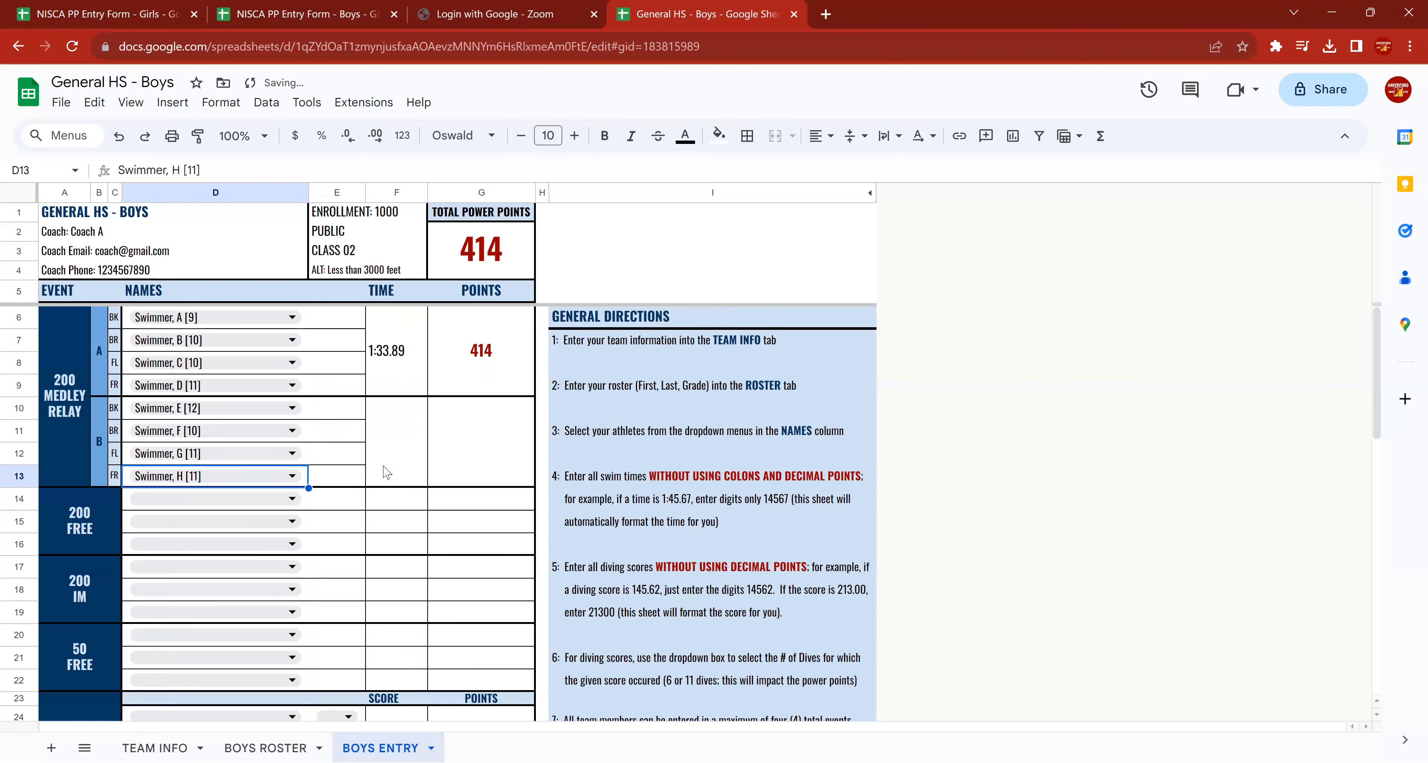
# Enter 14236 as the time of the 200 medley relay B and check its points and the total power points.
pyautogui.click(406, 441)
pyautogui.write('14236')
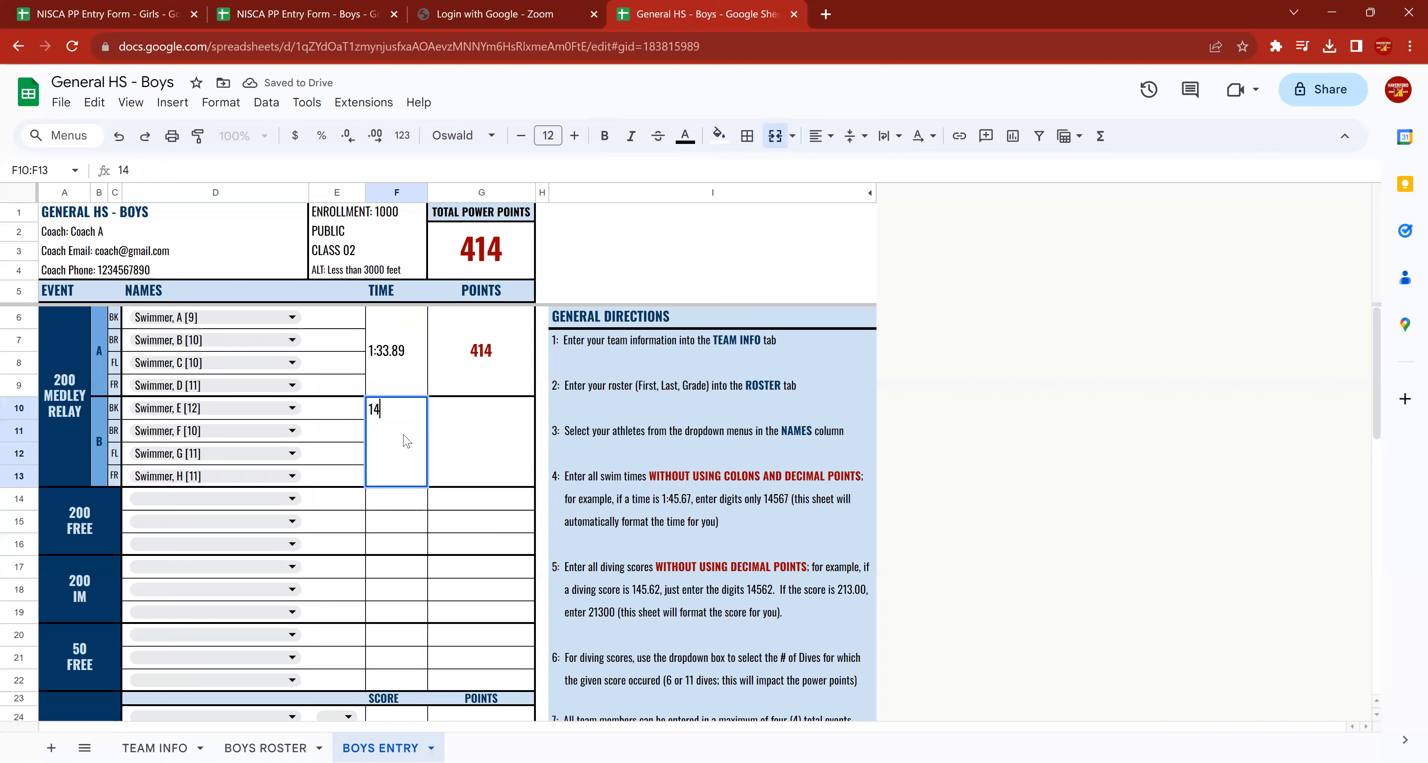
pyautogui.press('Return')
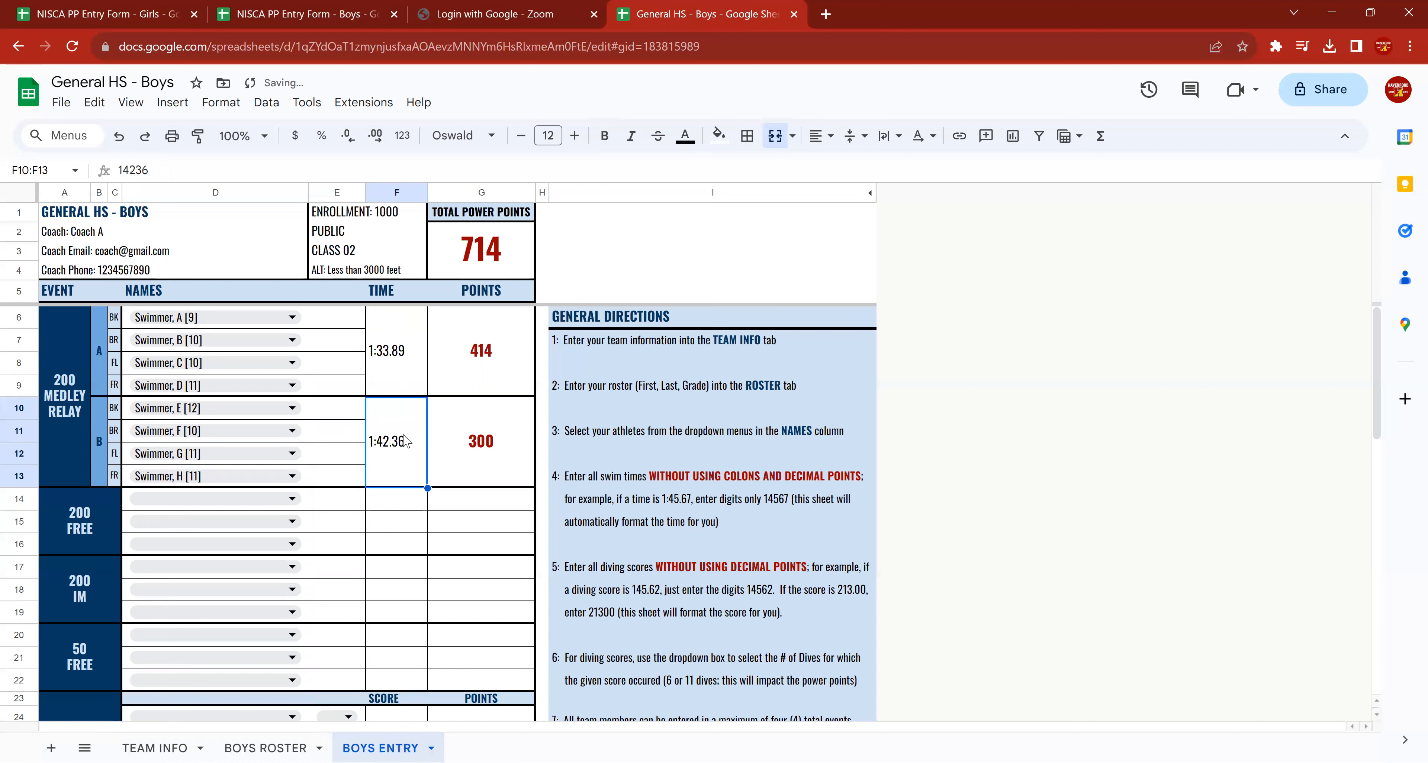
pyautogui.click(465, 442)
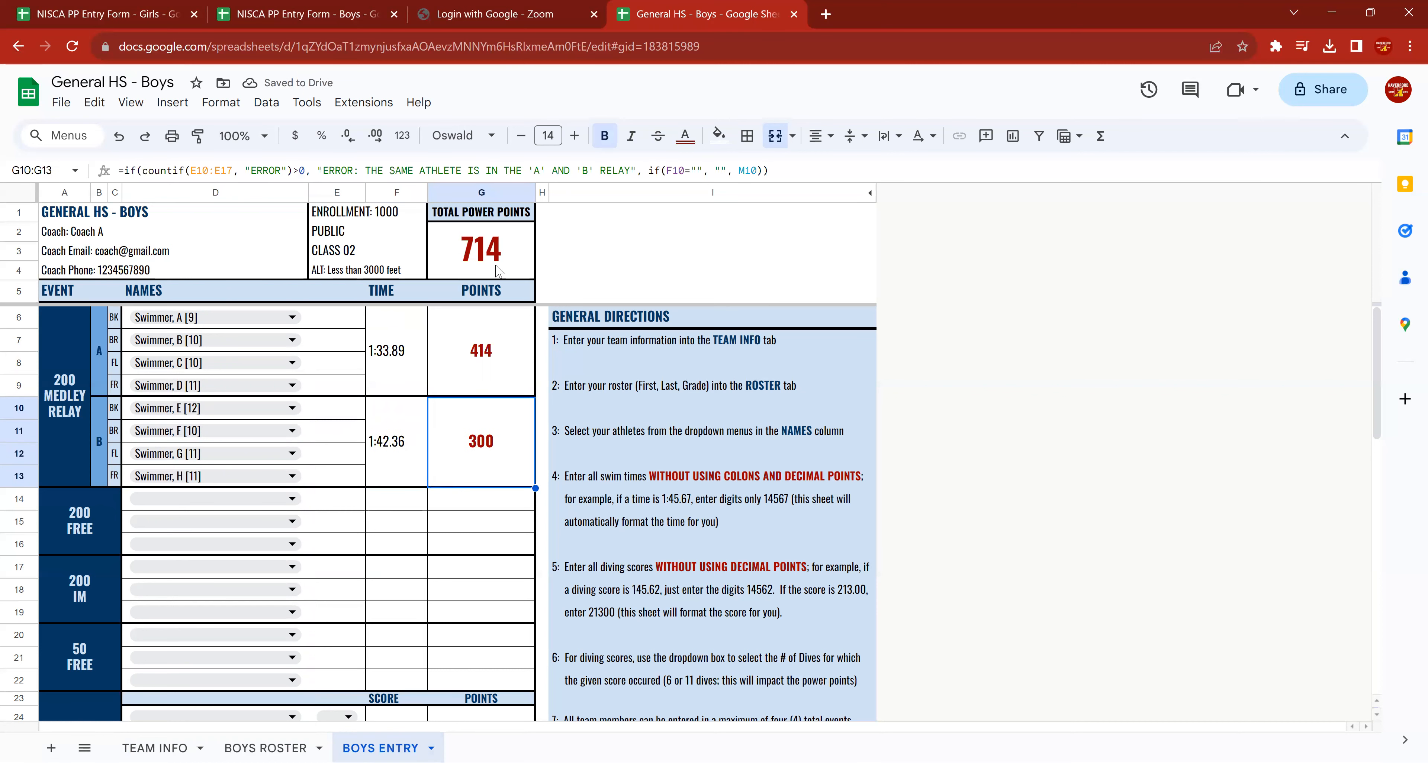
pyautogui.click(485, 253)
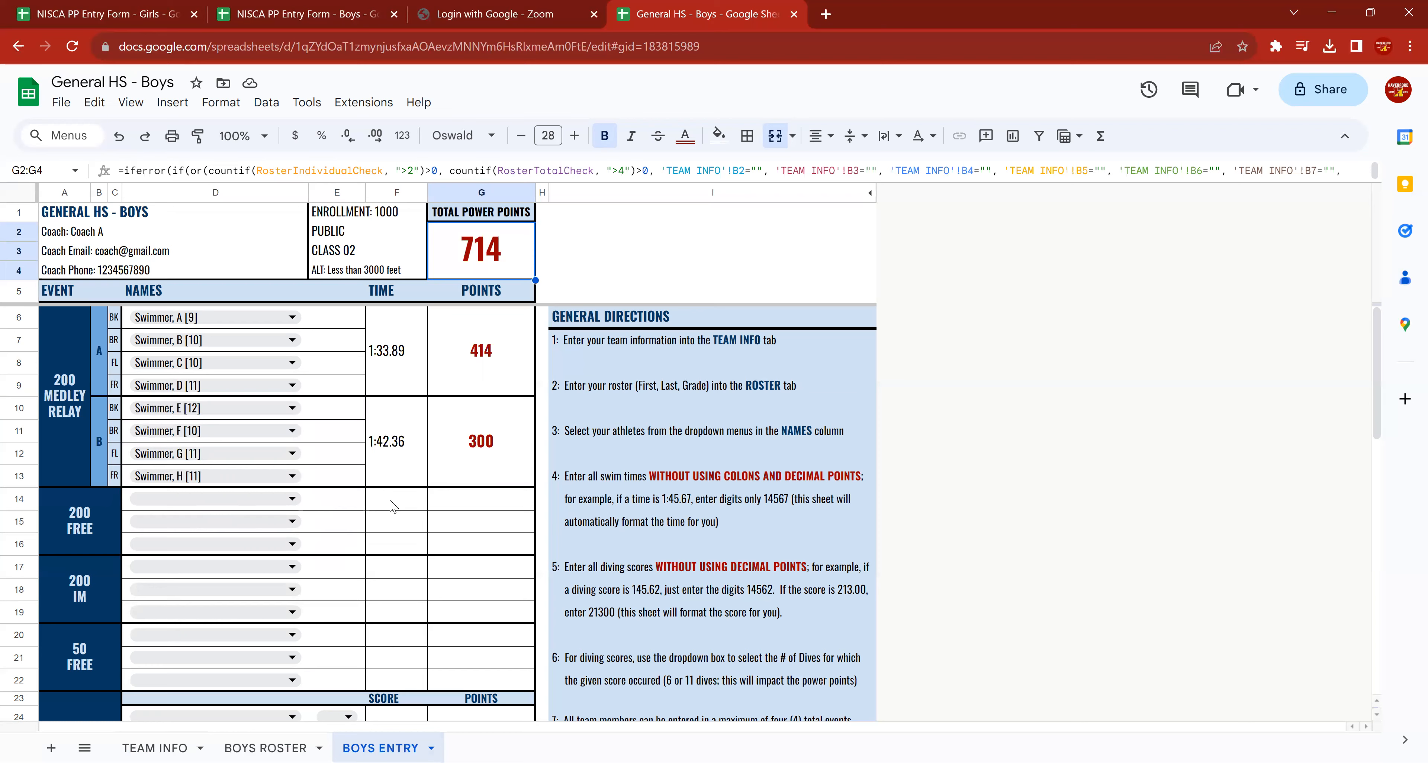
# Assign Swimmer A to the first diving entry and set the number of dives to 6.
pyautogui.scroll(-5, 391, 505)
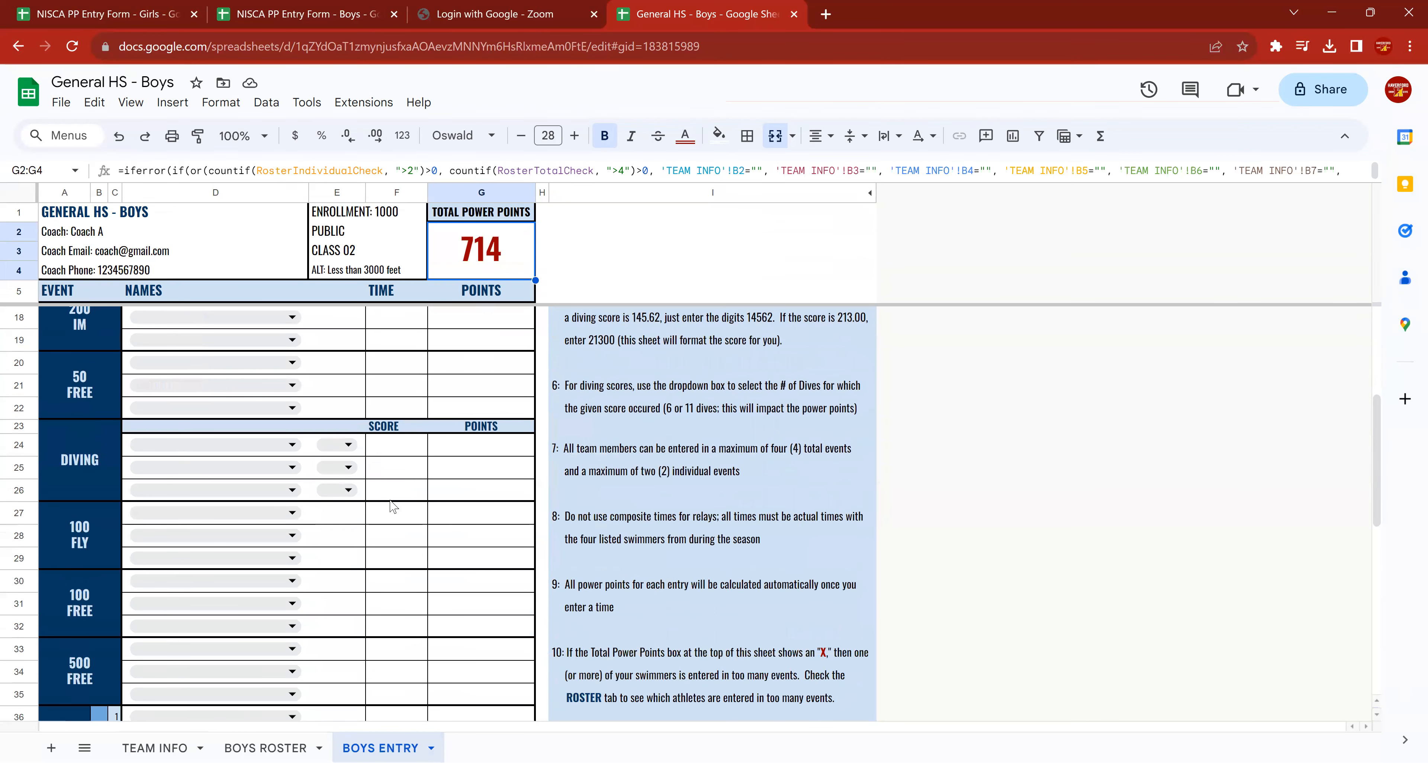
pyautogui.click(288, 445)
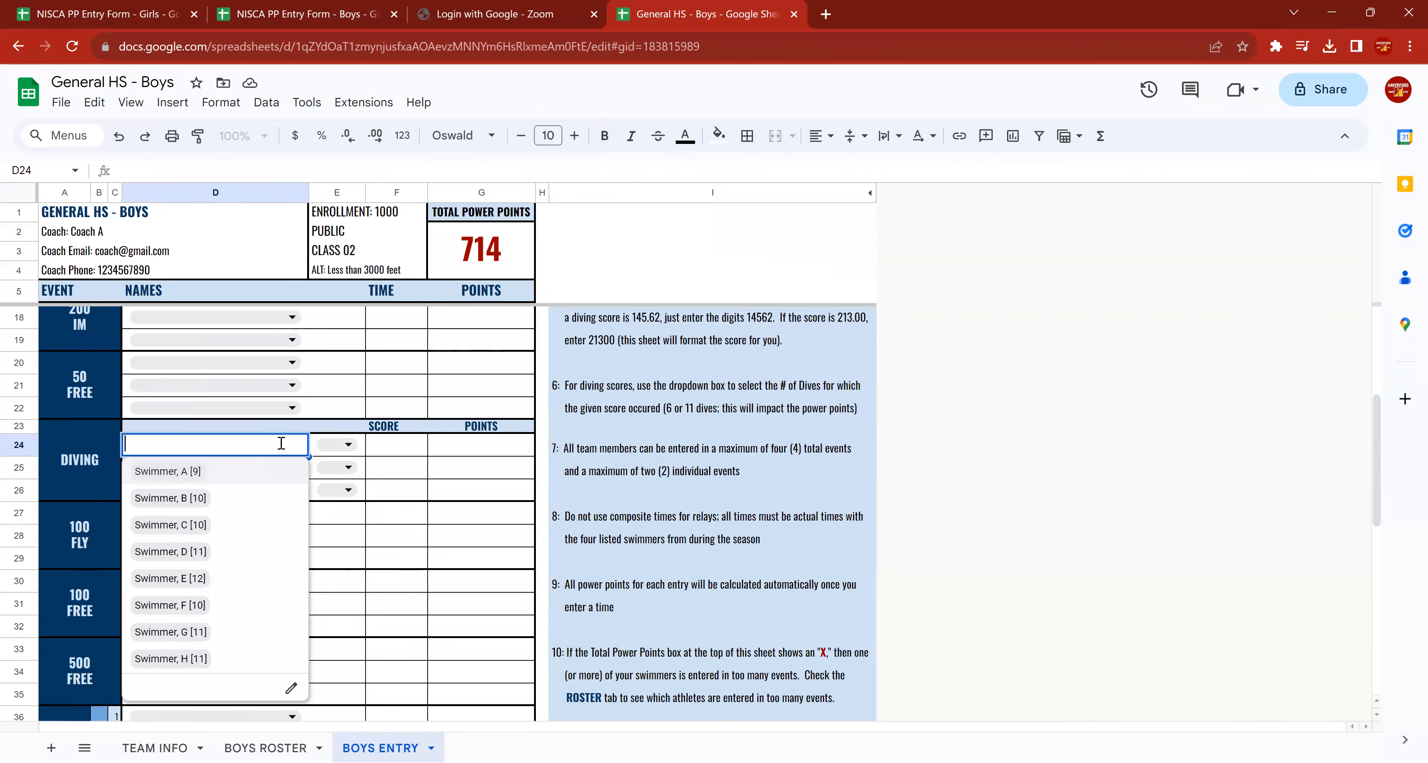
pyautogui.click(168, 478)
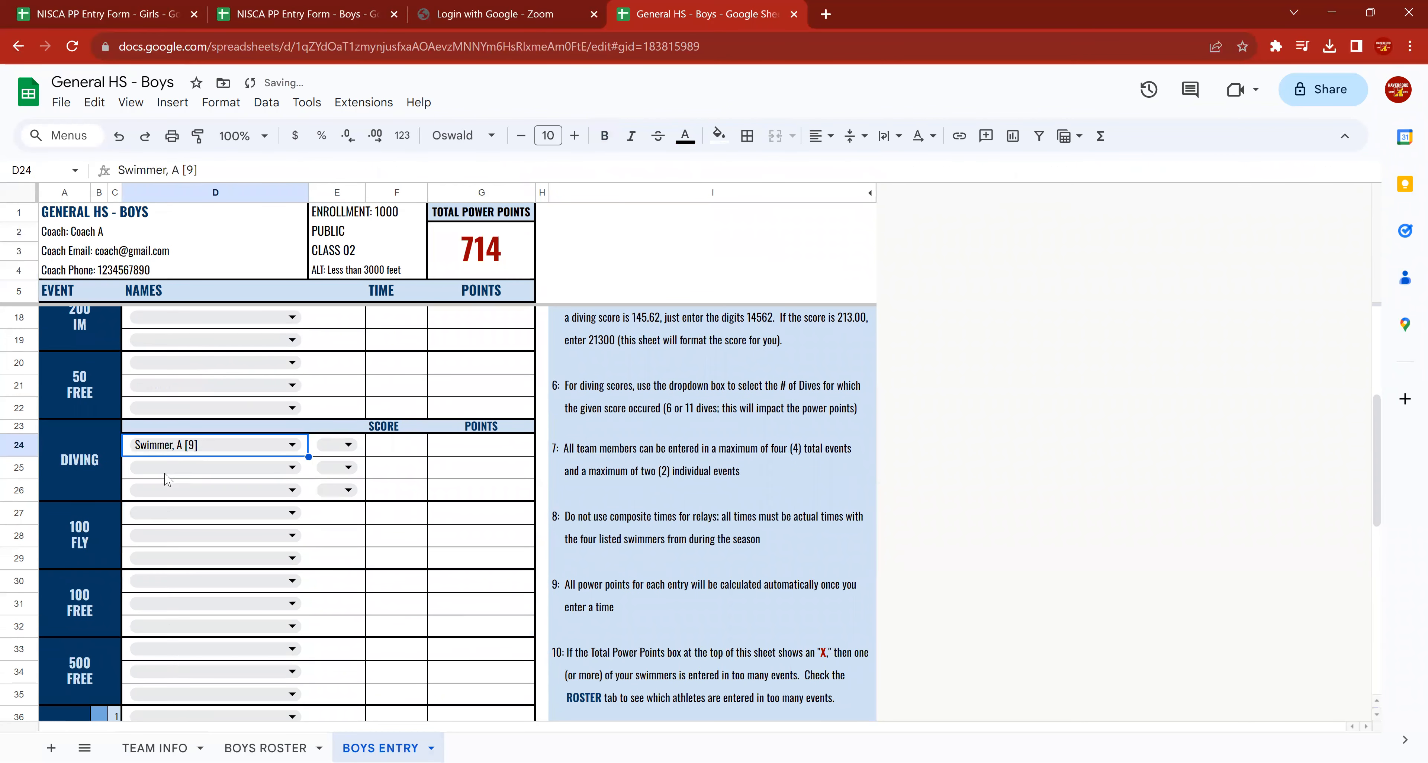
pyautogui.click(350, 445)
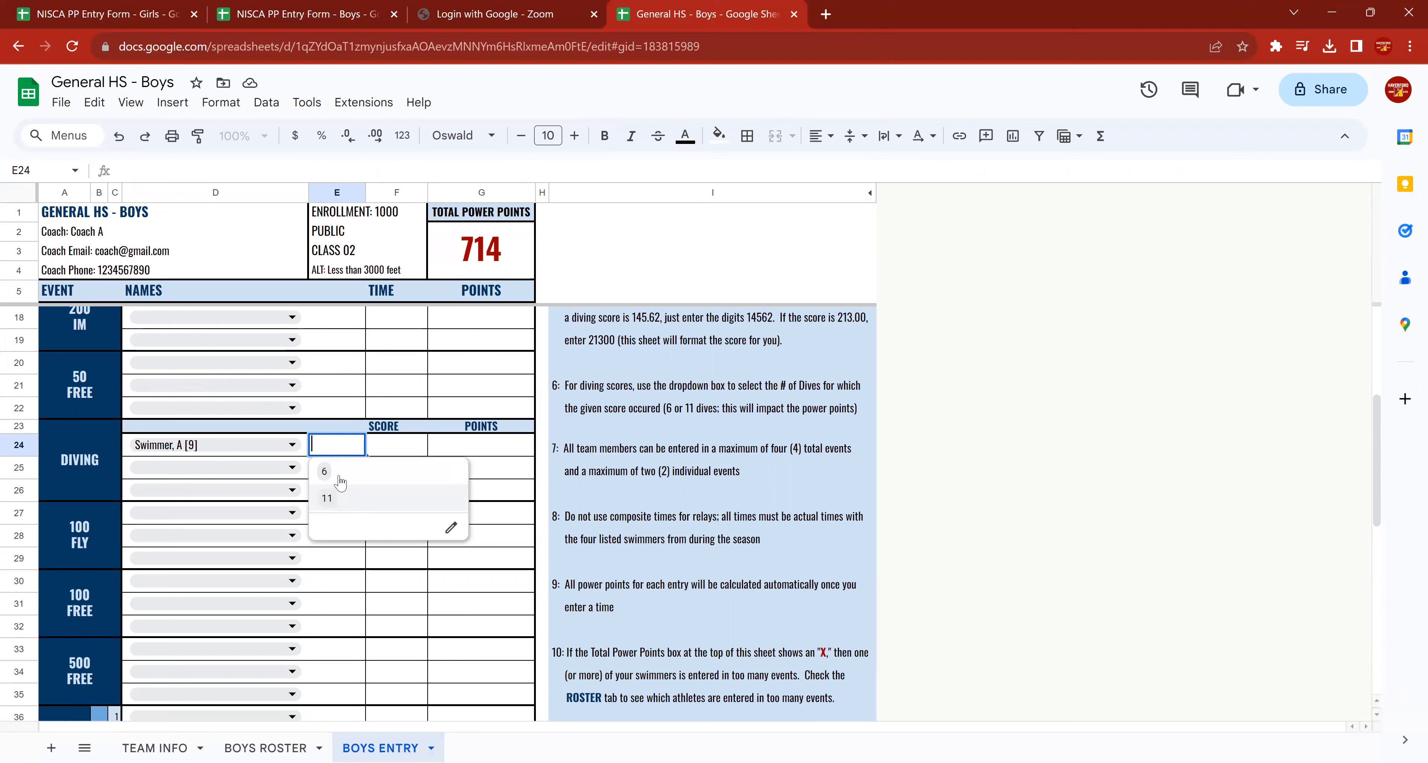
pyautogui.click(340, 476)
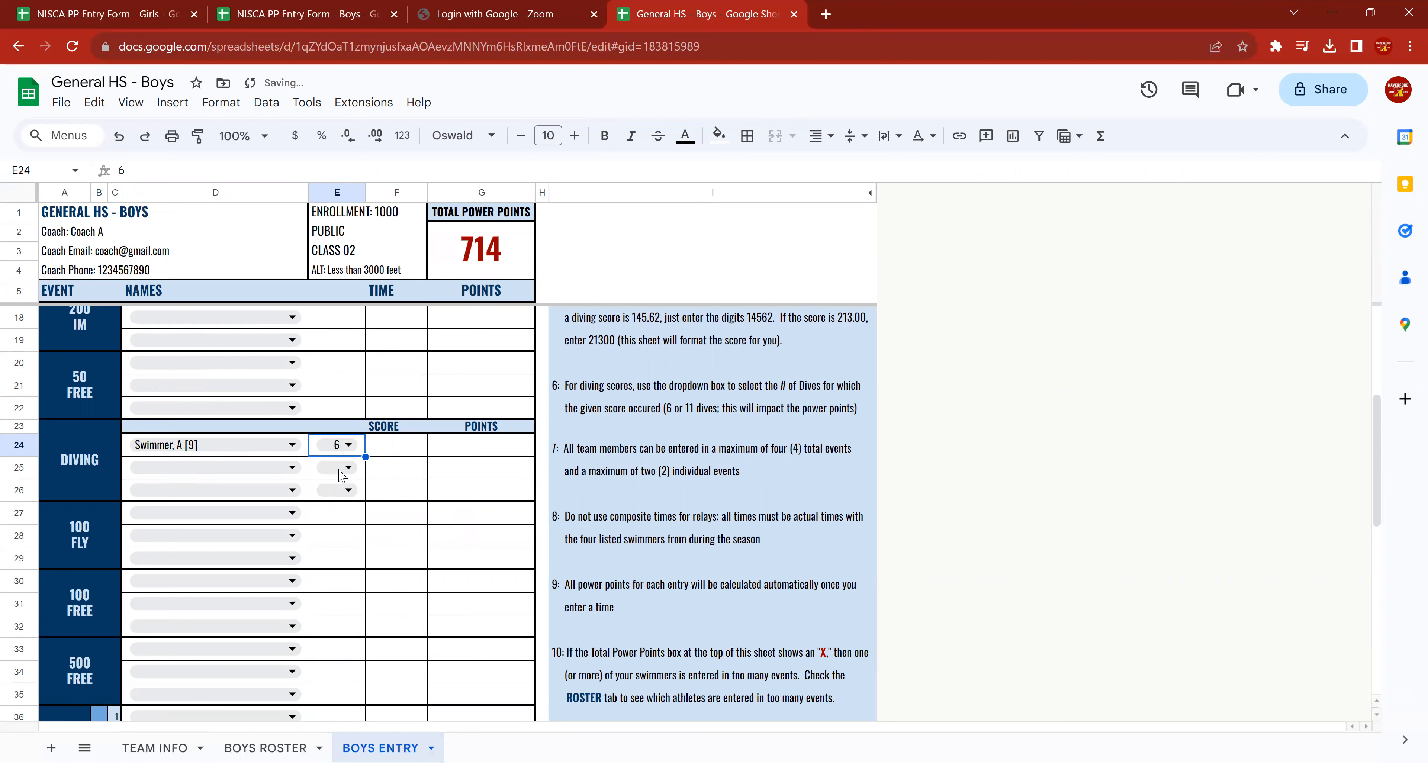
# Try 30026 and 20000 as Swimmer A's diving score to compare the resulting points.
pyautogui.click(395, 454)
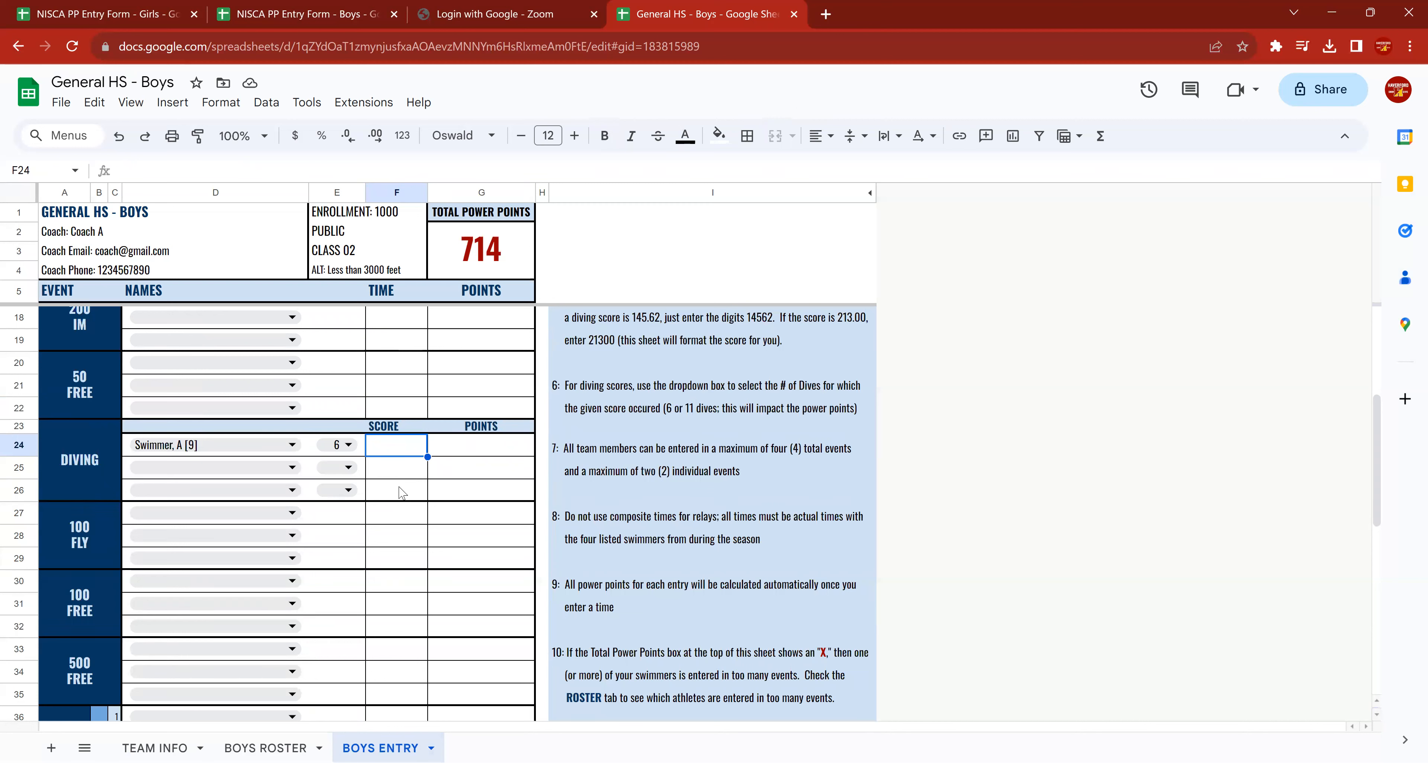
pyautogui.write('30026')
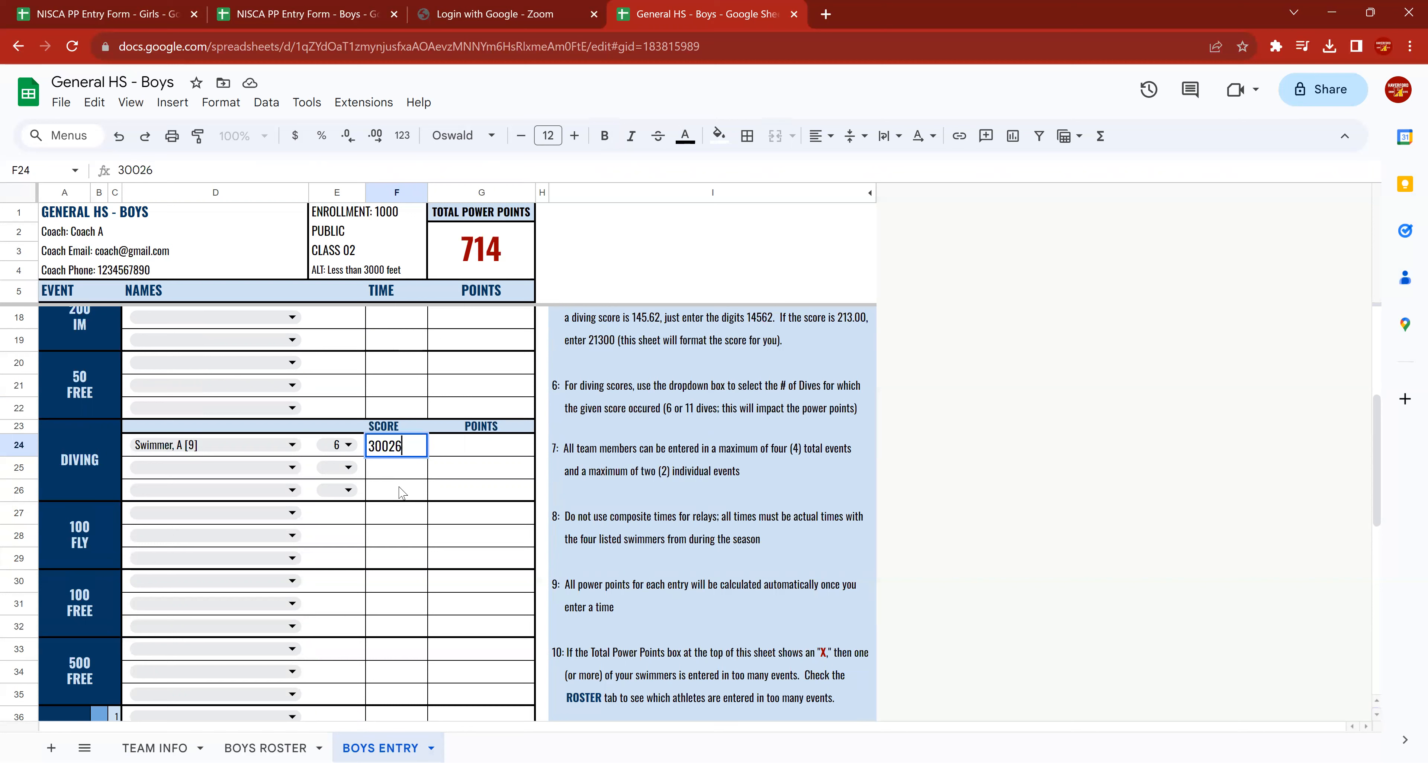
pyautogui.press('Return')
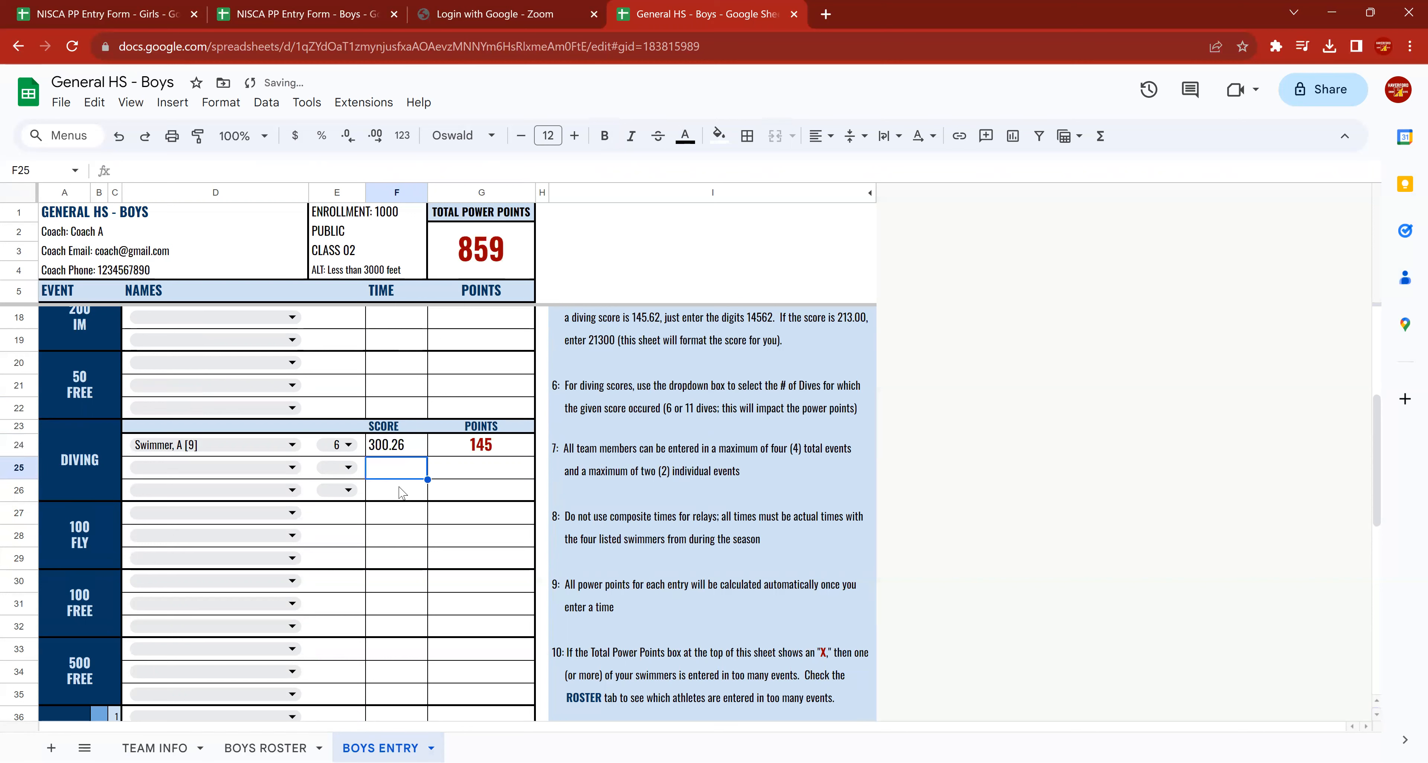
pyautogui.press('Up')
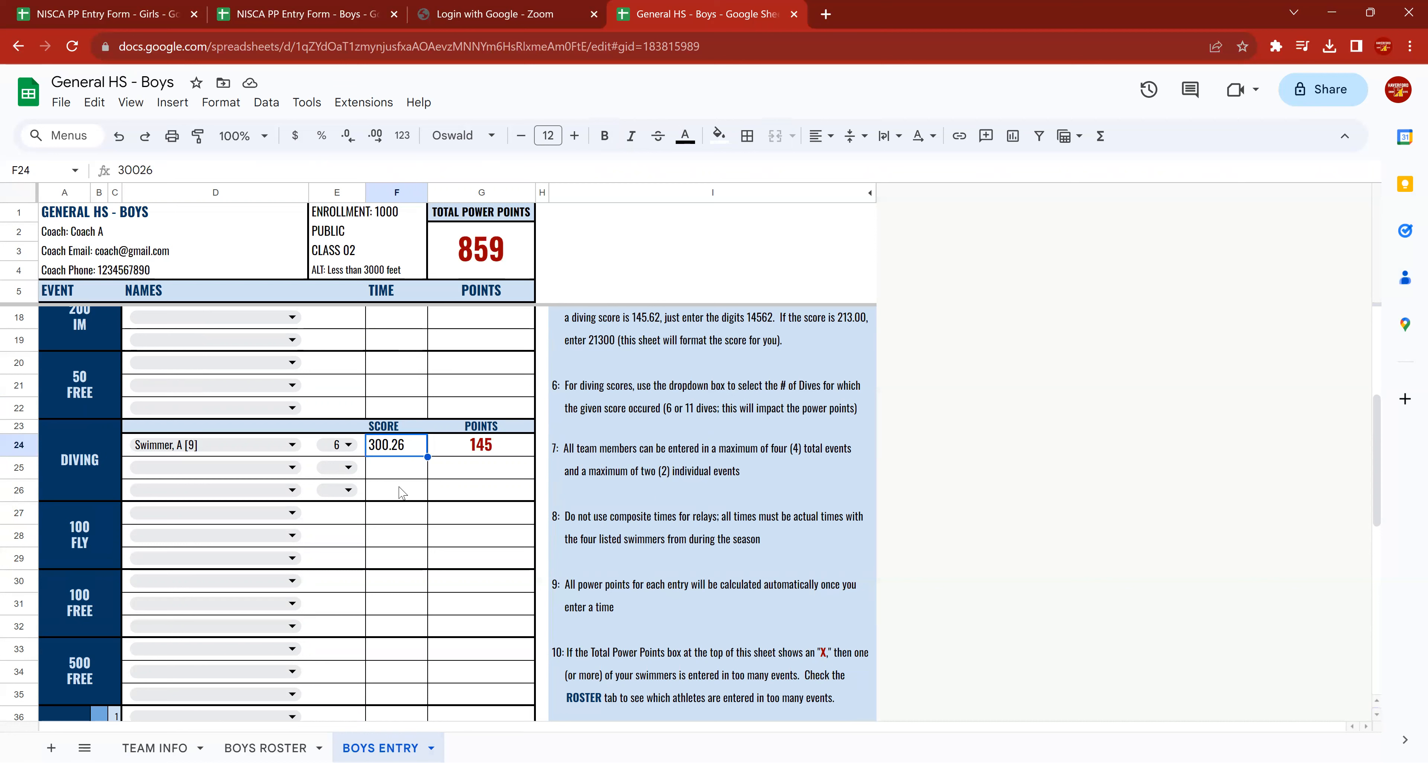
pyautogui.write('20000')
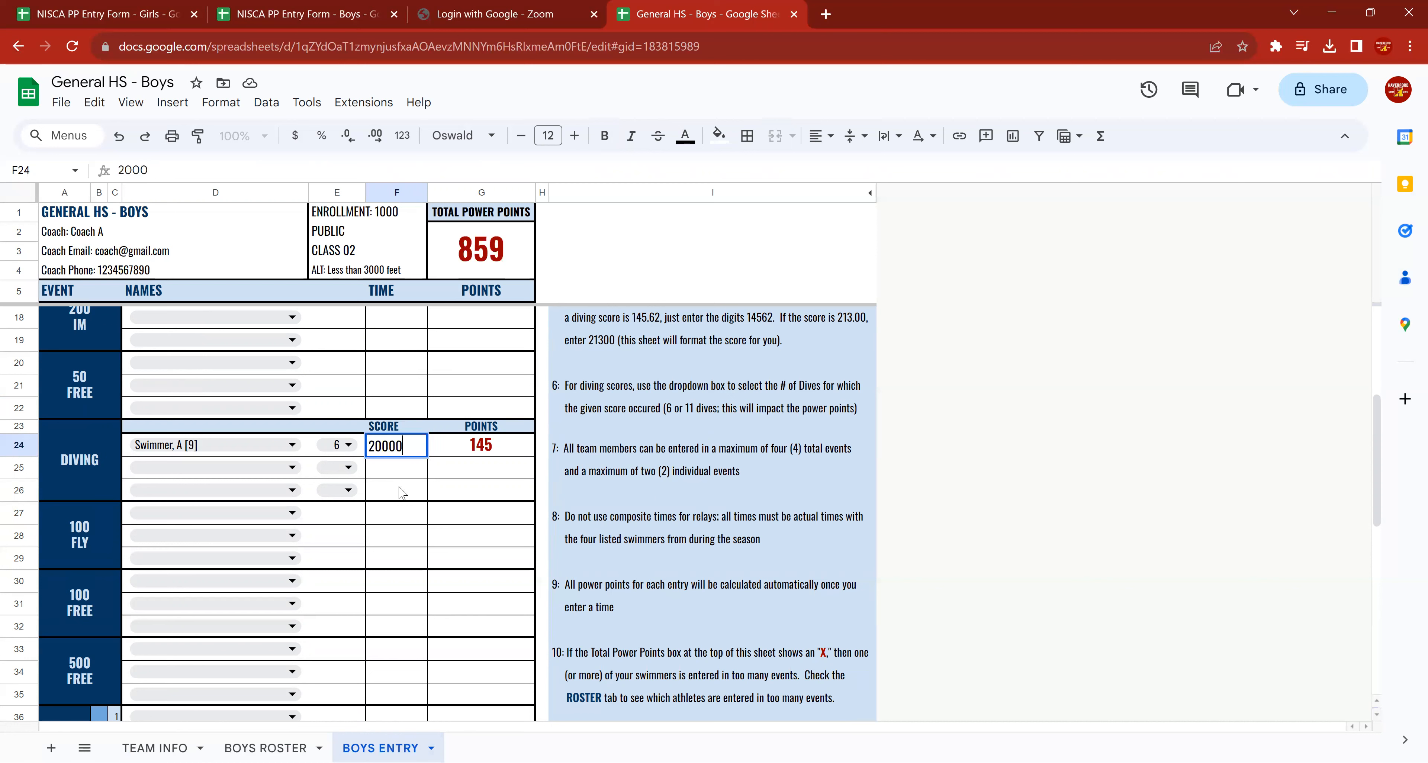
pyautogui.press('Return')
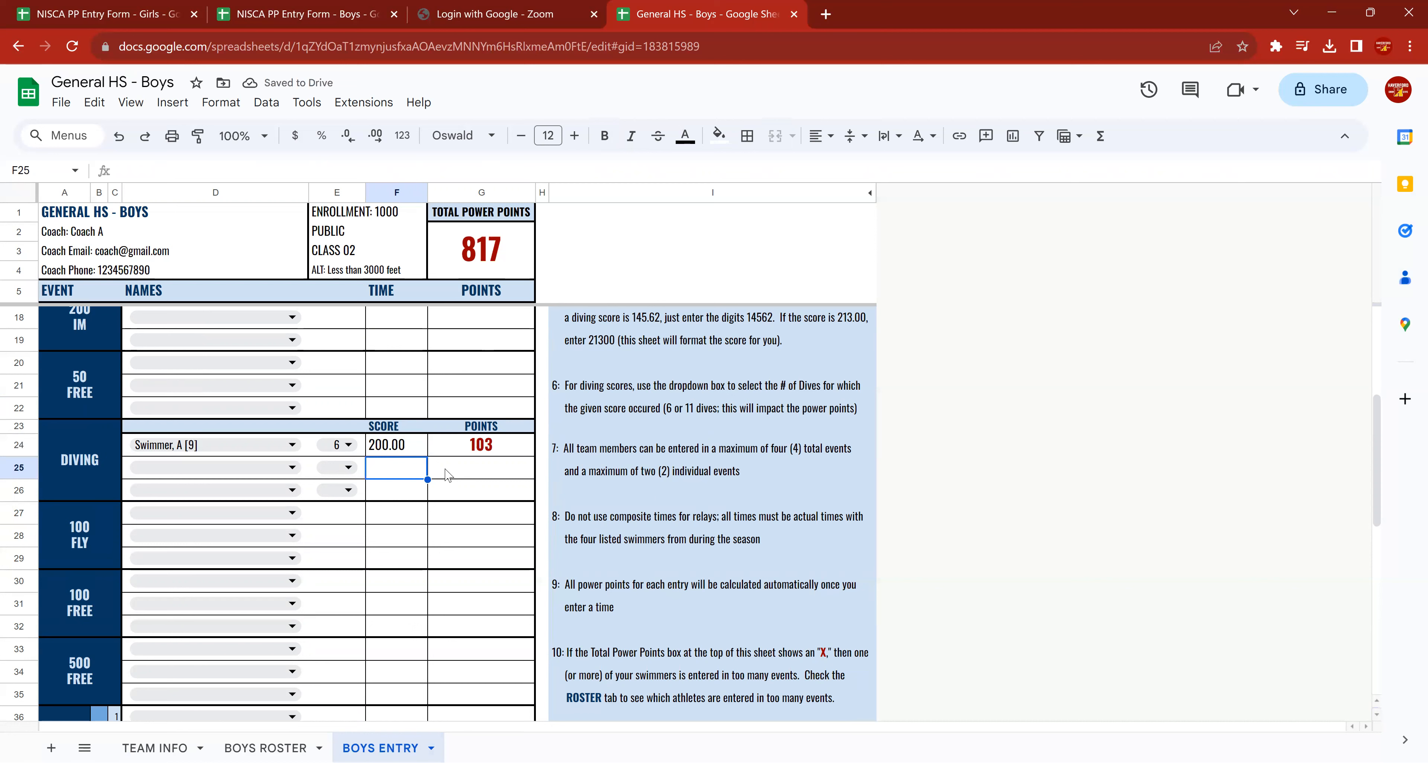
# Try entering Swimmer A's diving score with a decimal point as 300.00.
pyautogui.click(409, 453)
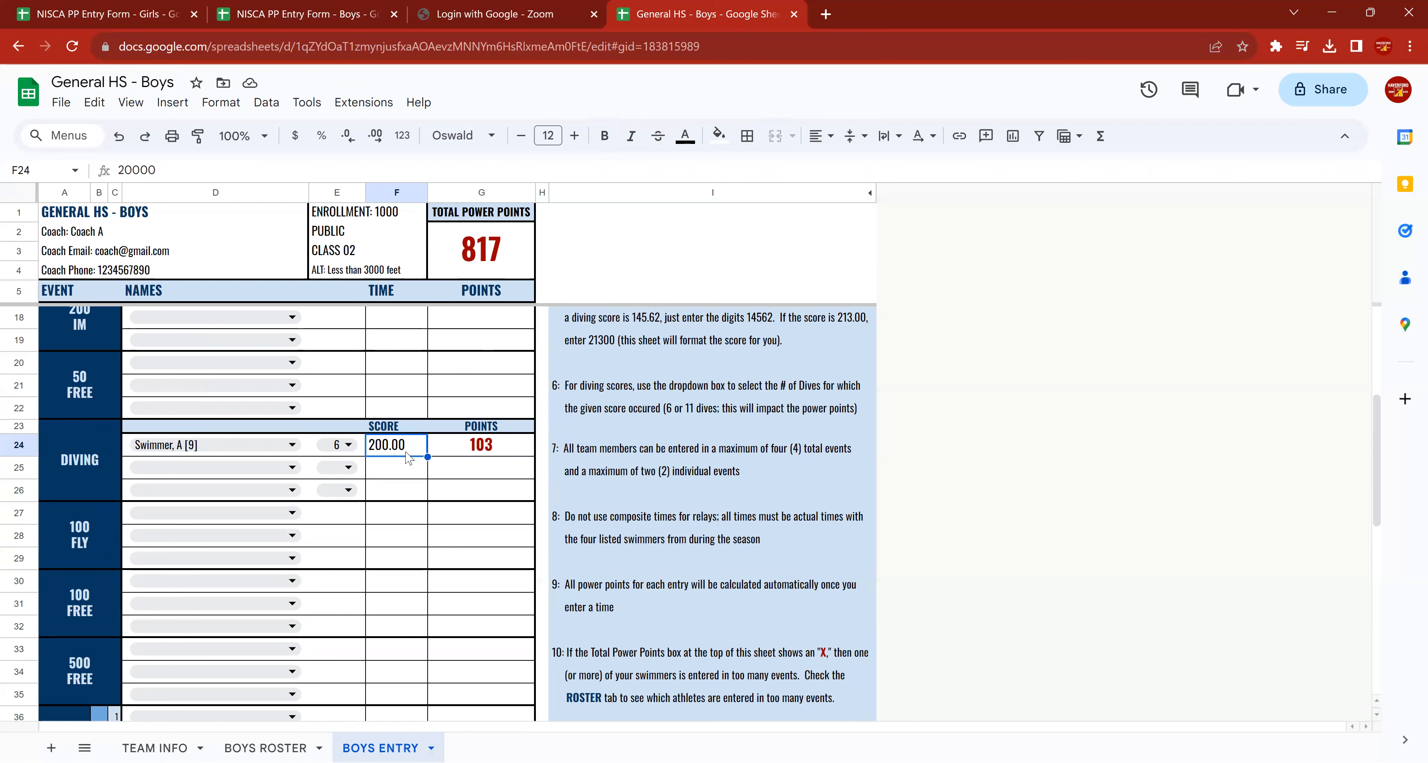
pyautogui.write('300')
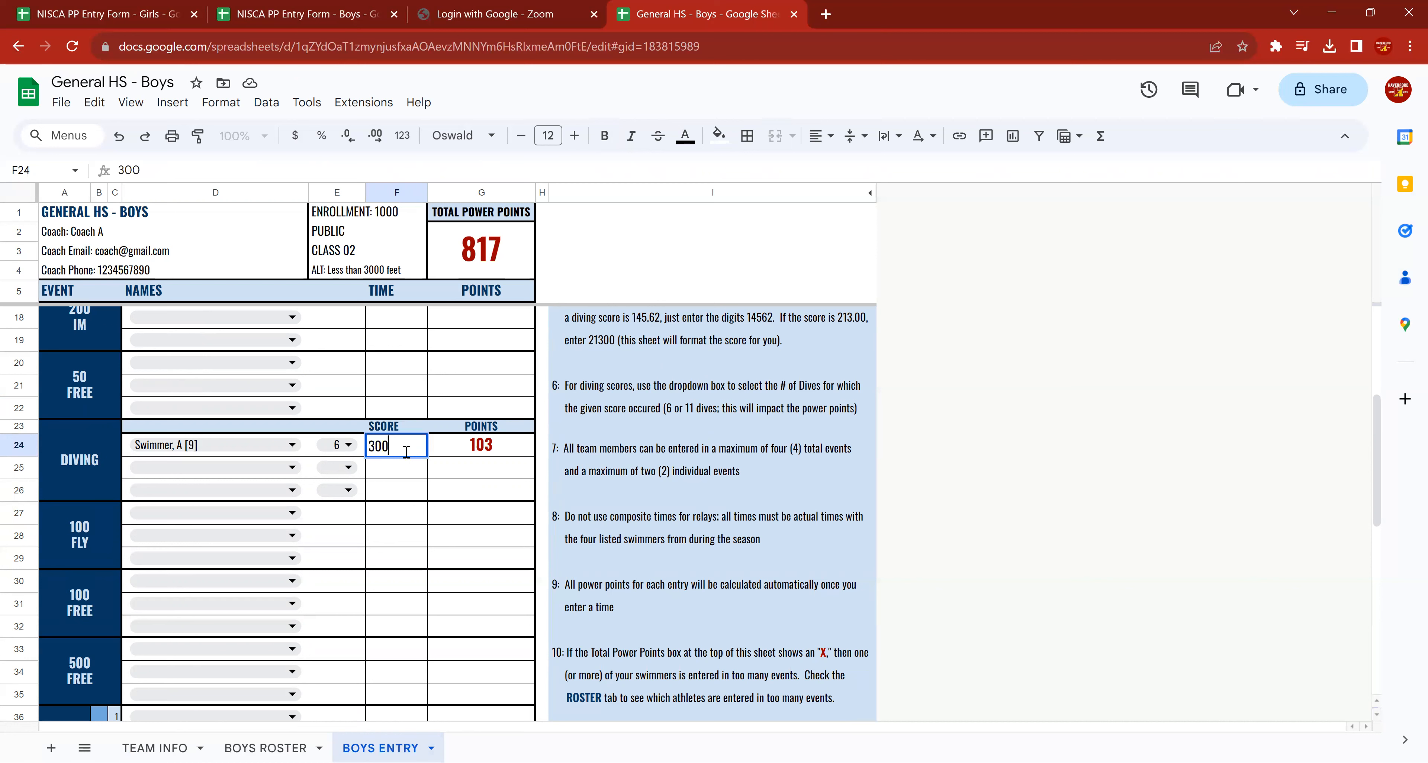
pyautogui.write('.00')
pyautogui.press('Return')
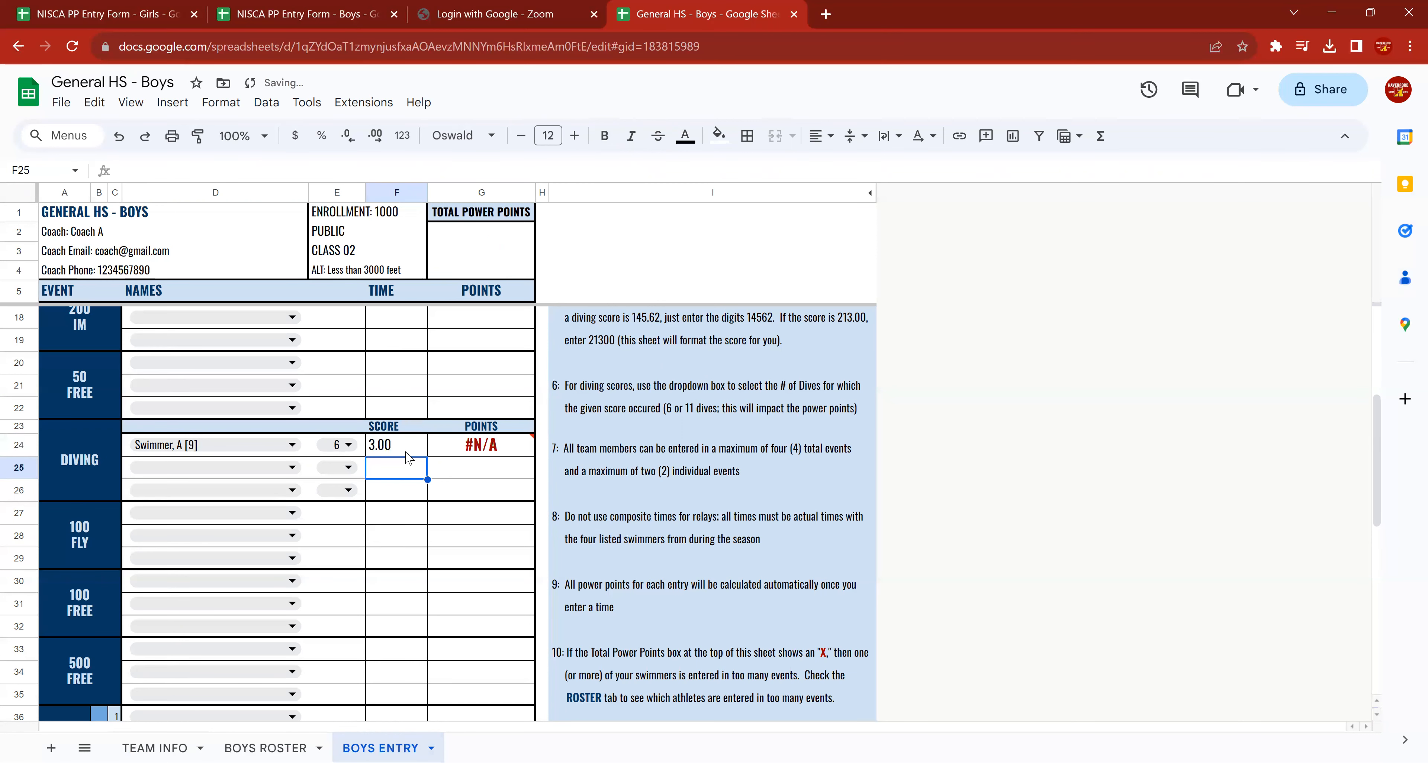
# Enter 30020 as Swimmer A's diving score, using digits only.
pyautogui.click(407, 453)
pyautogui.write('30020')
pyautogui.press('Return')
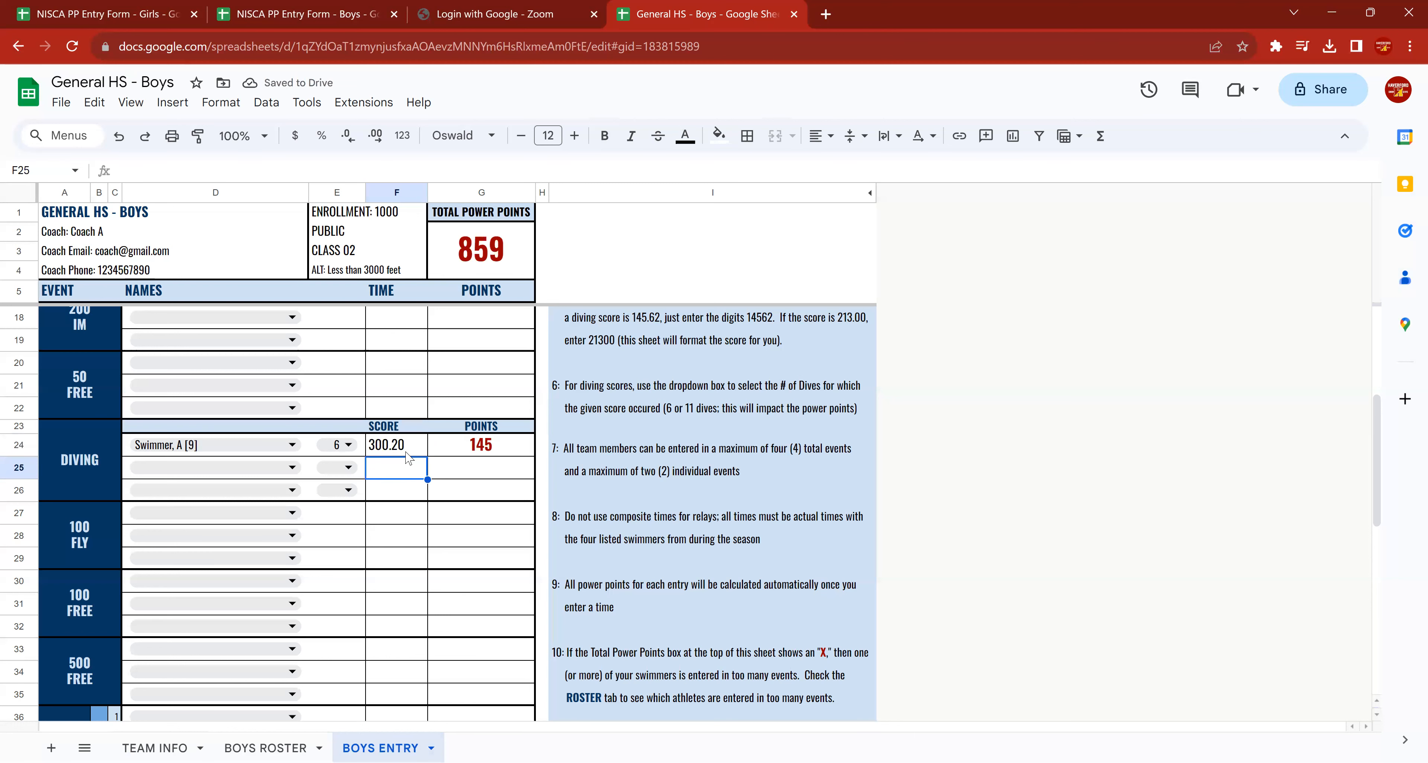
pyautogui.click(413, 451)
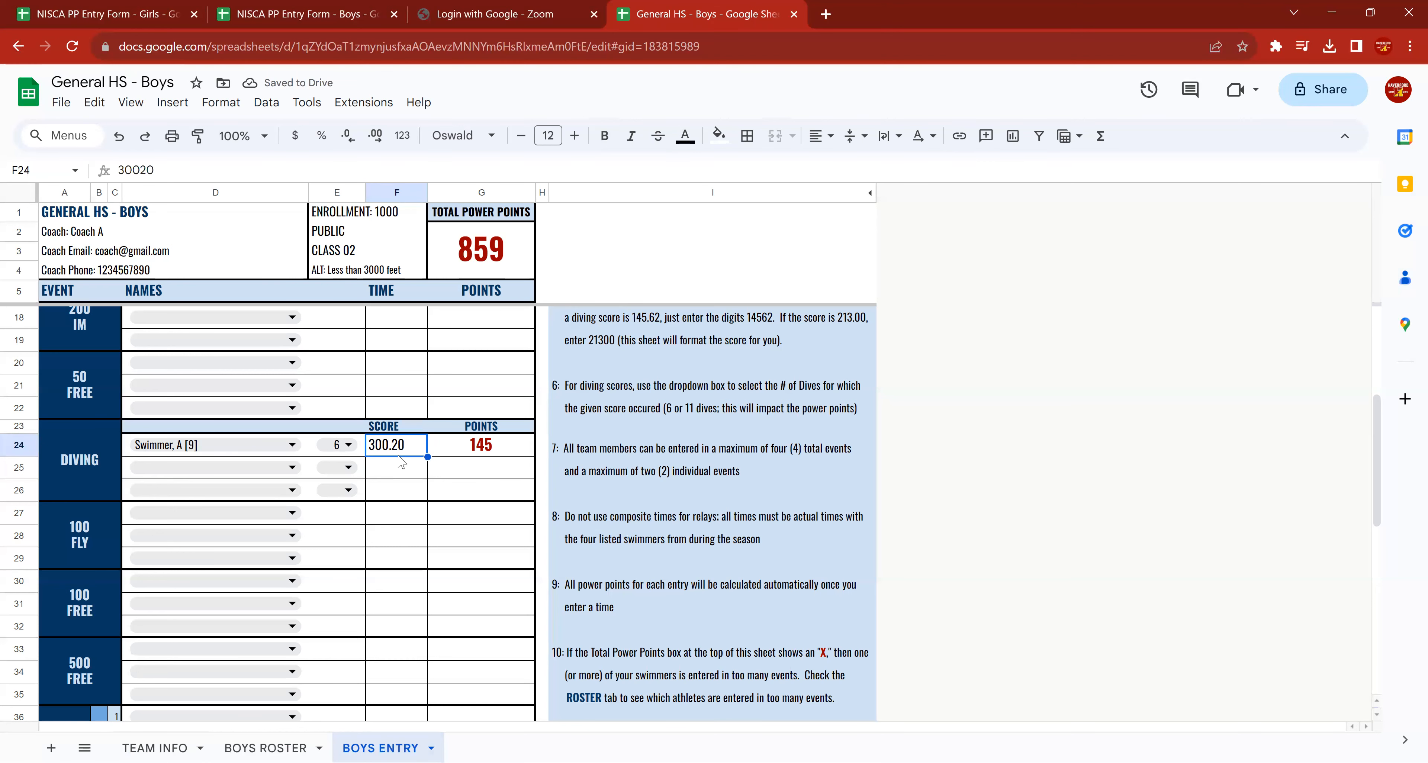
pyautogui.scroll(2, 400, 461)
pyautogui.scroll(2, 401, 460)
pyautogui.click(384, 371)
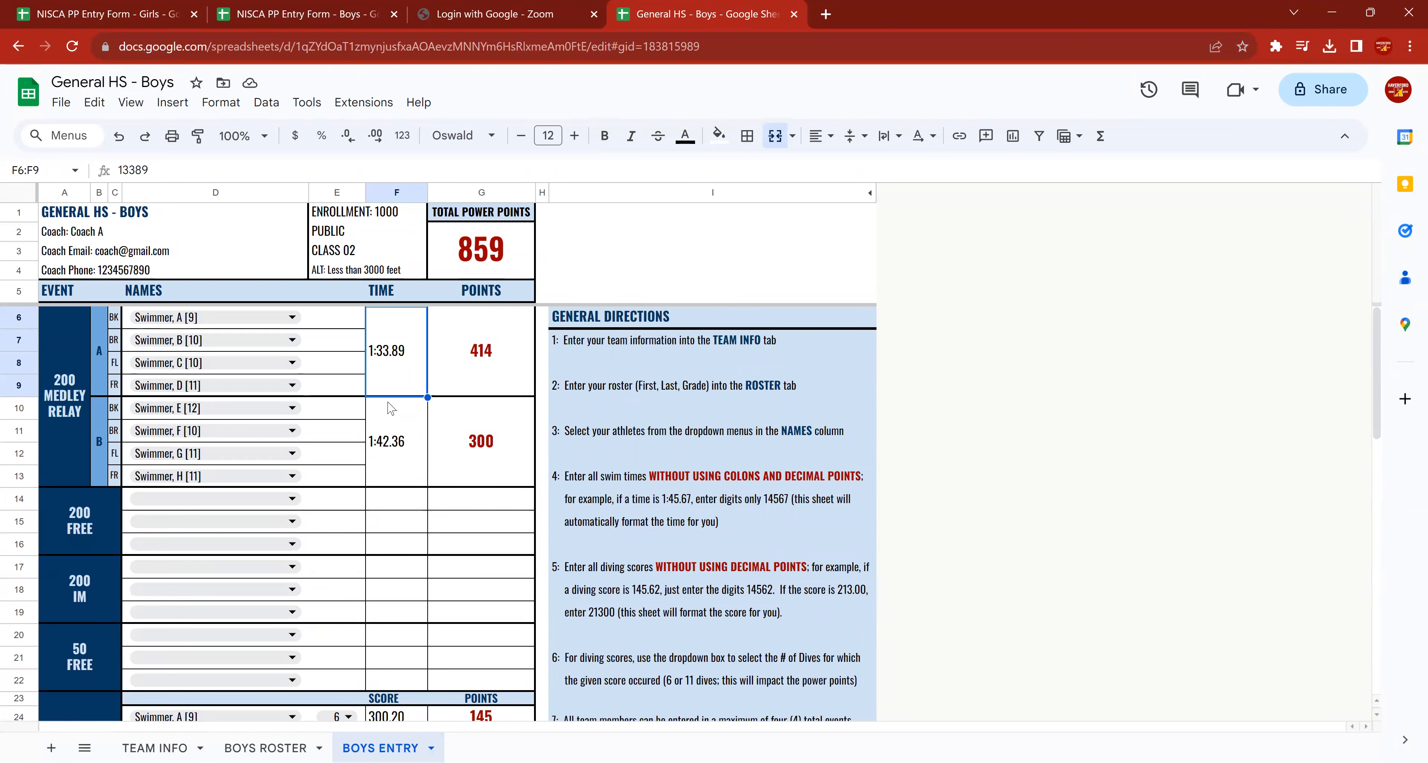
pyautogui.write('13389')
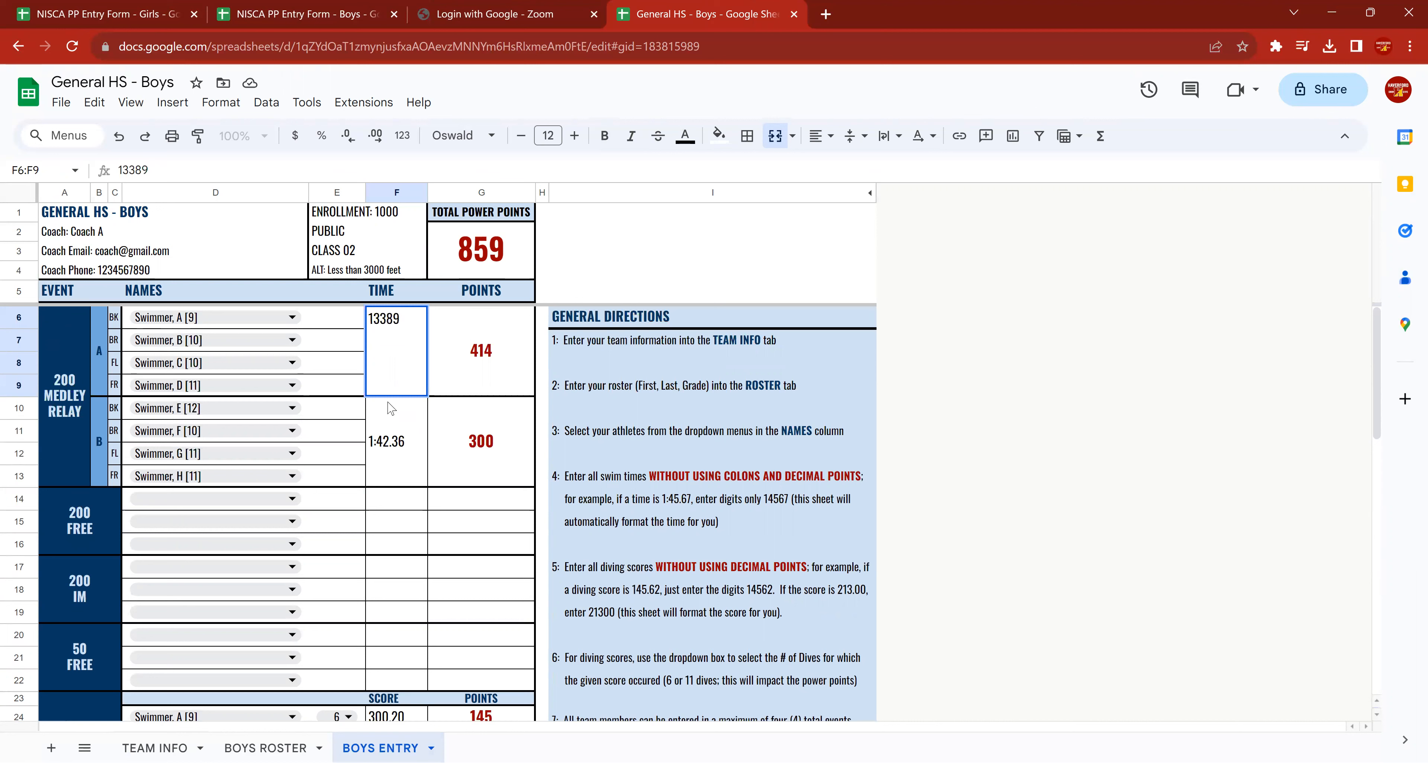
pyautogui.press('Escape')
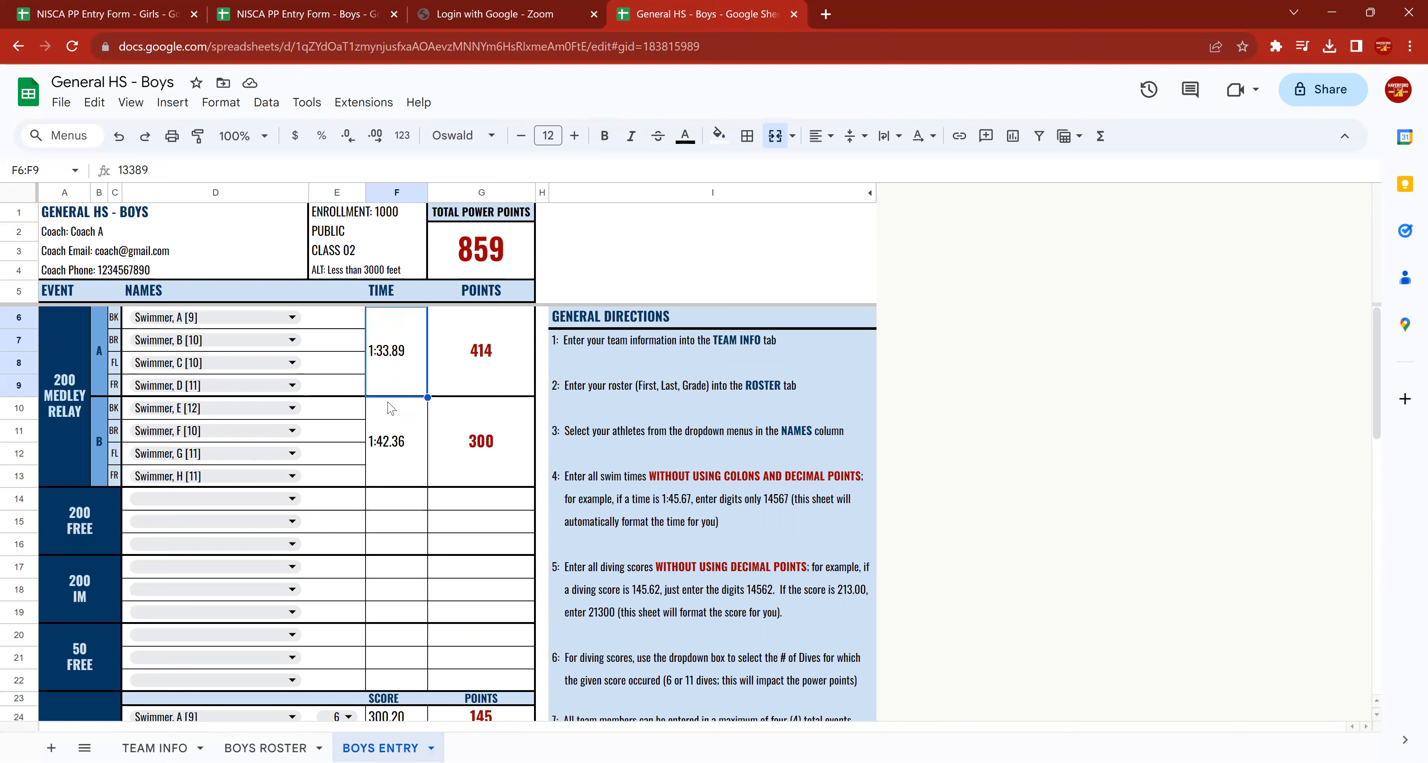
pyautogui.press('Down')
pyautogui.press('Down')
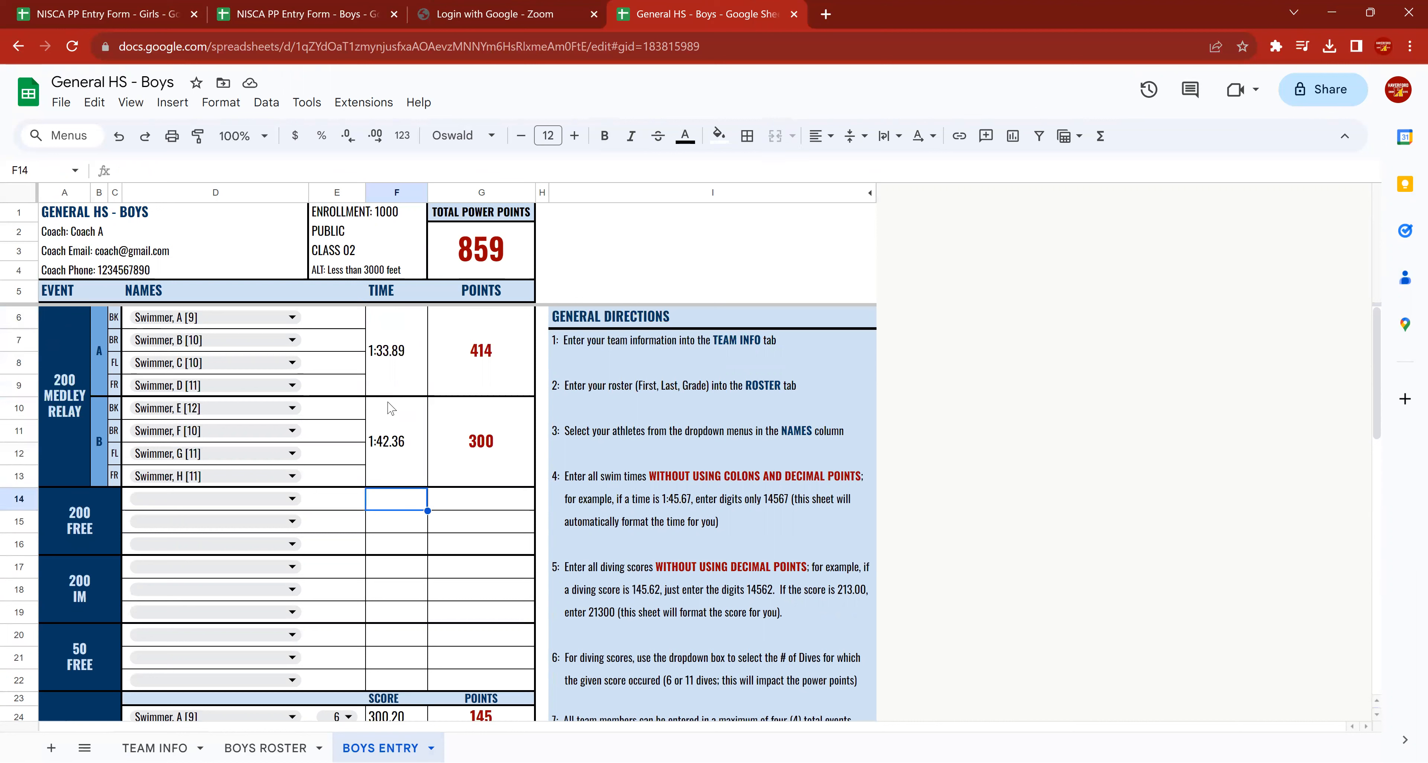
pyautogui.press('Up')
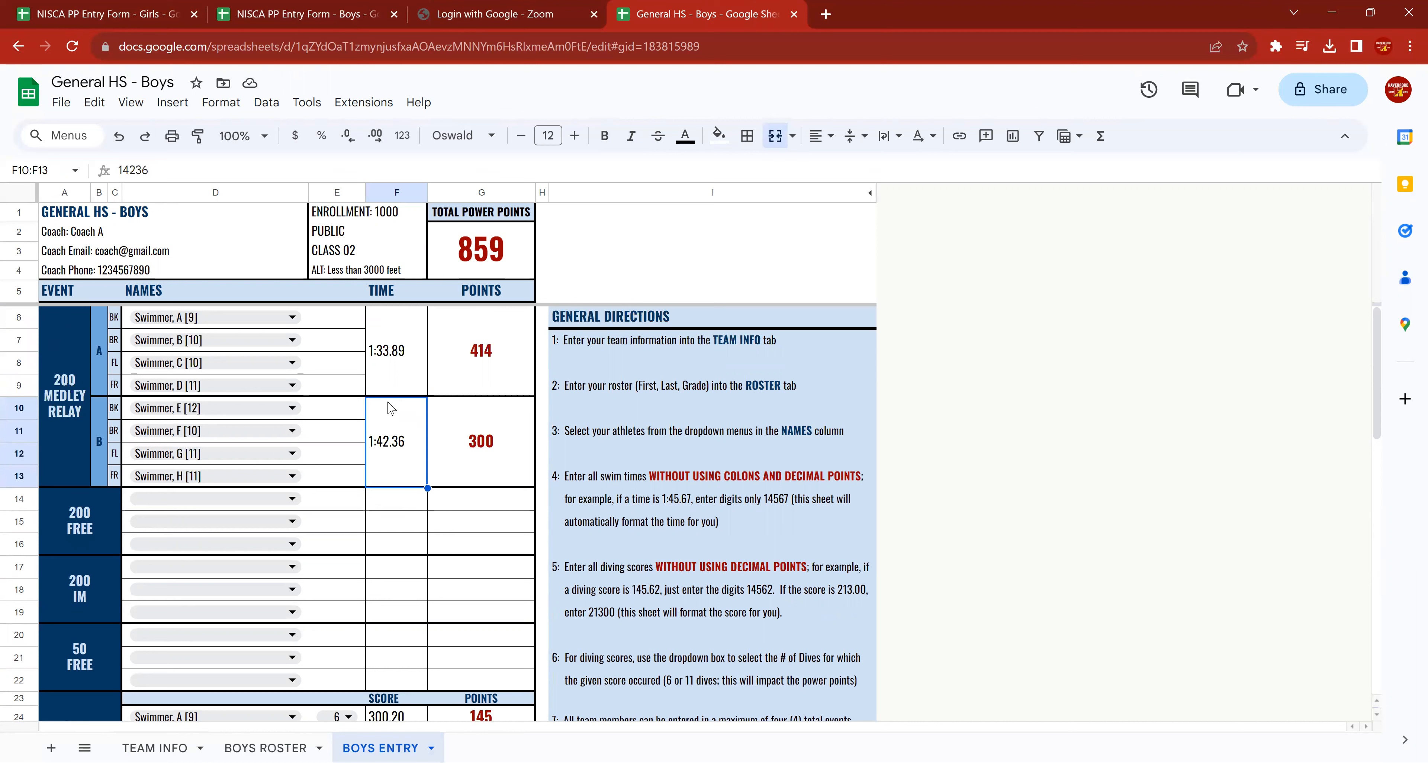
pyautogui.write('1')
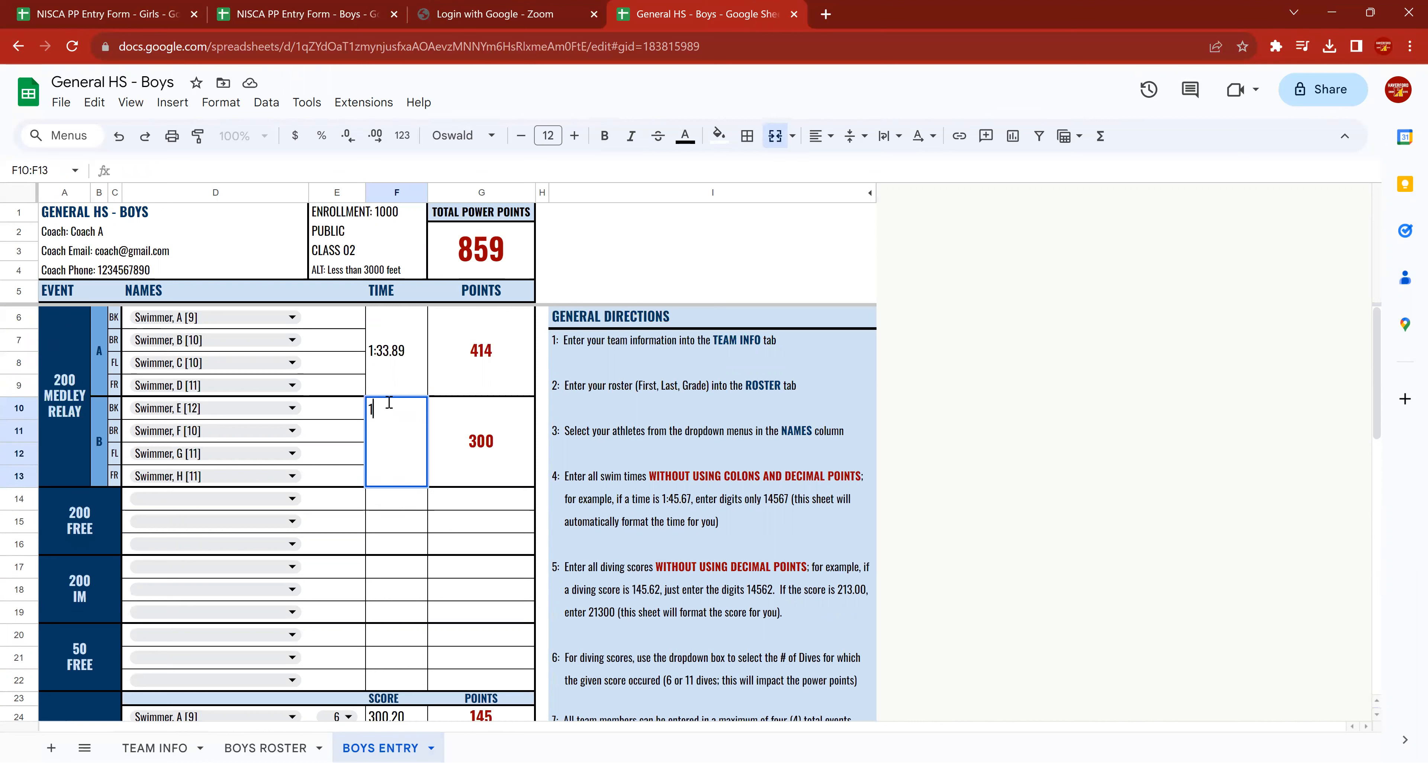
pyautogui.write('42636')
pyautogui.press('Escape')
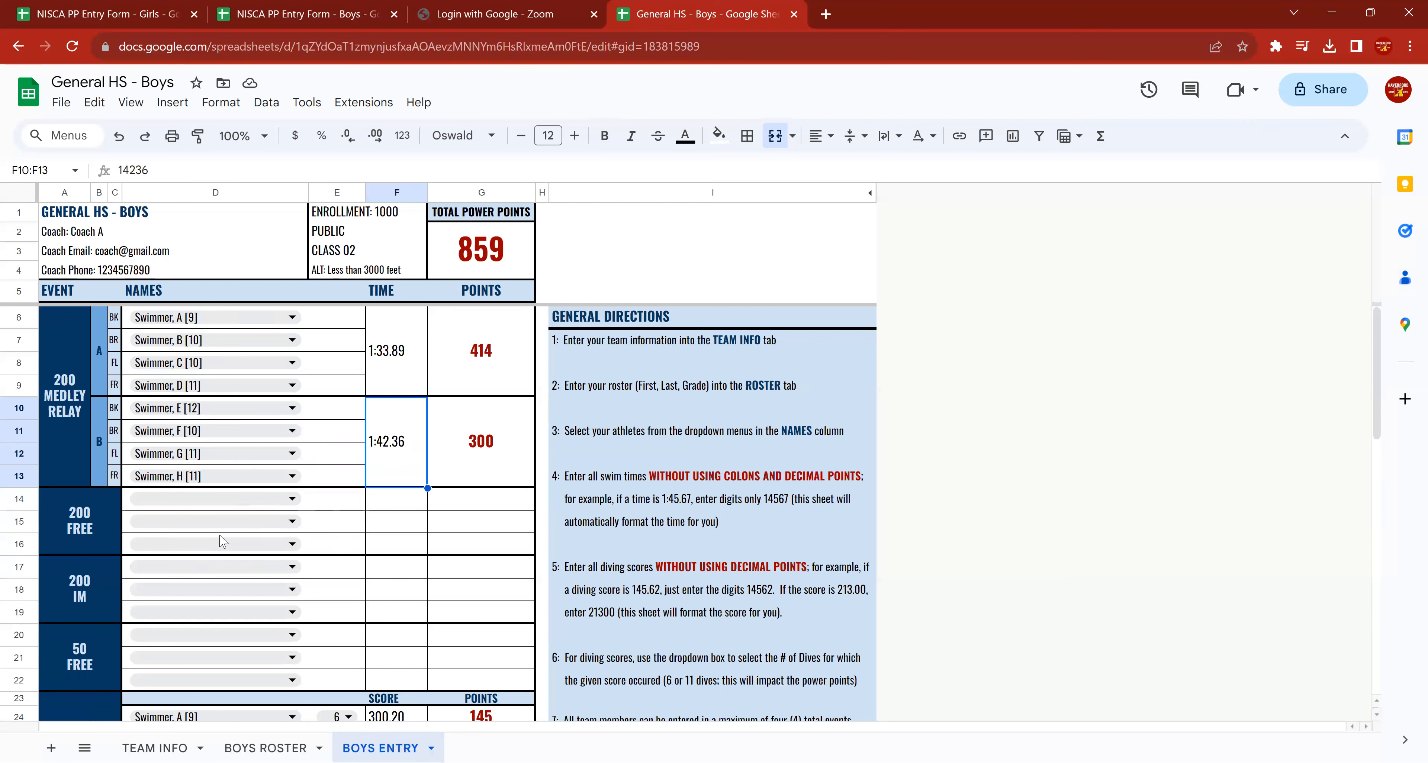
# Assign Swimmer A to the first 100 free entry and enter 5023 as the time.
pyautogui.scroll(-1, 246, 569)
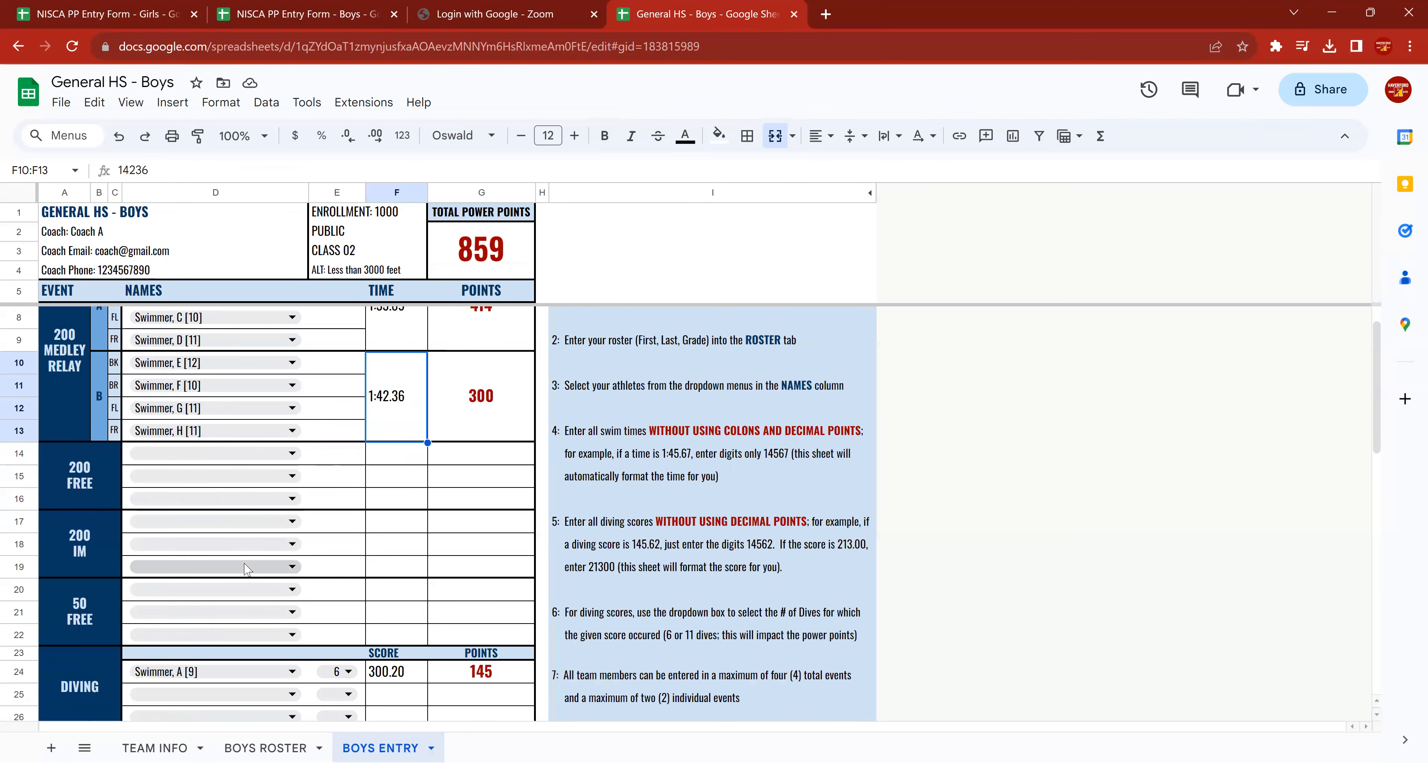
pyautogui.scroll(1, 200, 377)
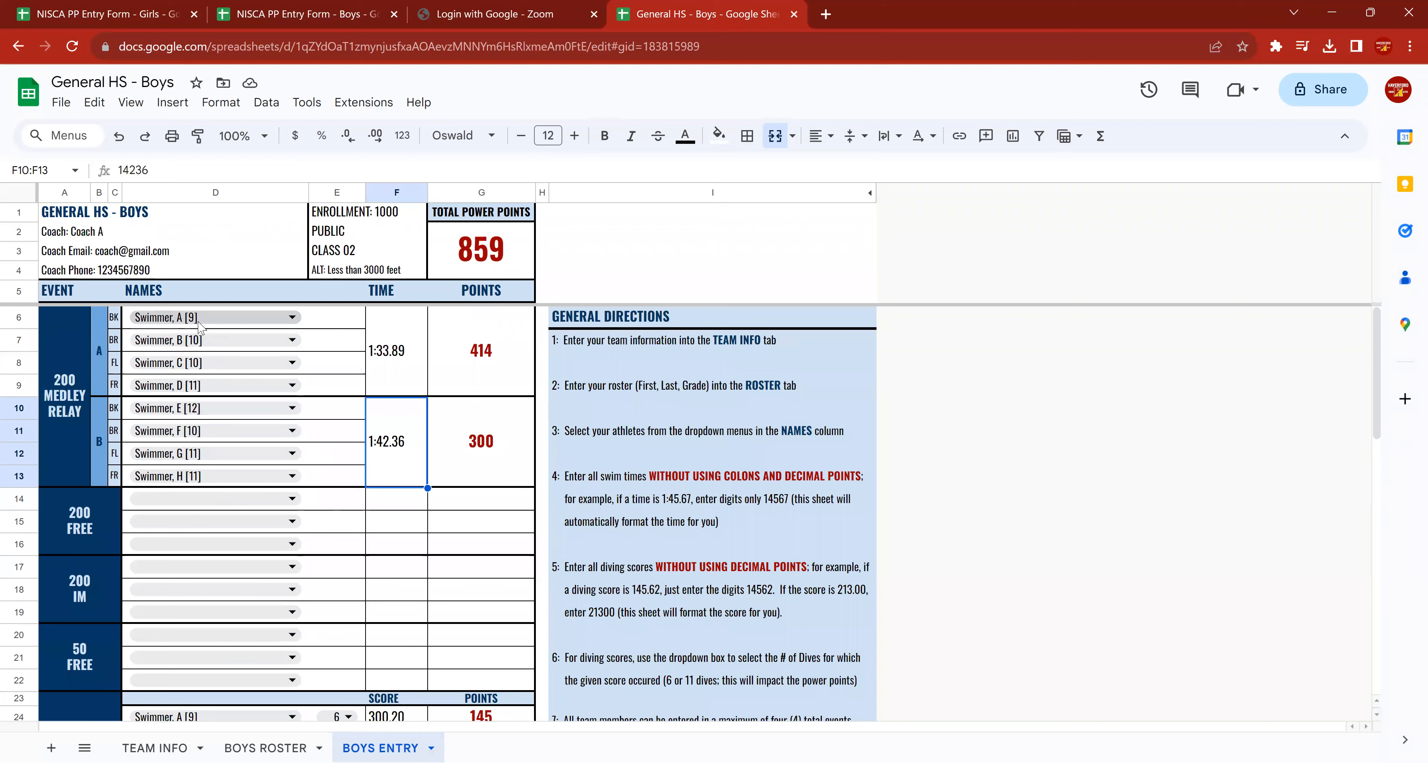
pyautogui.scroll(-3, 220, 541)
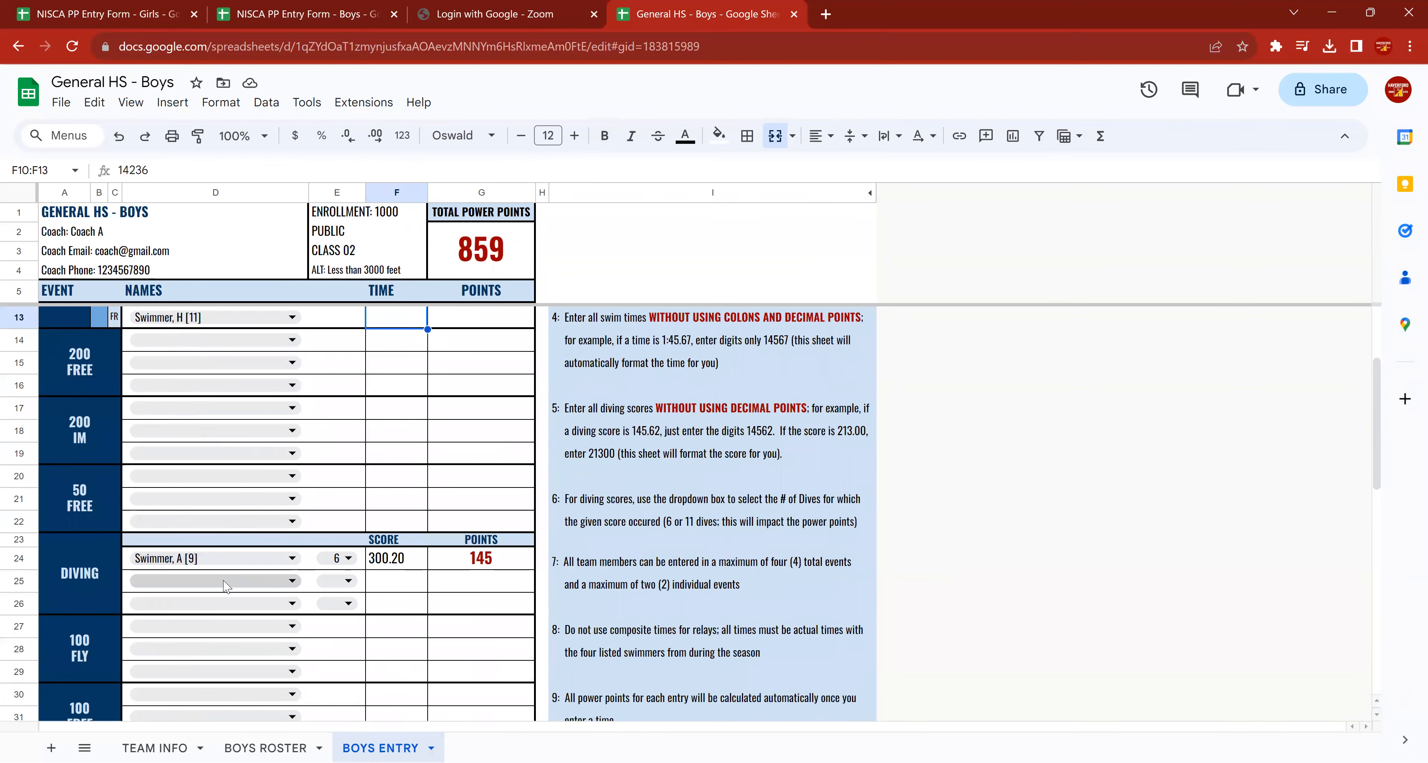
pyautogui.scroll(-4, 233, 574)
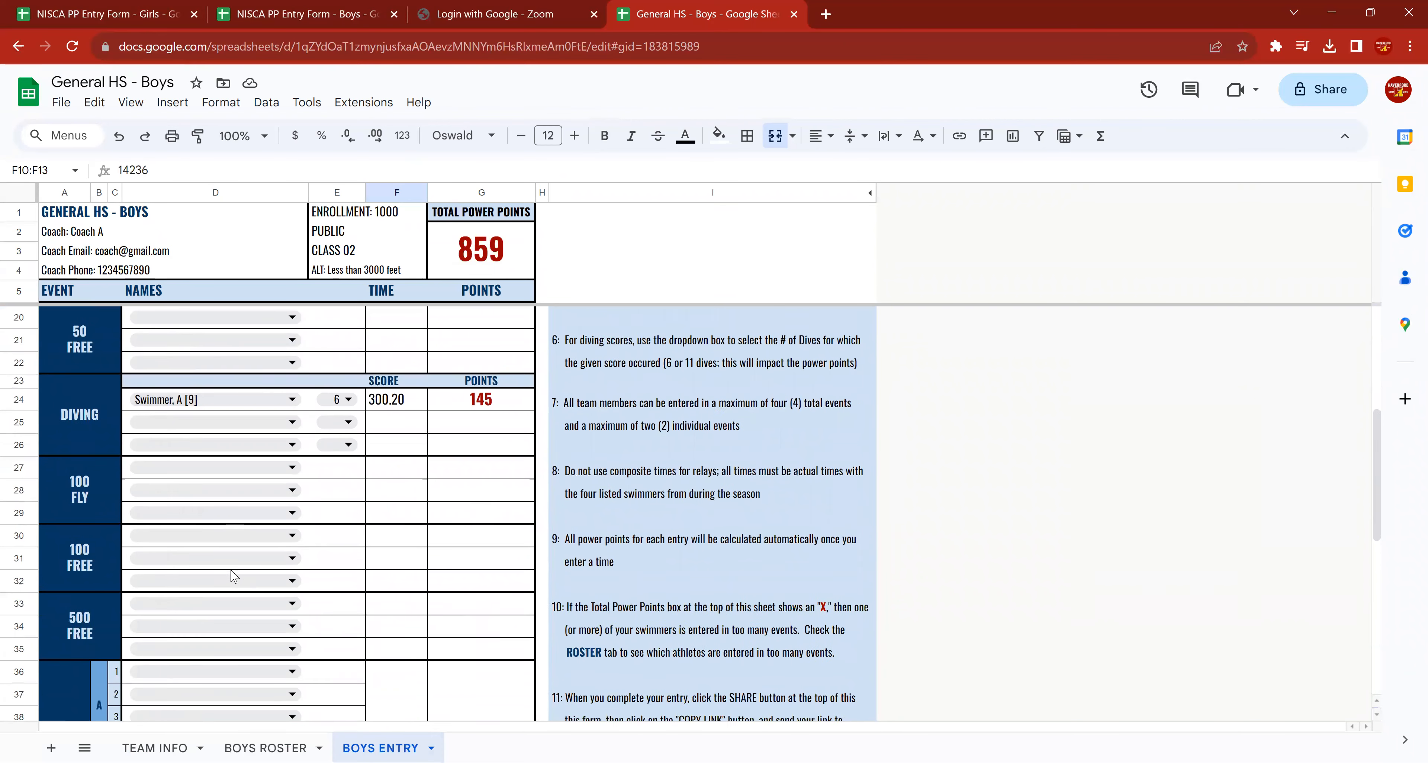
pyautogui.click(267, 471)
pyautogui.click(182, 499)
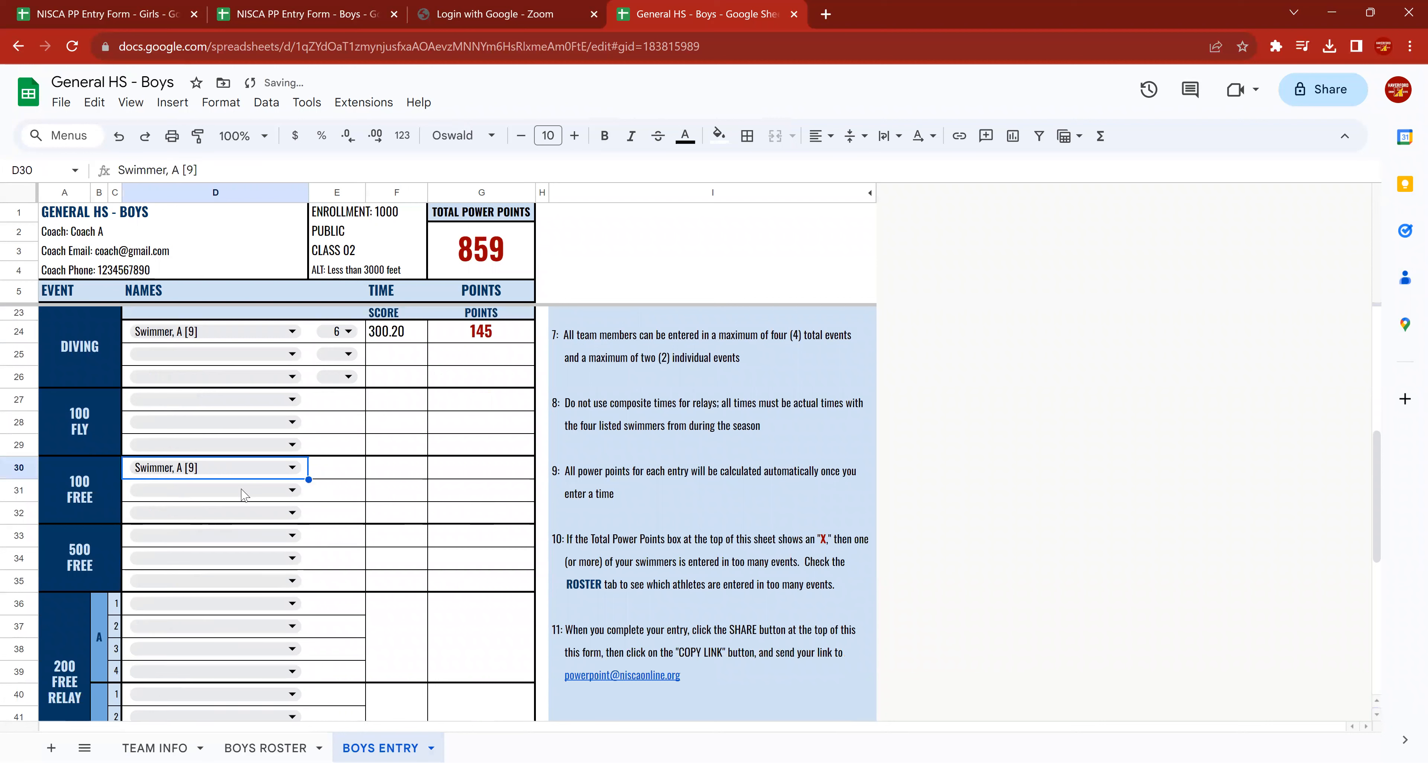
pyautogui.click(386, 474)
pyautogui.write('50')
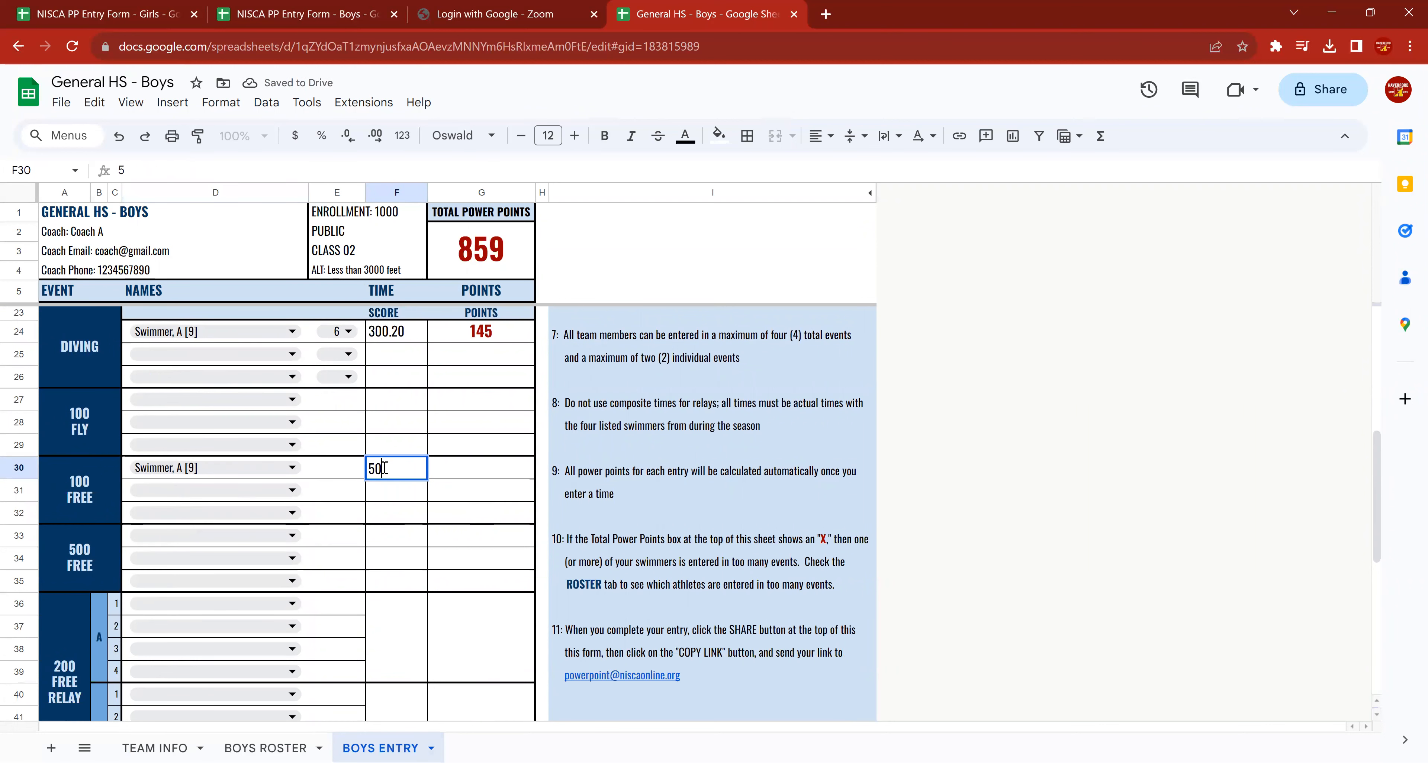
pyautogui.write('.23')
pyautogui.press('Return')
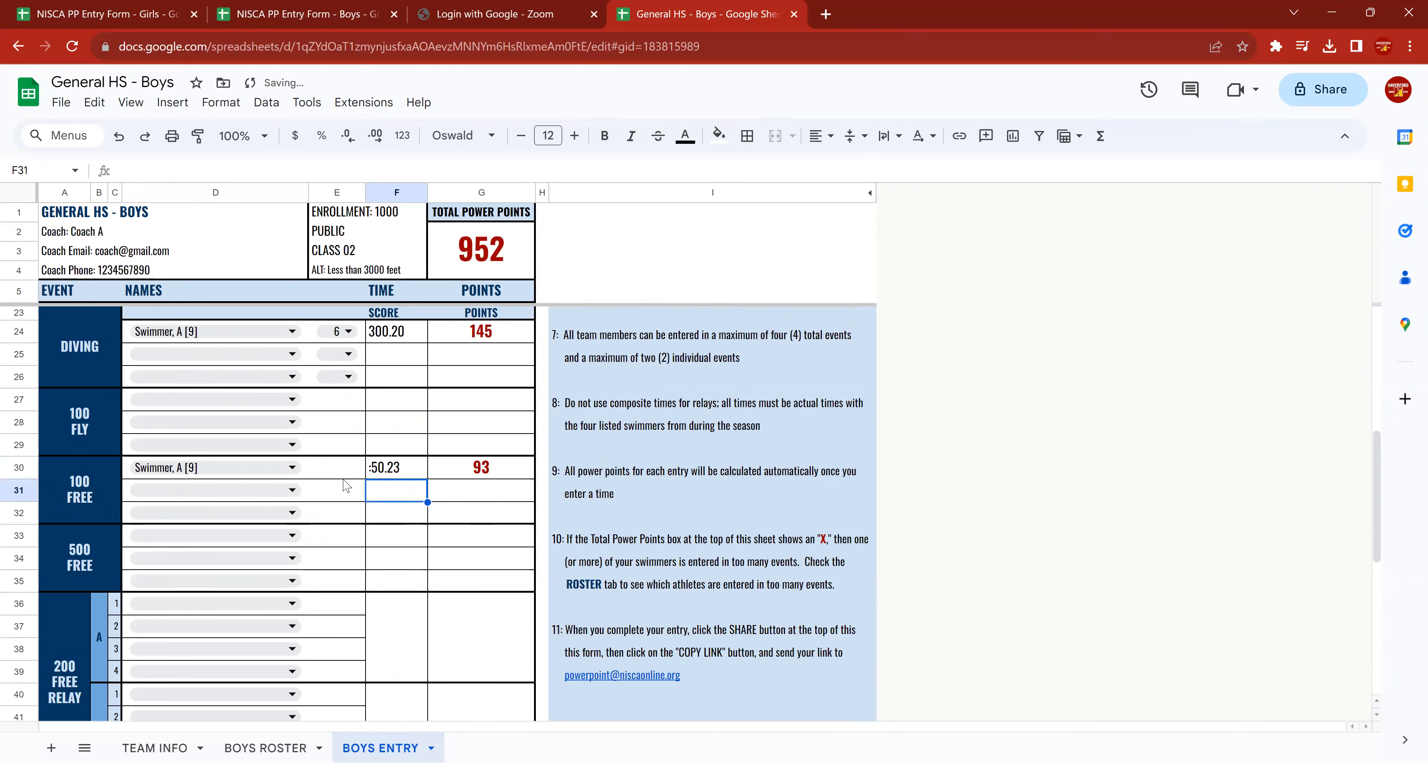
# Assign Swimmer A to the first 100 back entry as a third individual event.
pyautogui.scroll(-3, 255, 499)
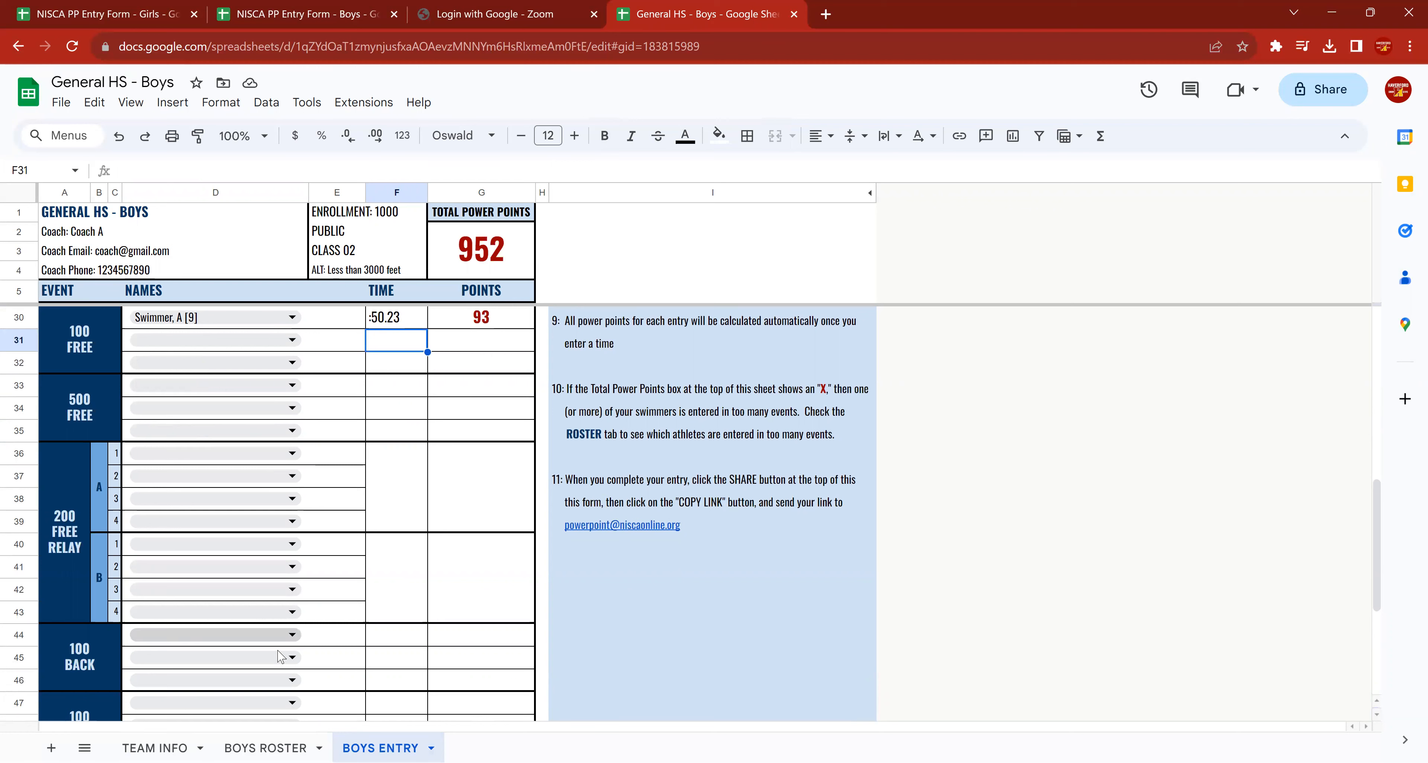
pyautogui.click(292, 636)
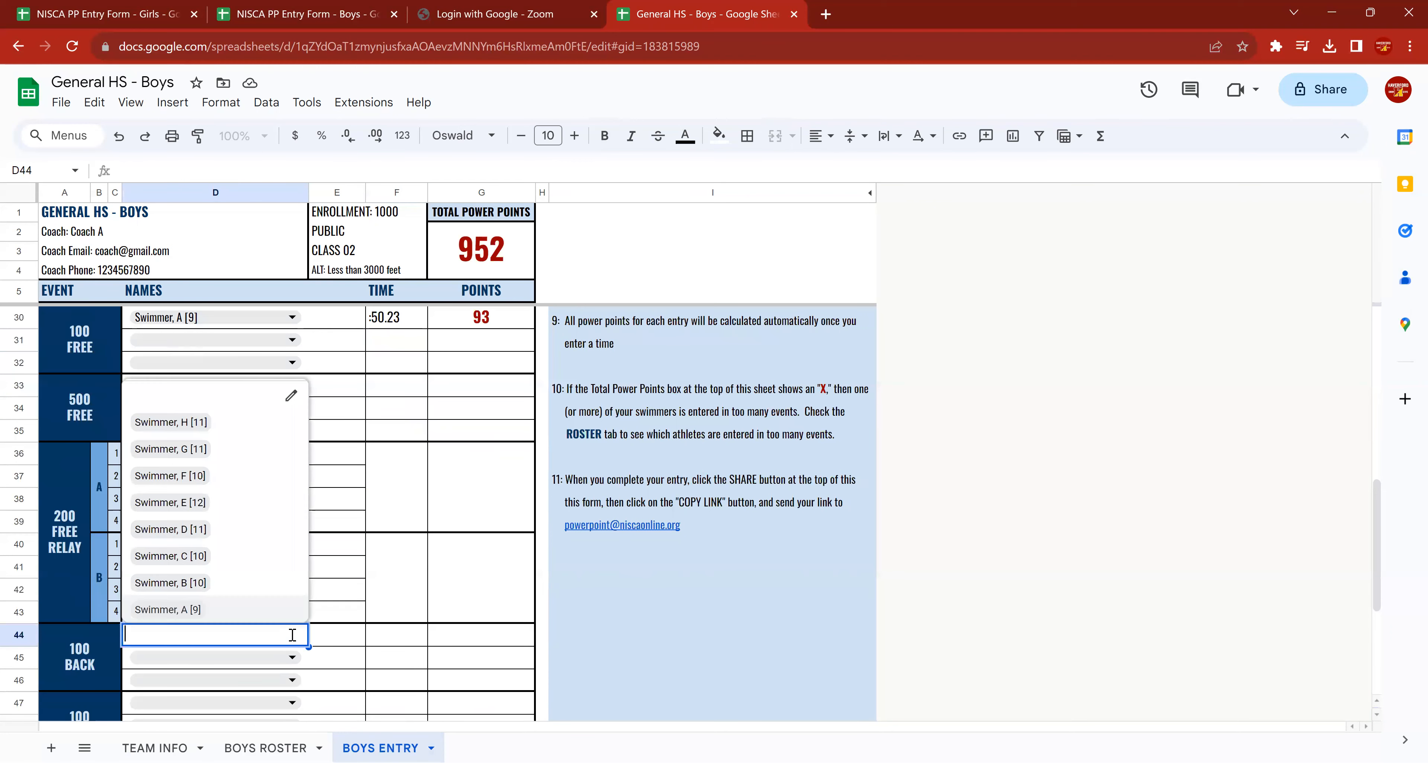
pyautogui.click(180, 612)
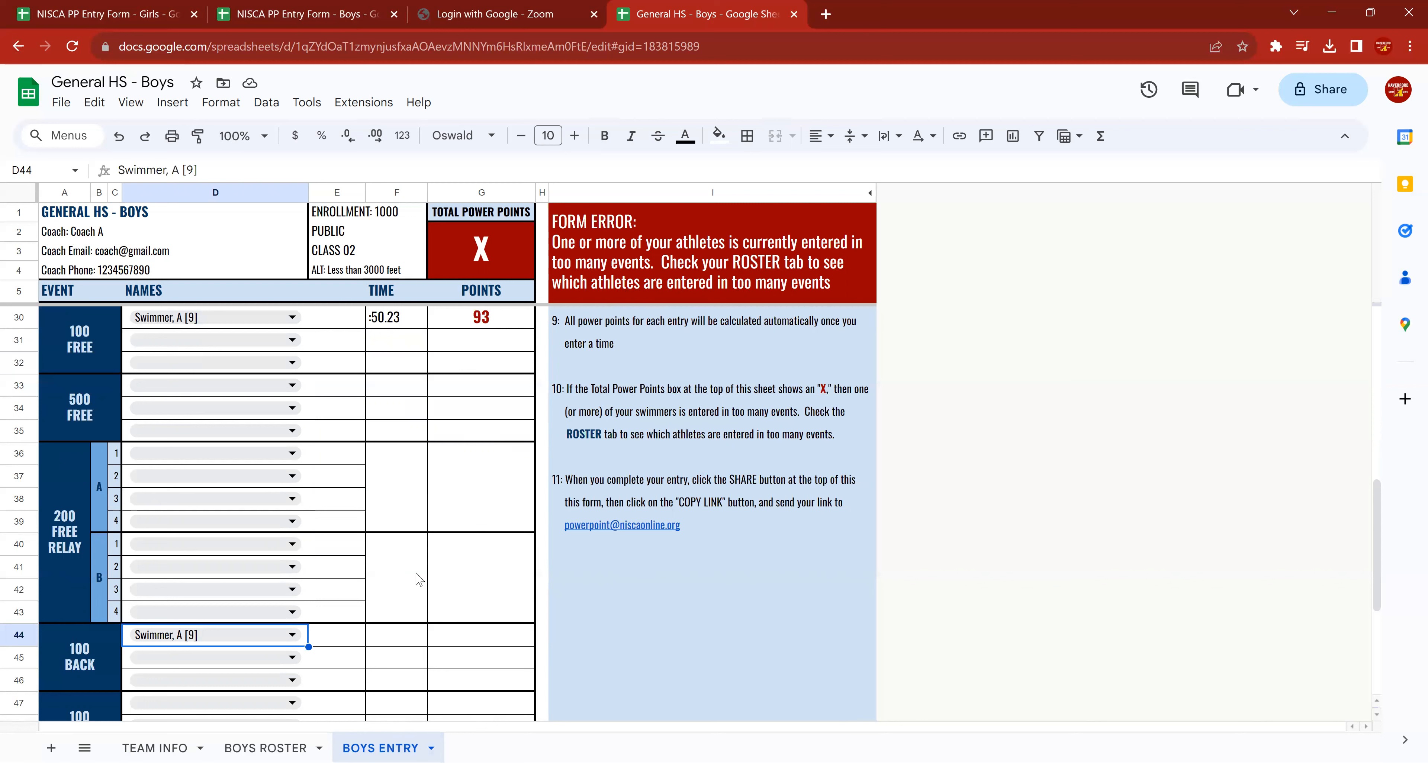
# Check the event counts and entry warnings on the BOYS ROSTER sheet, and return to the BOYS ENTRY sheet.
pyautogui.click(267, 749)
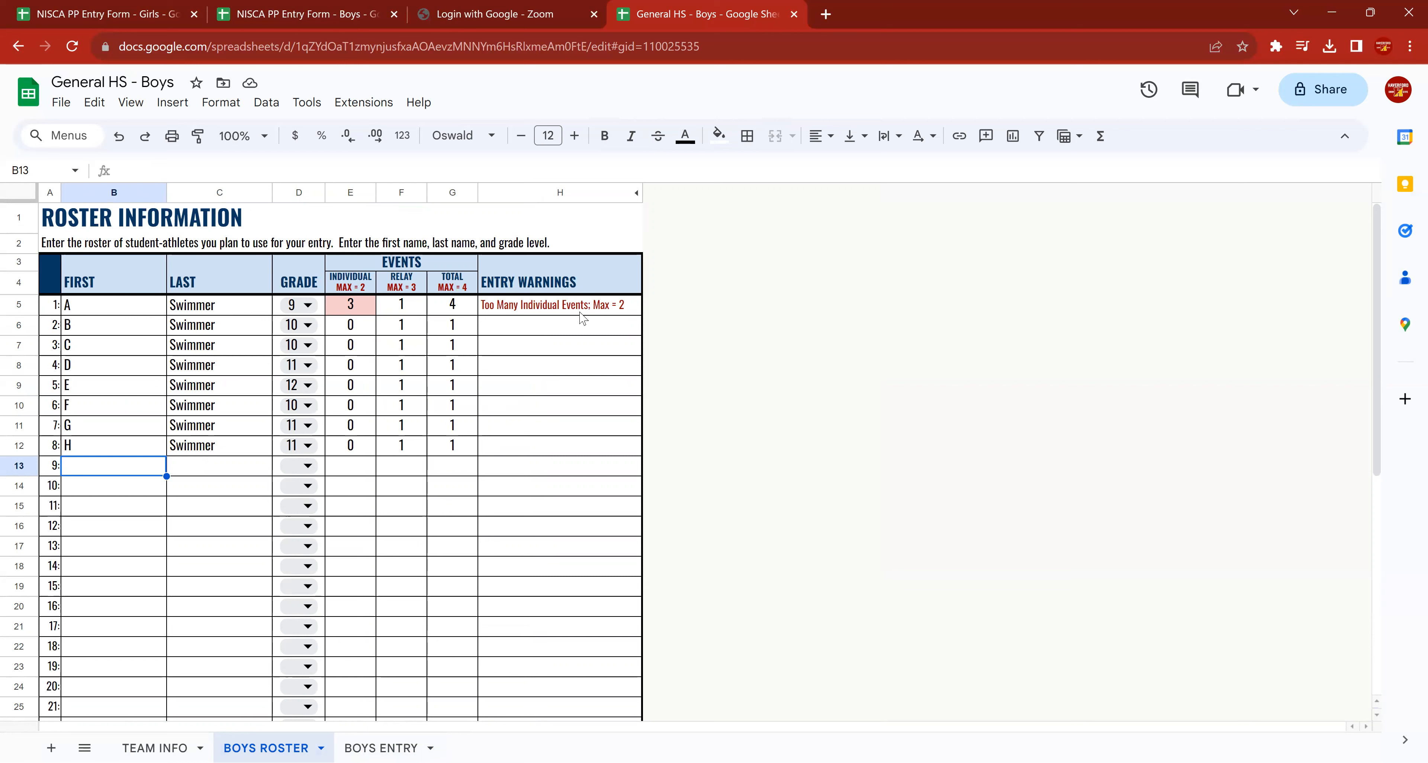
pyautogui.click(381, 748)
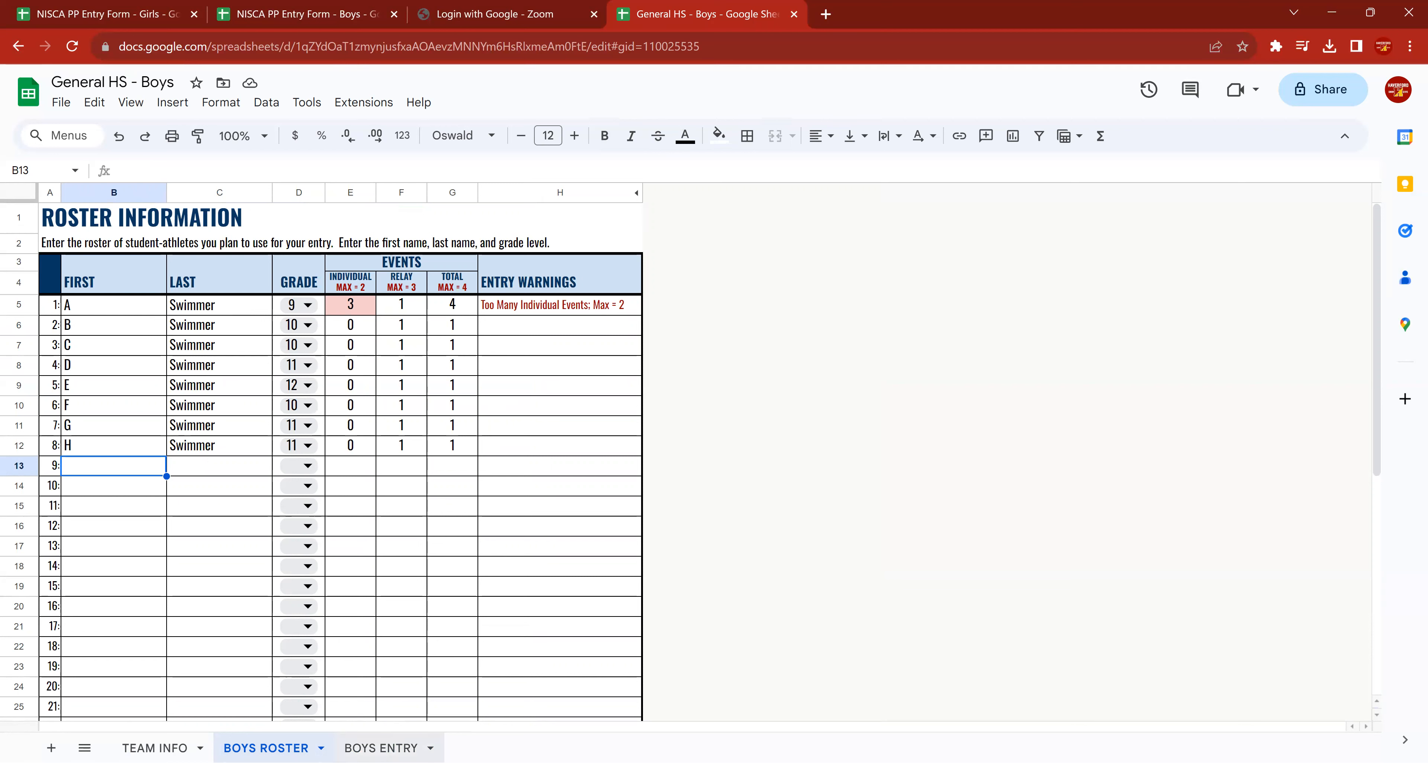
# Replace Swimmer A with Swimmer G in the first 100 back entry, and recheck the event counts on the BOYS ROSTER sheet.
pyautogui.scroll(-5, 255, 542)
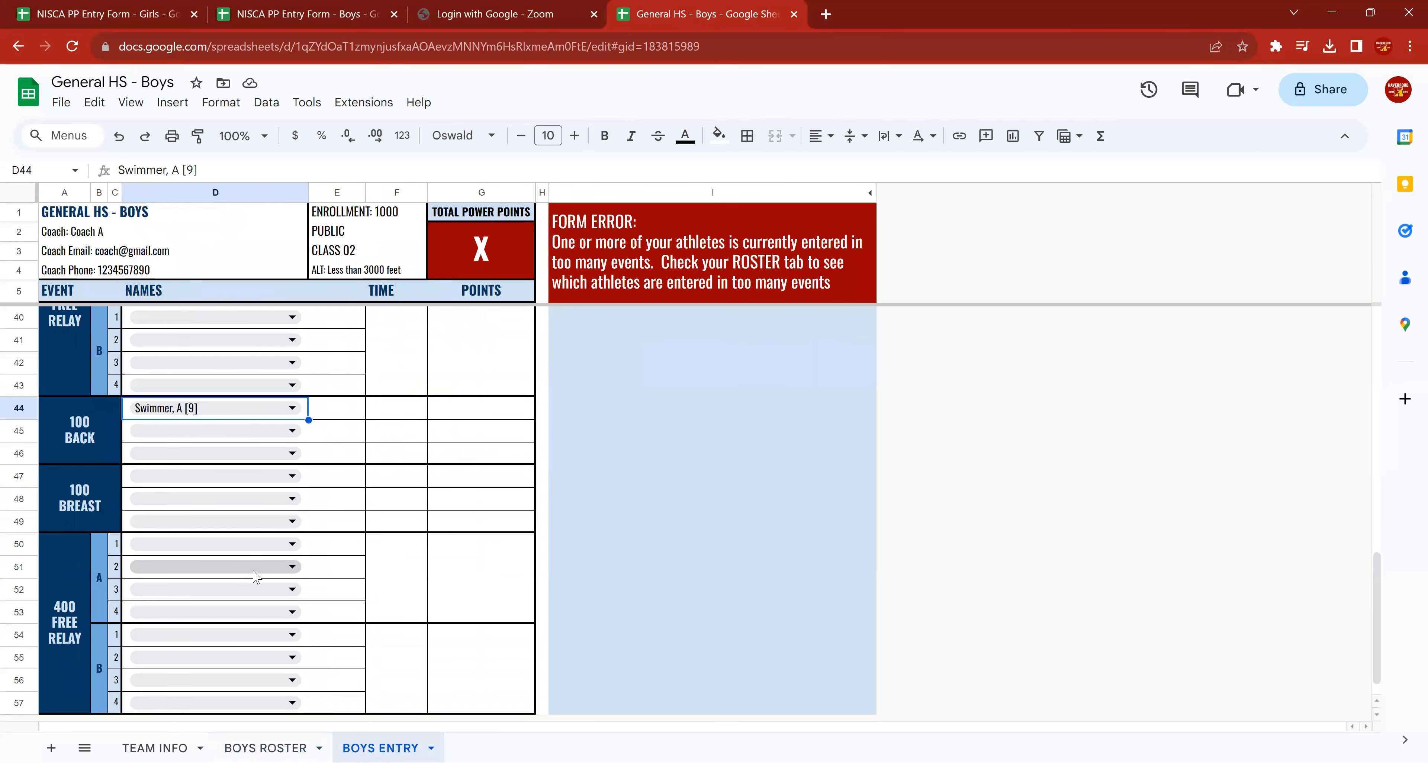
pyautogui.scroll(2, 255, 542)
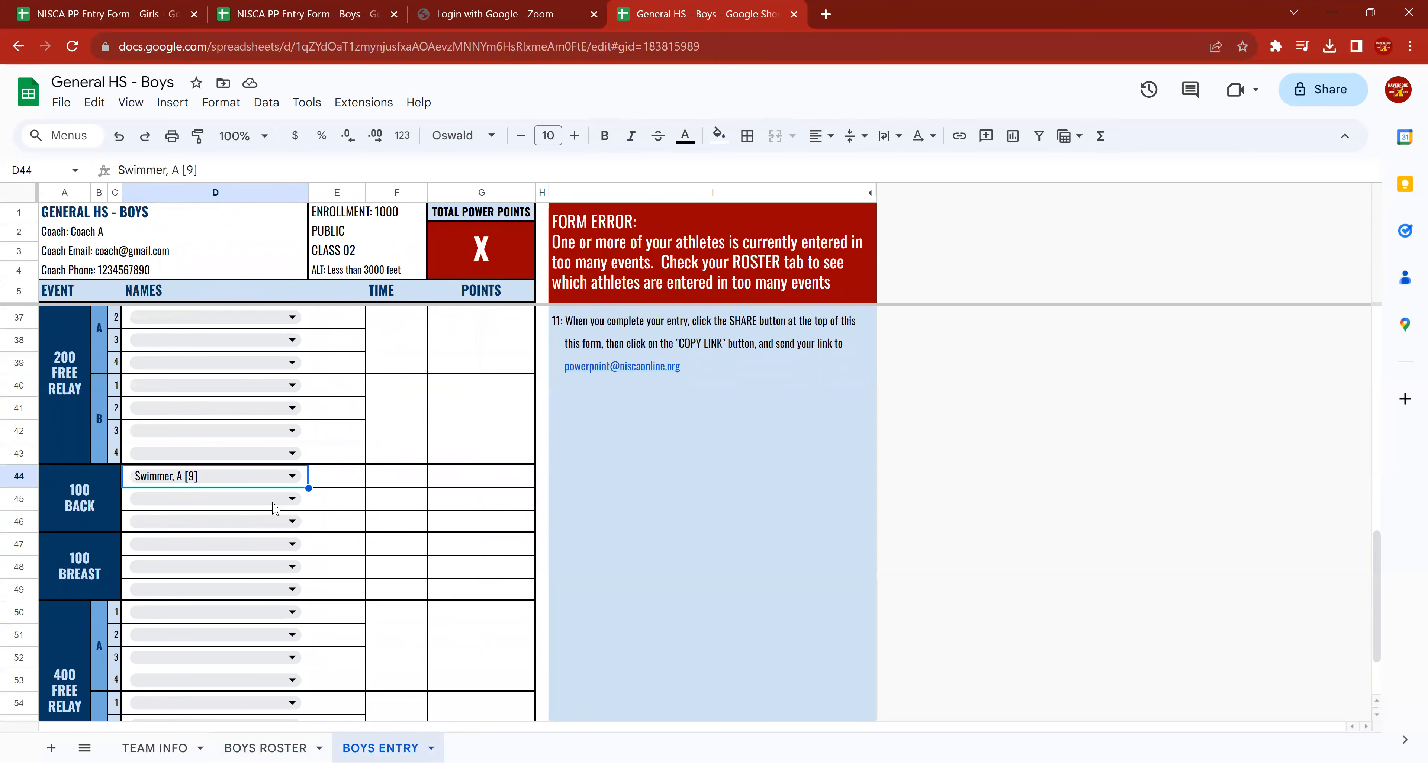
pyautogui.click(293, 477)
pyautogui.click(209, 666)
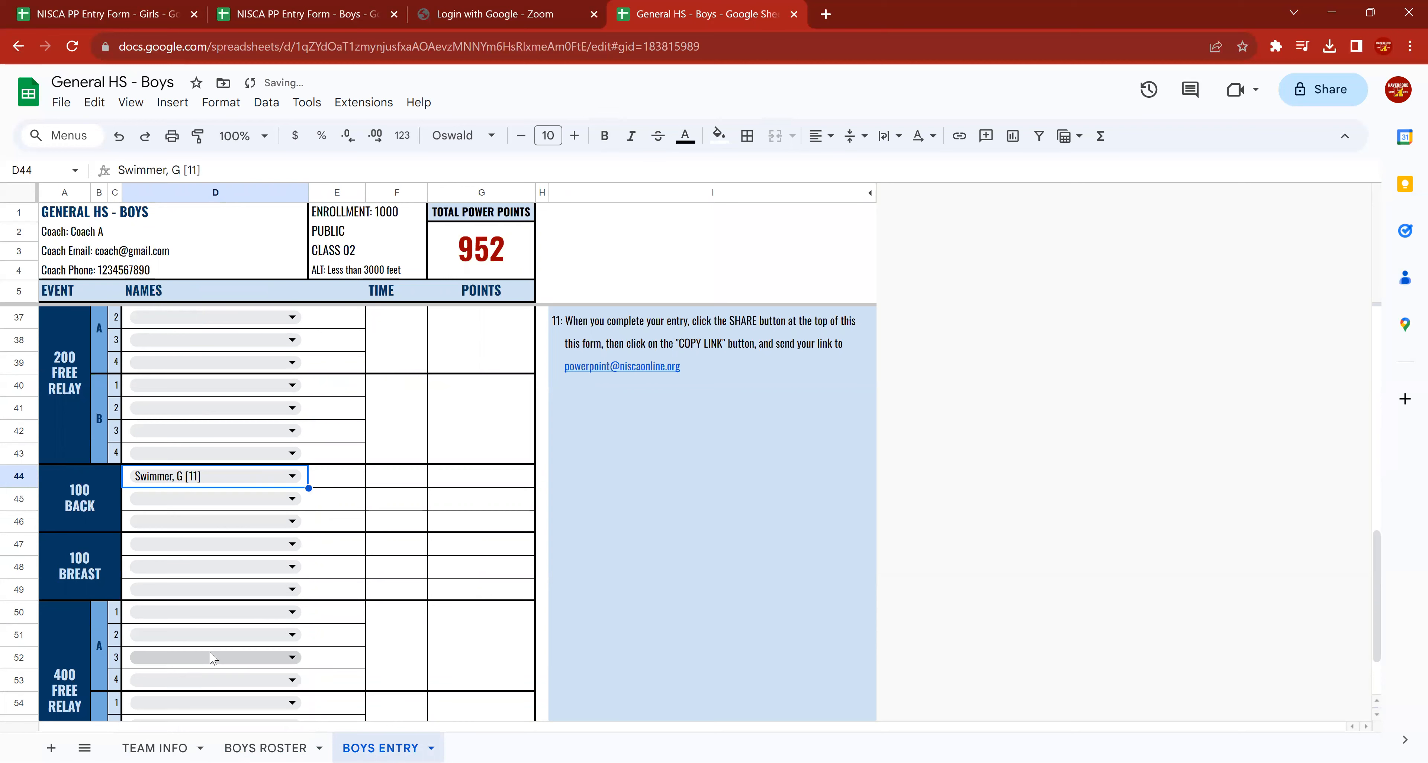
pyautogui.scroll(2, 312, 510)
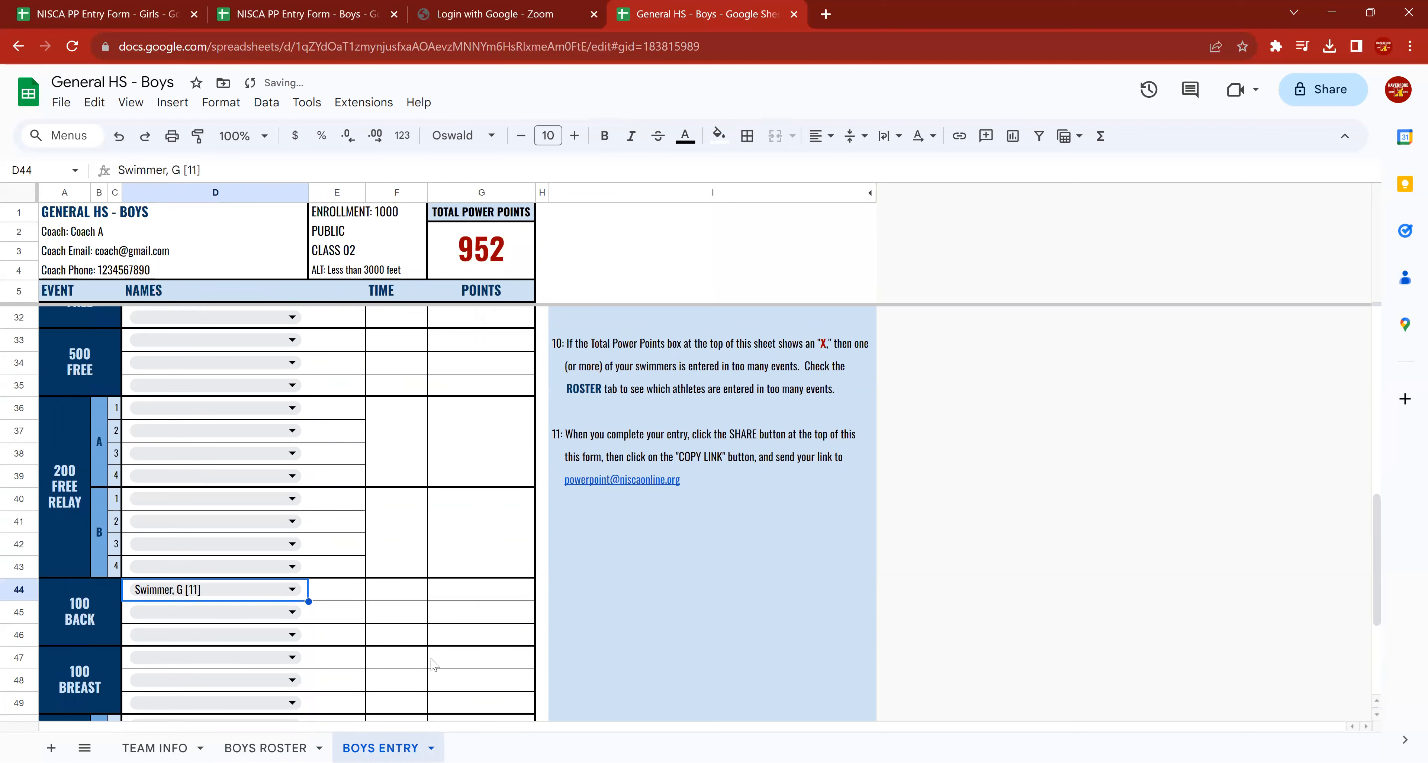
pyautogui.click(265, 749)
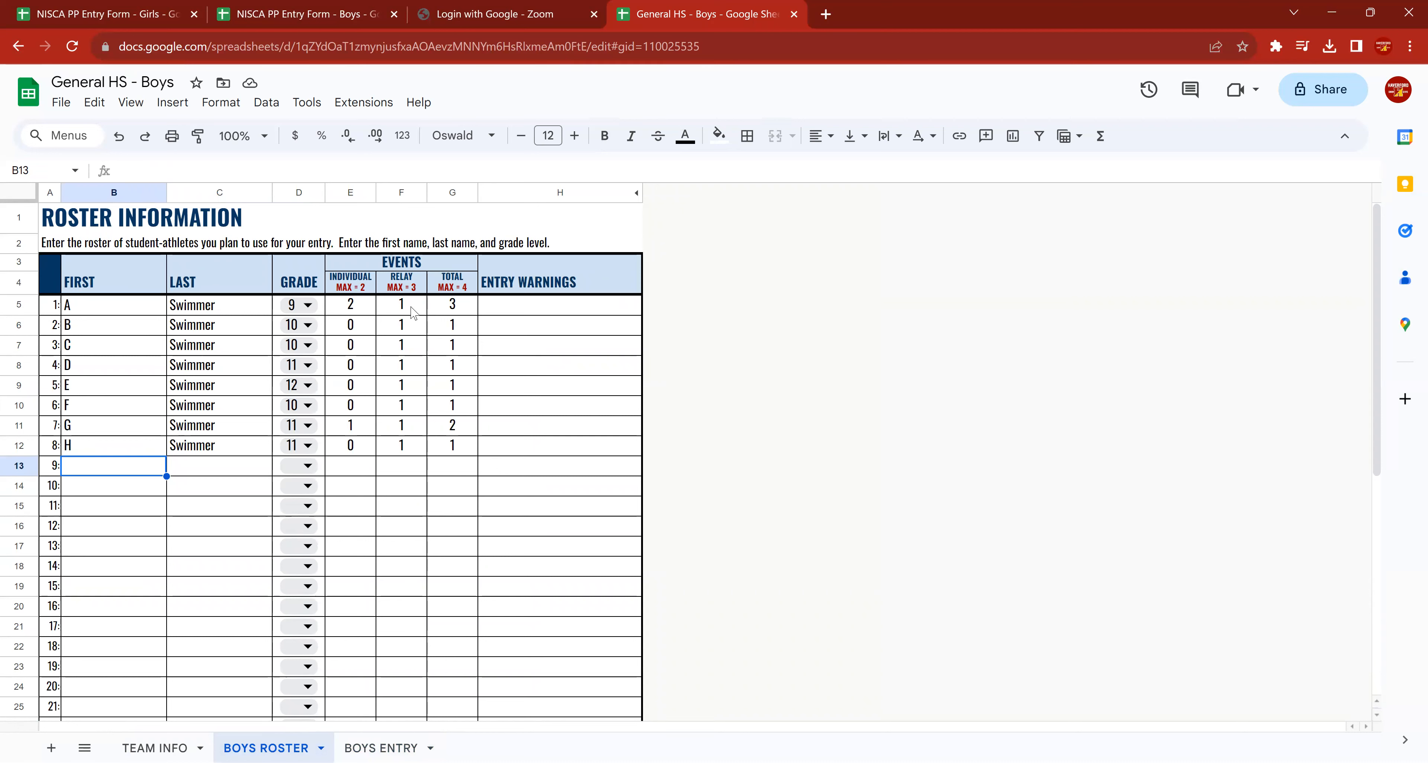
pyautogui.click(383, 746)
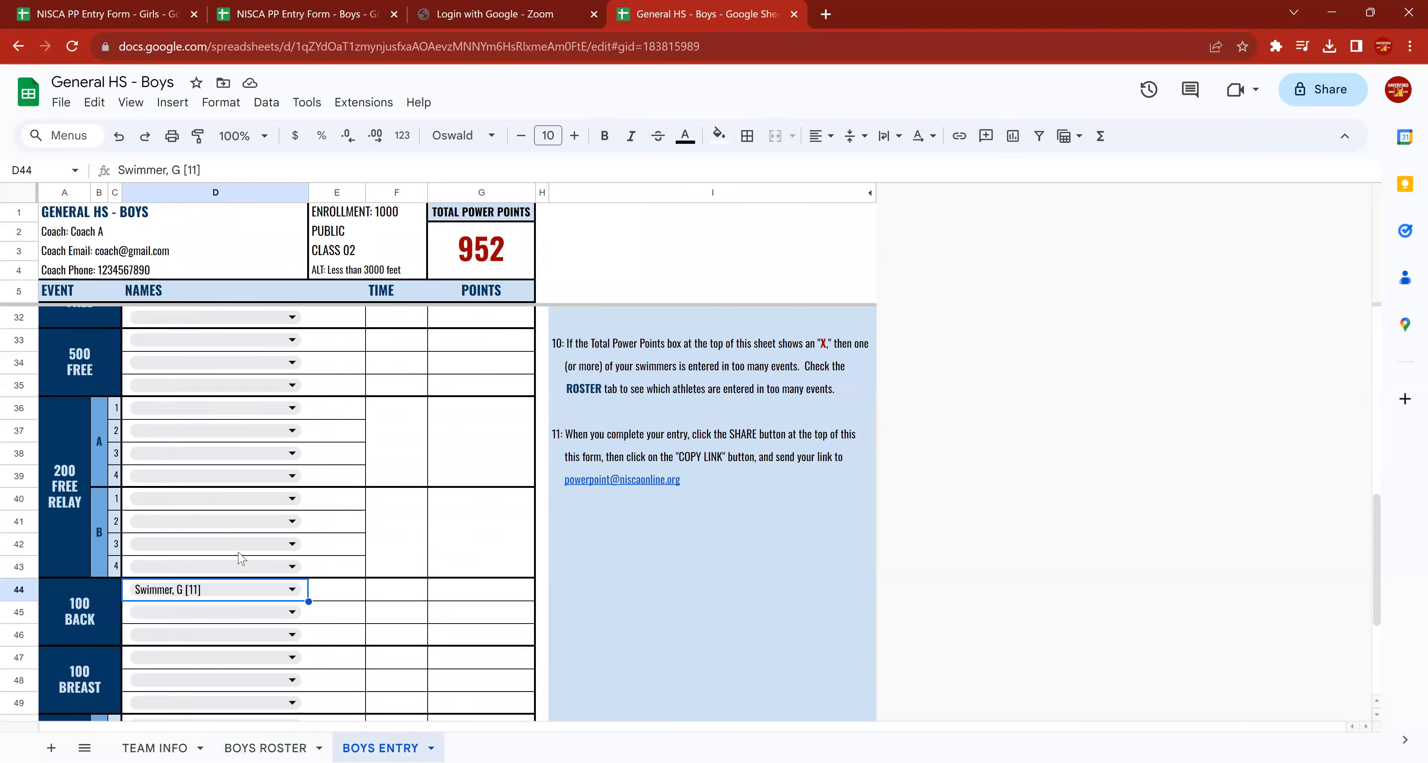
# Assign Swimmer A to the first leg of the 200 free relay A team, and check the event counts on the BOYS ROSTER sheet.
pyautogui.click(266, 409)
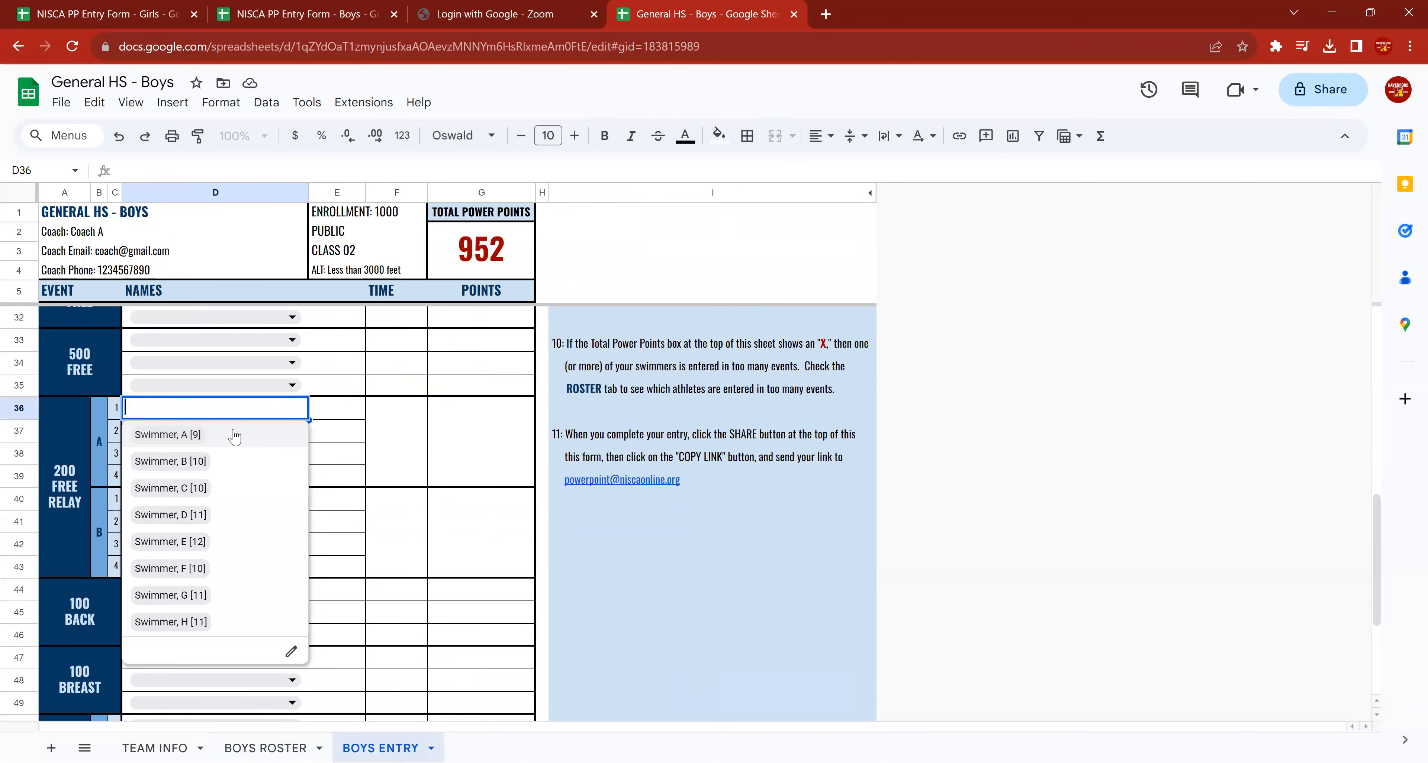
pyautogui.click(238, 438)
pyautogui.click(266, 748)
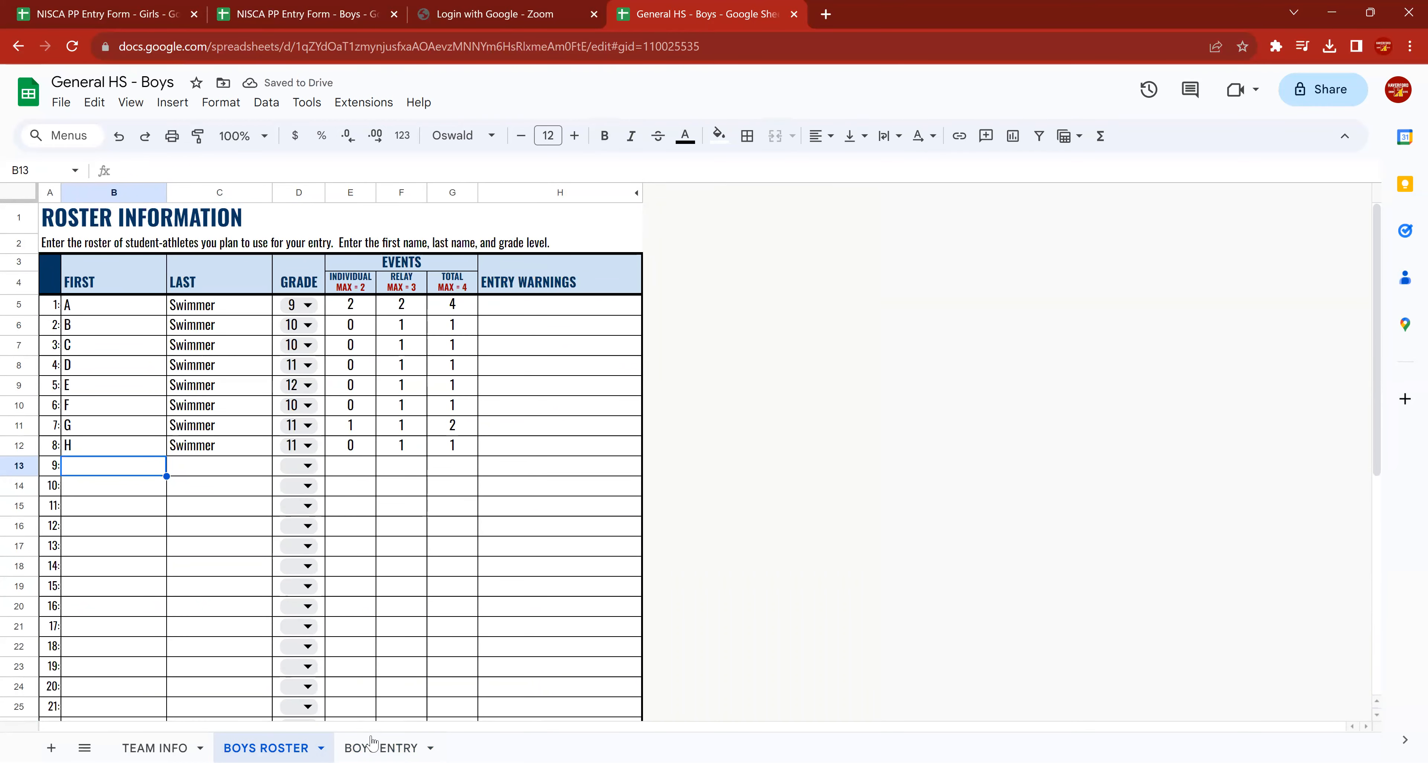
pyautogui.click(379, 748)
# Review the entries and power points on the BOYS ENTRY sheet, and read the general directions on submitting the finished form.
pyautogui.scroll(4, 471, 279)
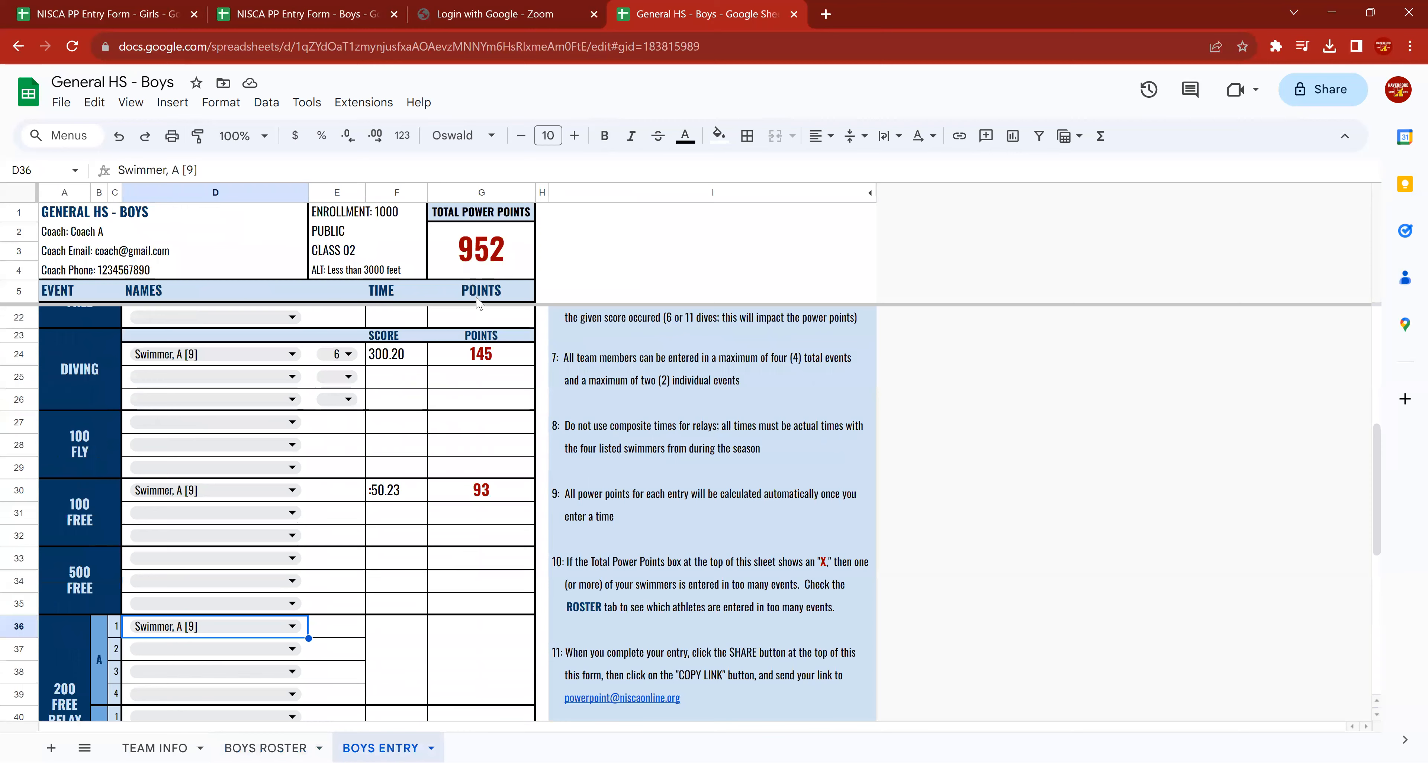
pyautogui.scroll(4, 470, 279)
pyautogui.scroll(-3, 212, 493)
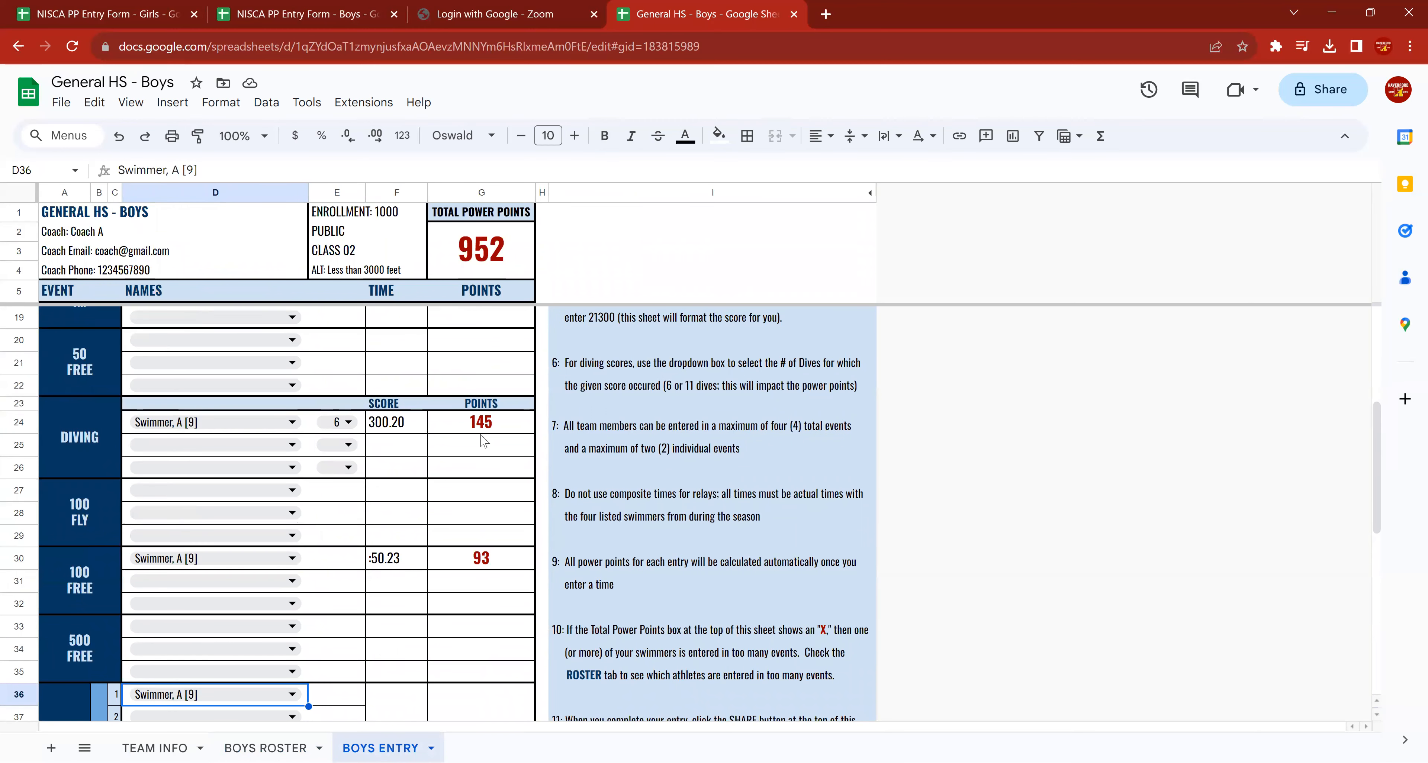
pyautogui.scroll(4, 472, 551)
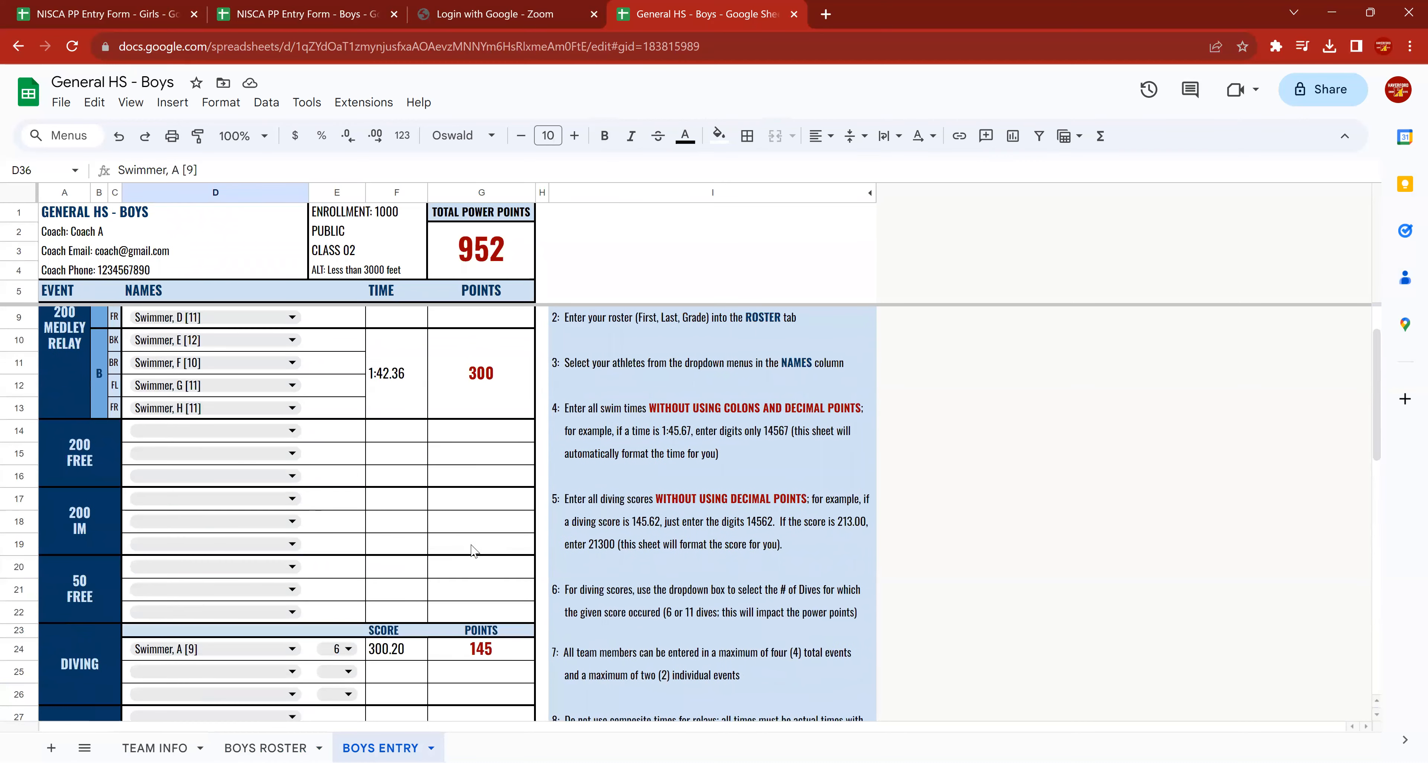
pyautogui.scroll(1, 472, 551)
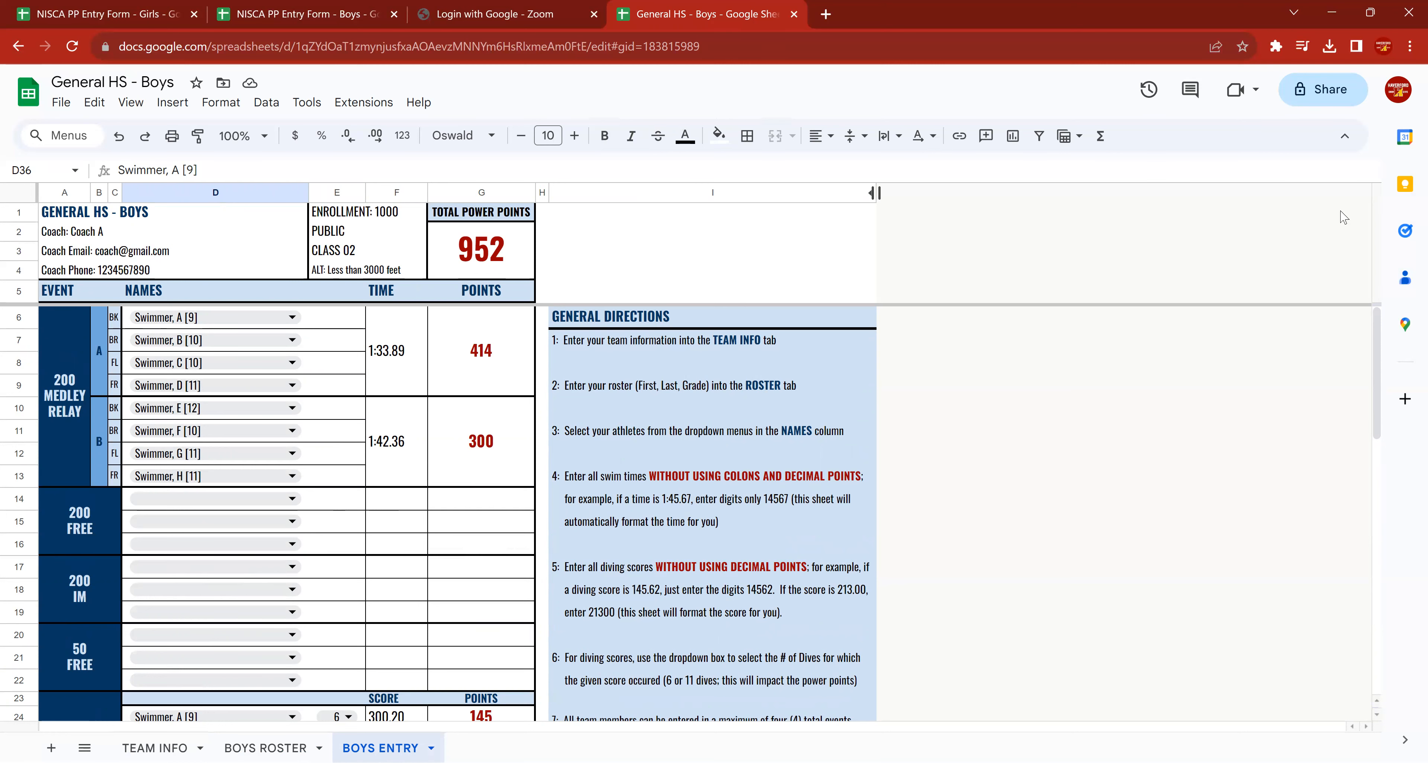
pyautogui.scroll(-2, 281, 513)
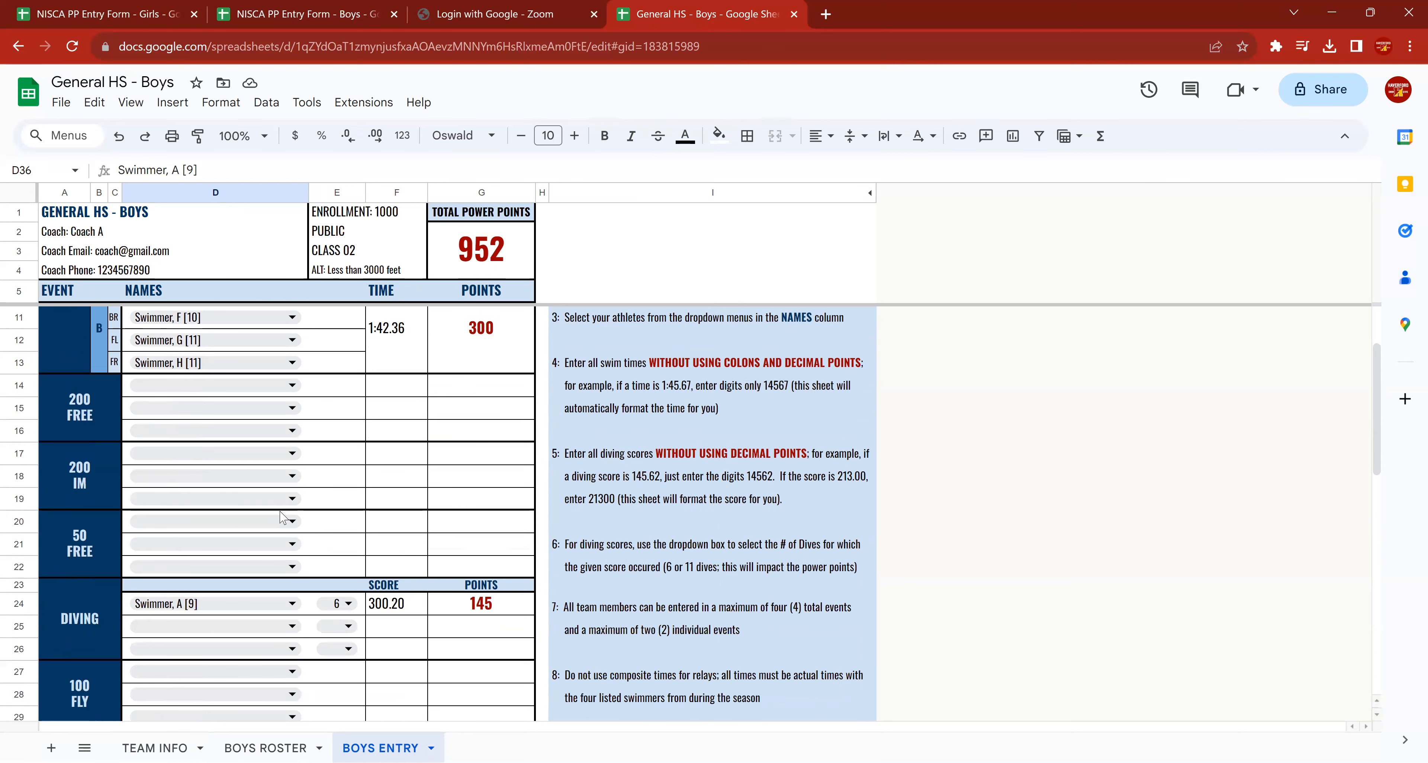
pyautogui.scroll(-10, 281, 520)
pyautogui.scroll(15, 266, 518)
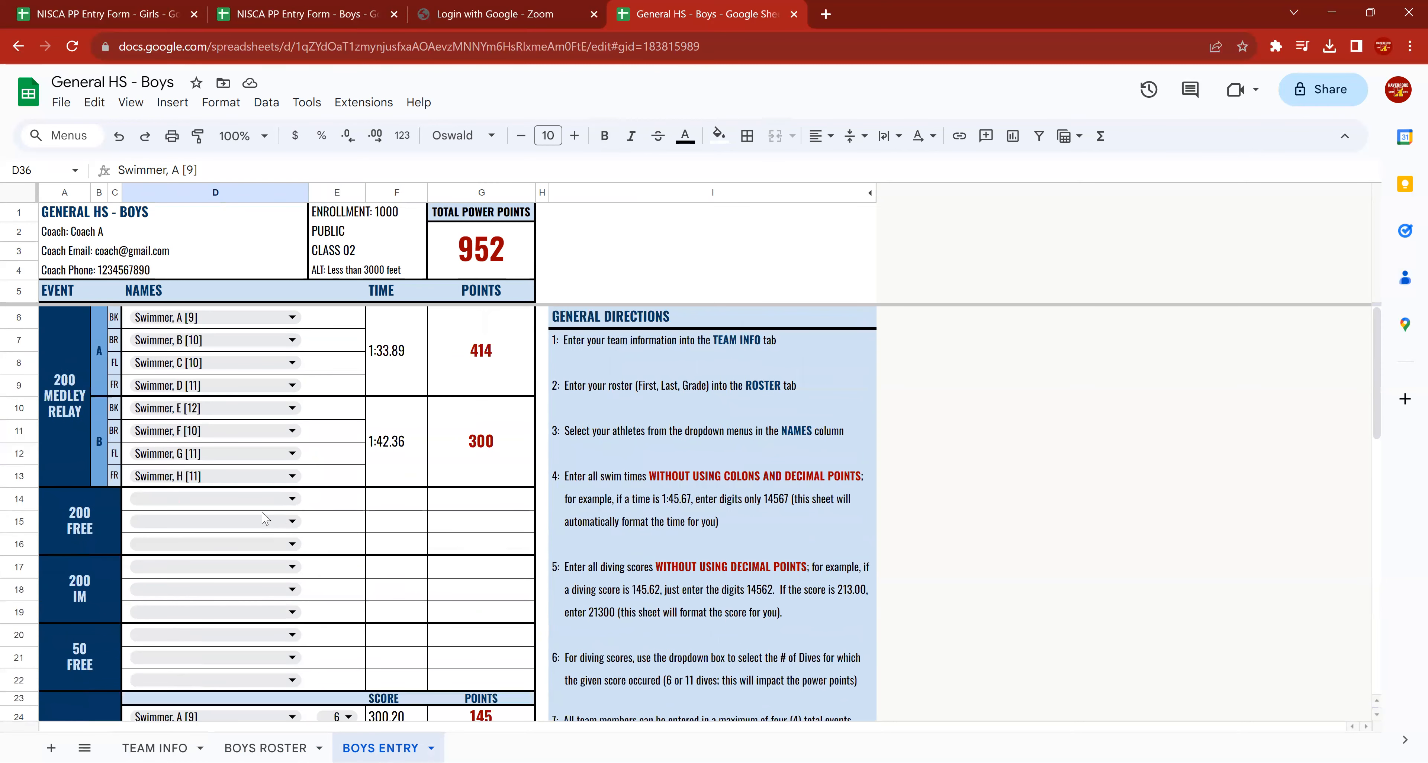
pyautogui.scroll(-1, 622, 542)
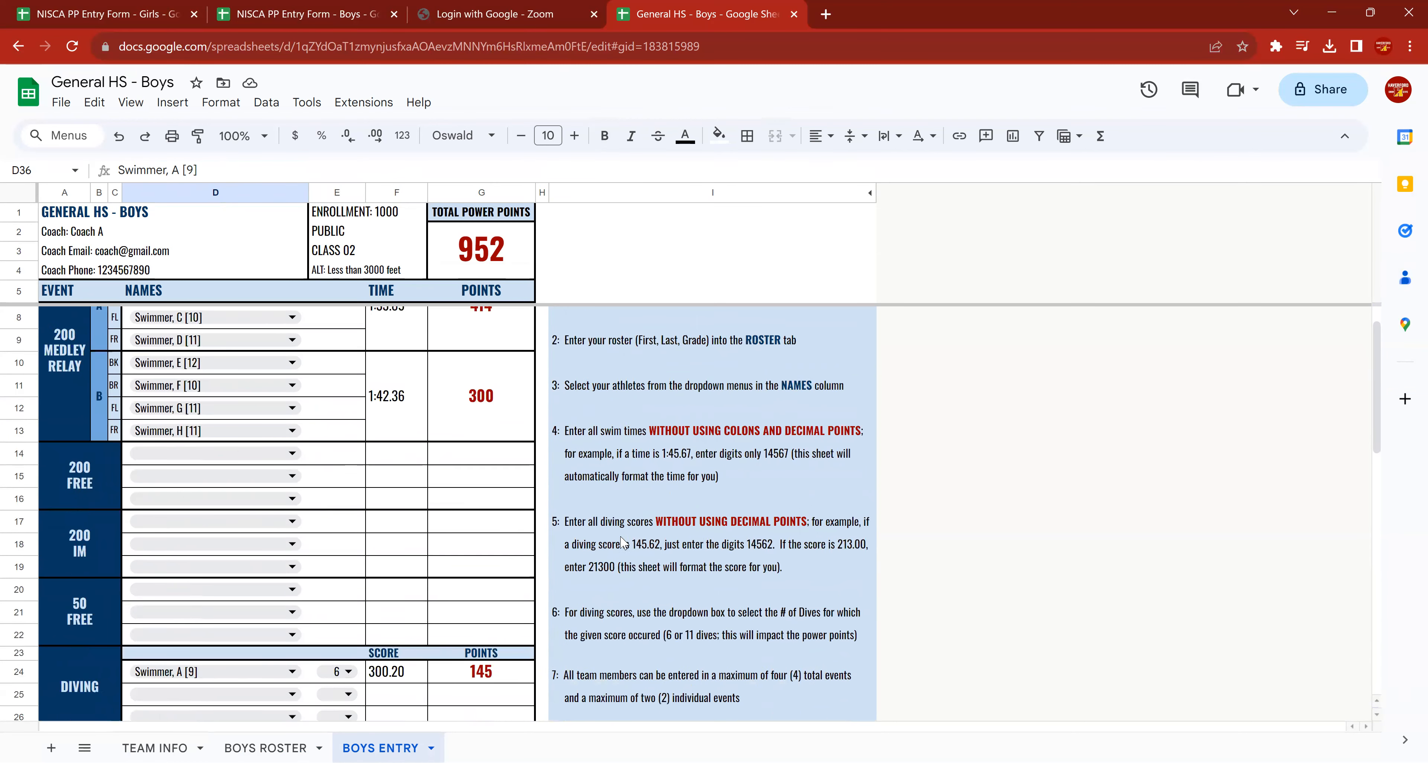
pyautogui.scroll(-5, 622, 542)
pyautogui.scroll(-2, 688, 587)
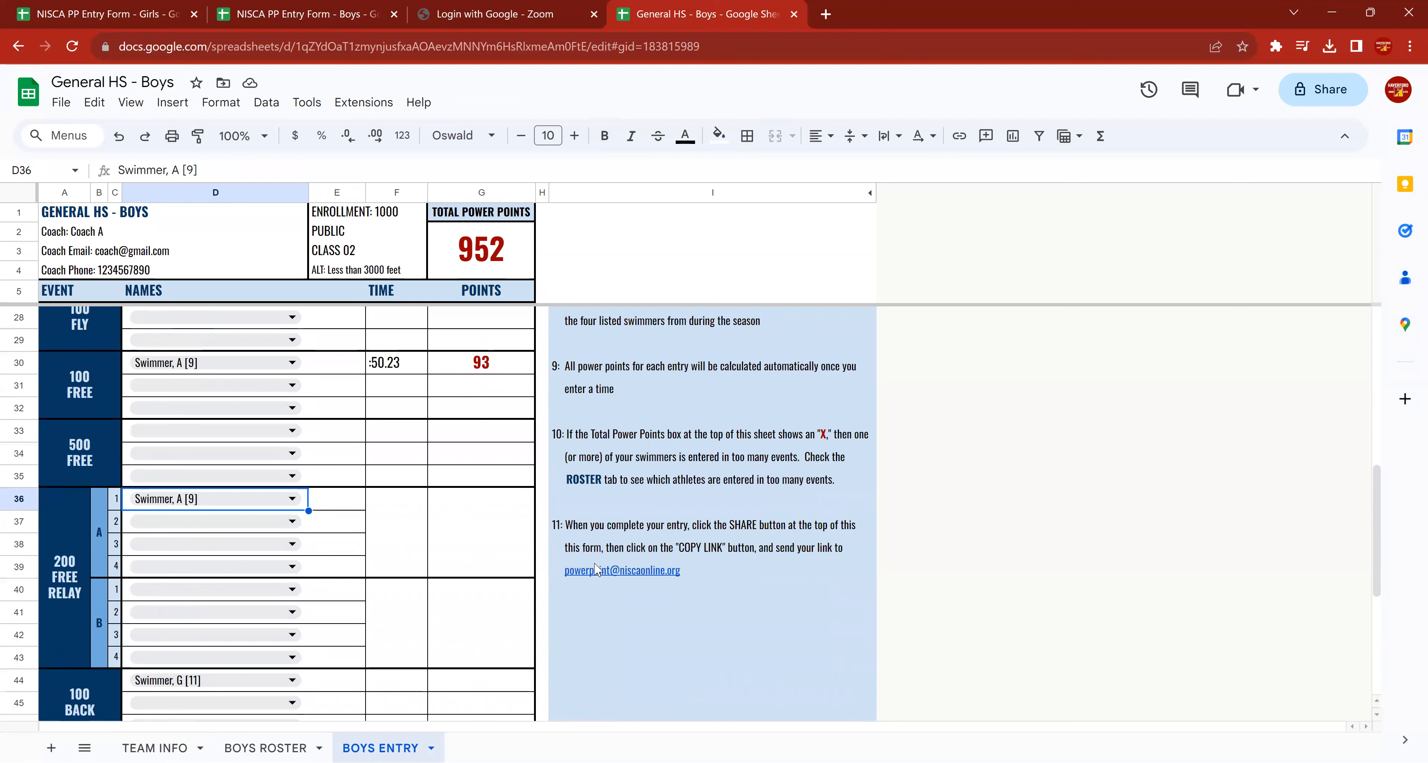
pyautogui.moveTo(656, 580)
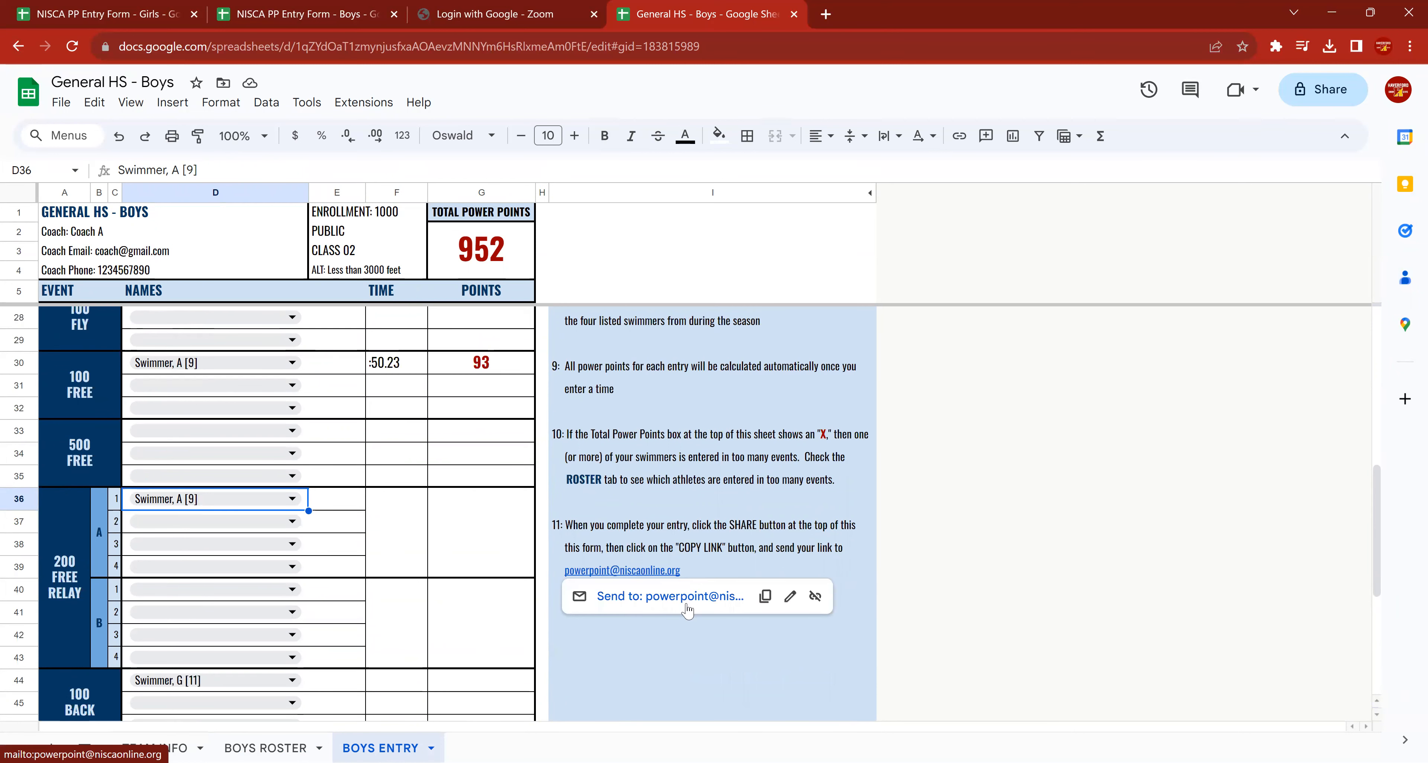
pyautogui.moveTo(683, 603)
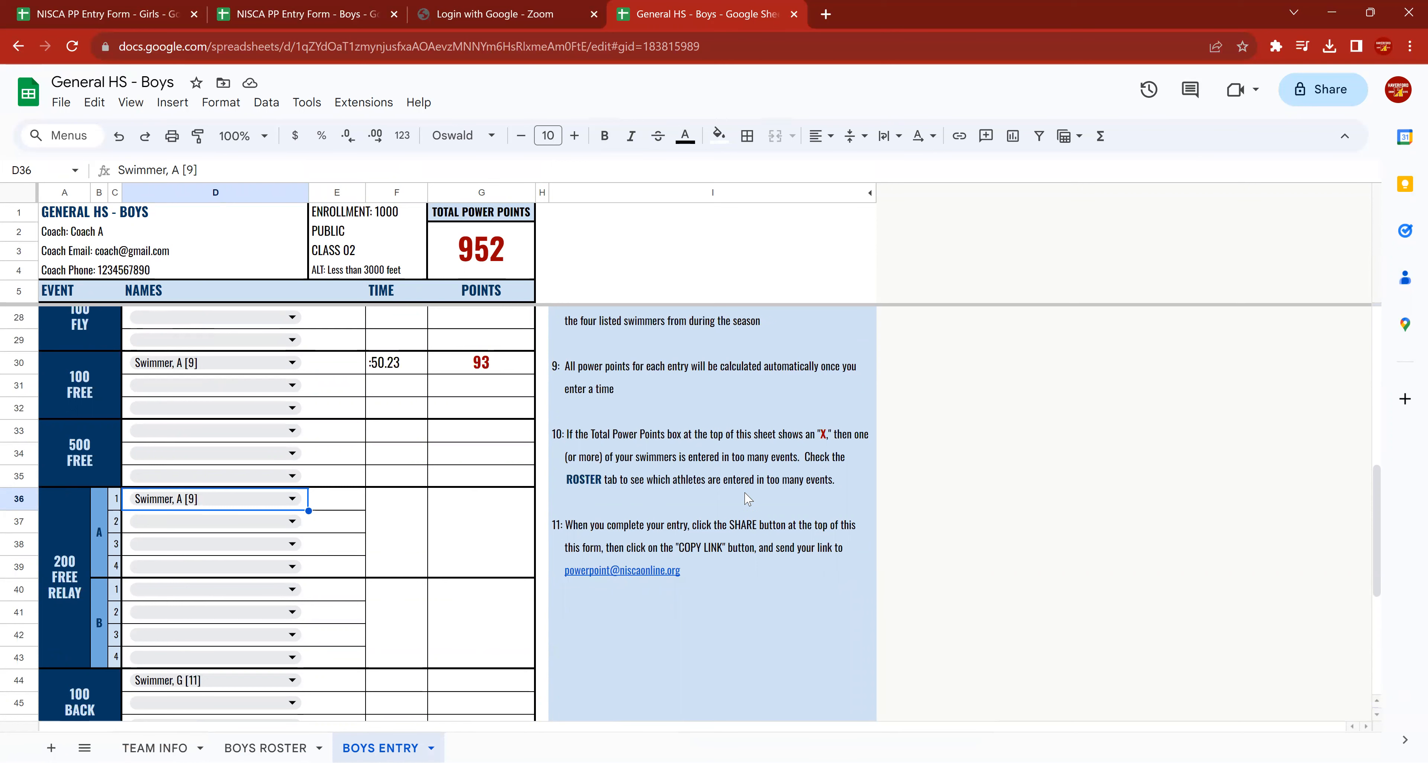
pyautogui.scroll(6, 745, 499)
pyautogui.scroll(2, 747, 499)
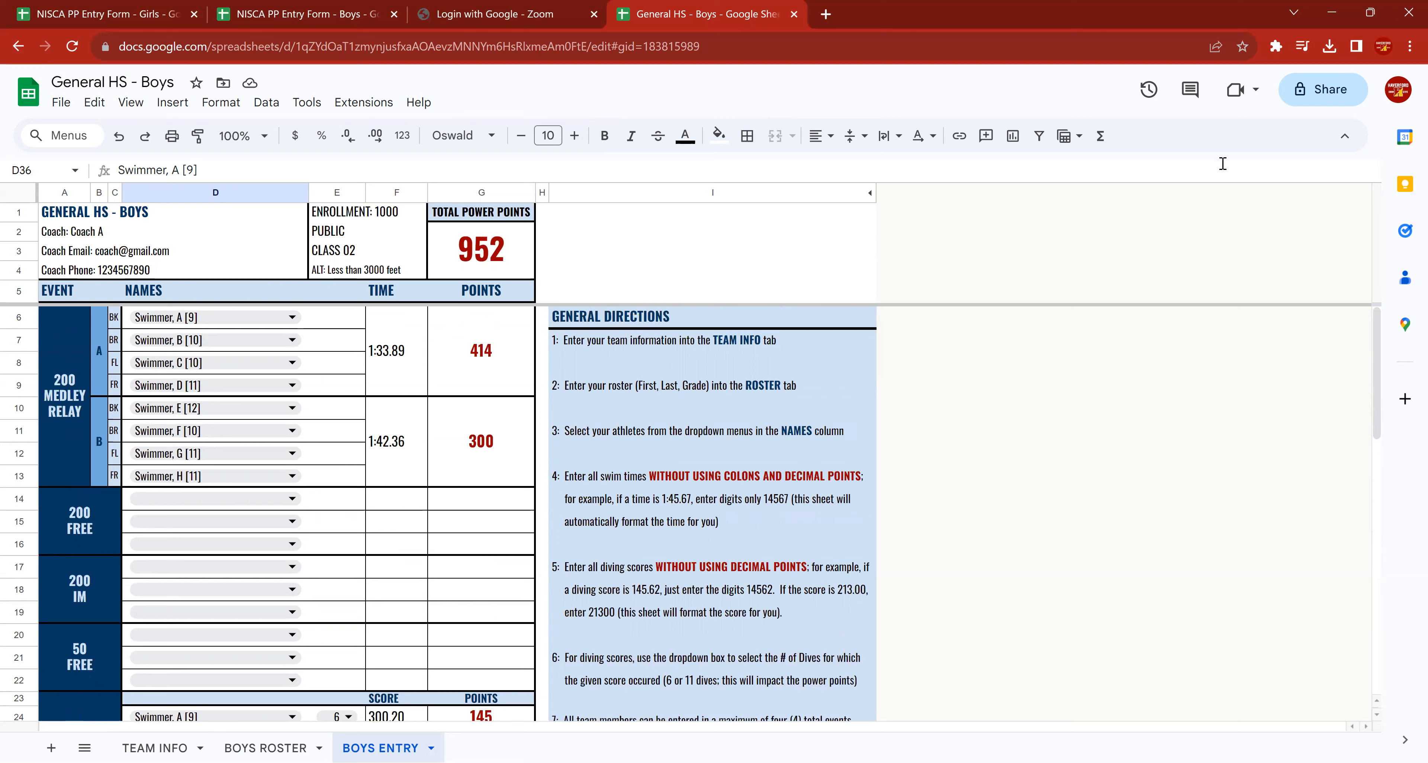
# Set the spreadsheet's general access to Anyone with the link, and copy the sharing link.
pyautogui.click(1341, 92)
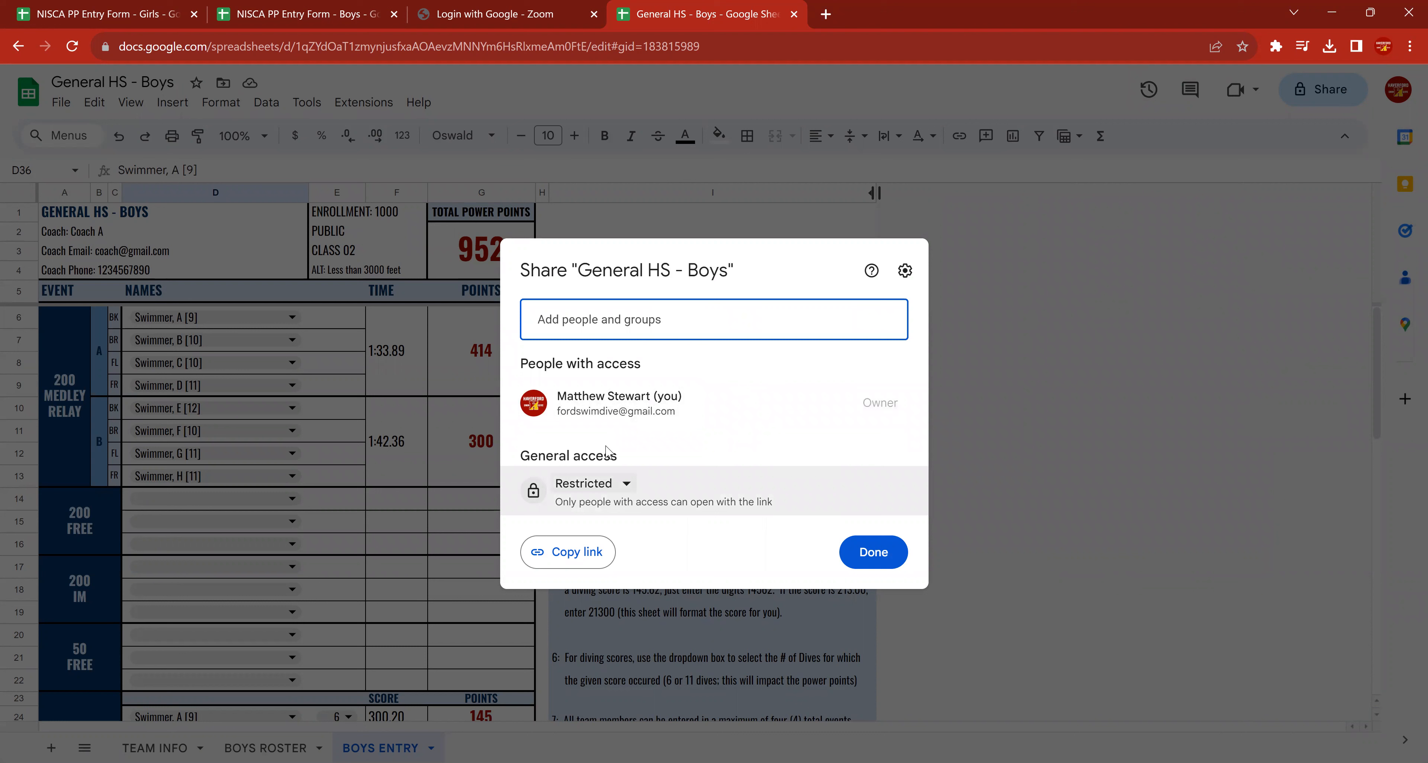
pyautogui.click(626, 485)
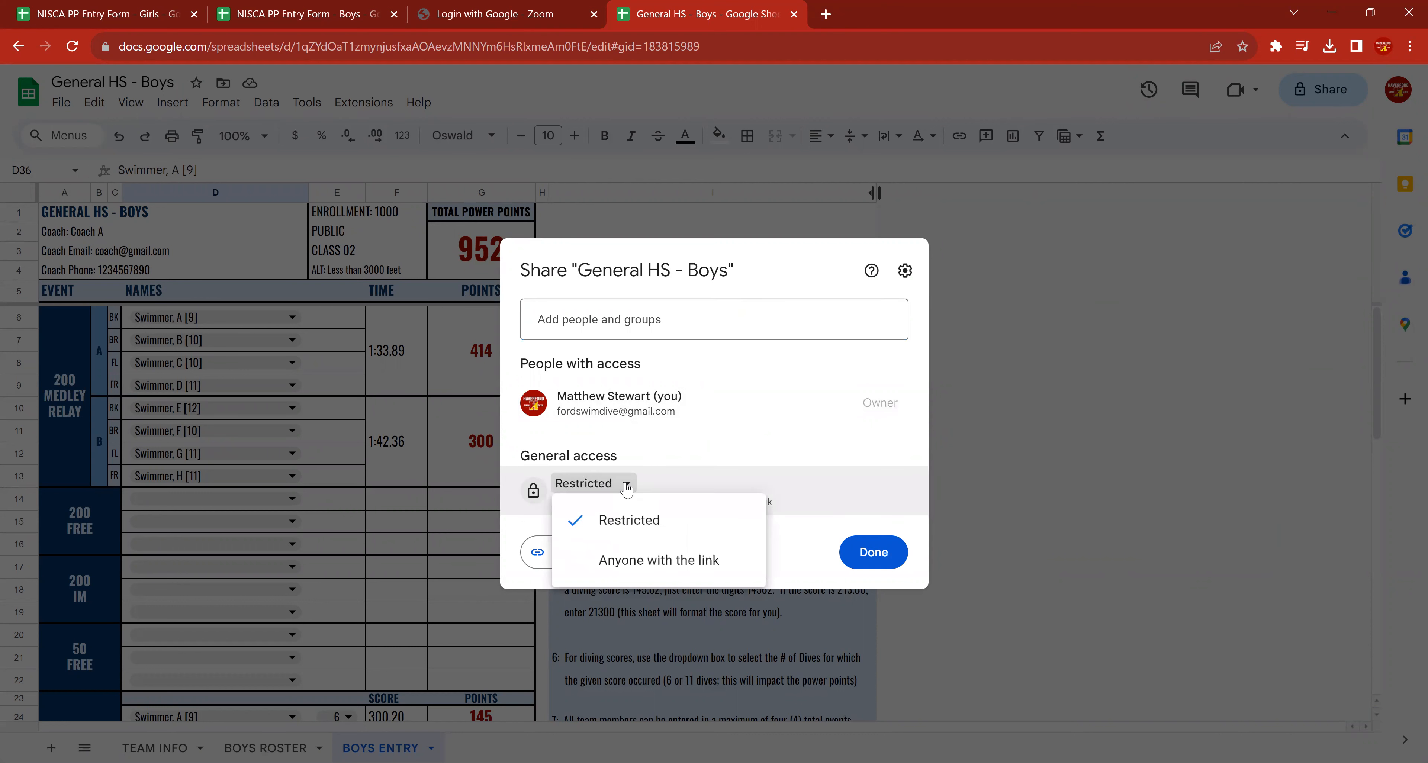
pyautogui.click(648, 563)
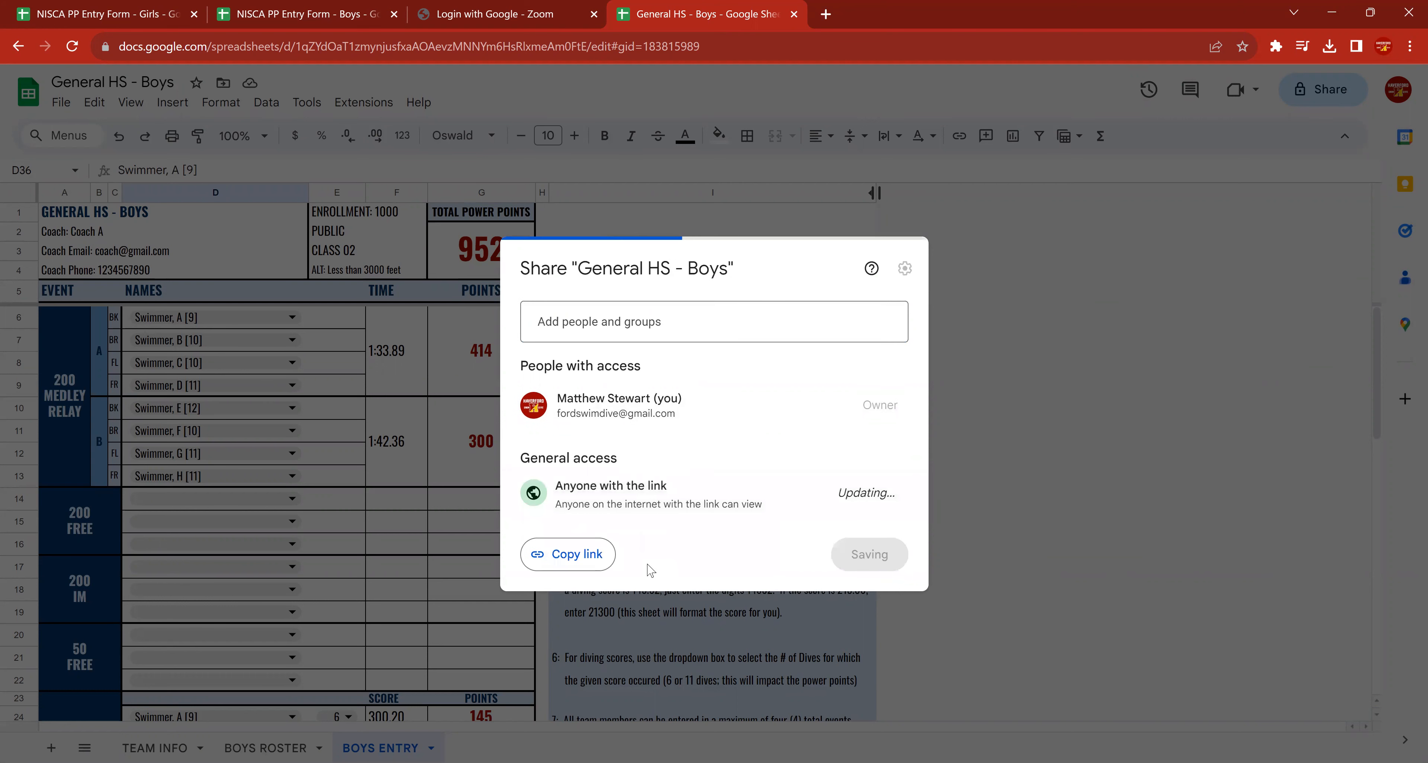
pyautogui.click(566, 557)
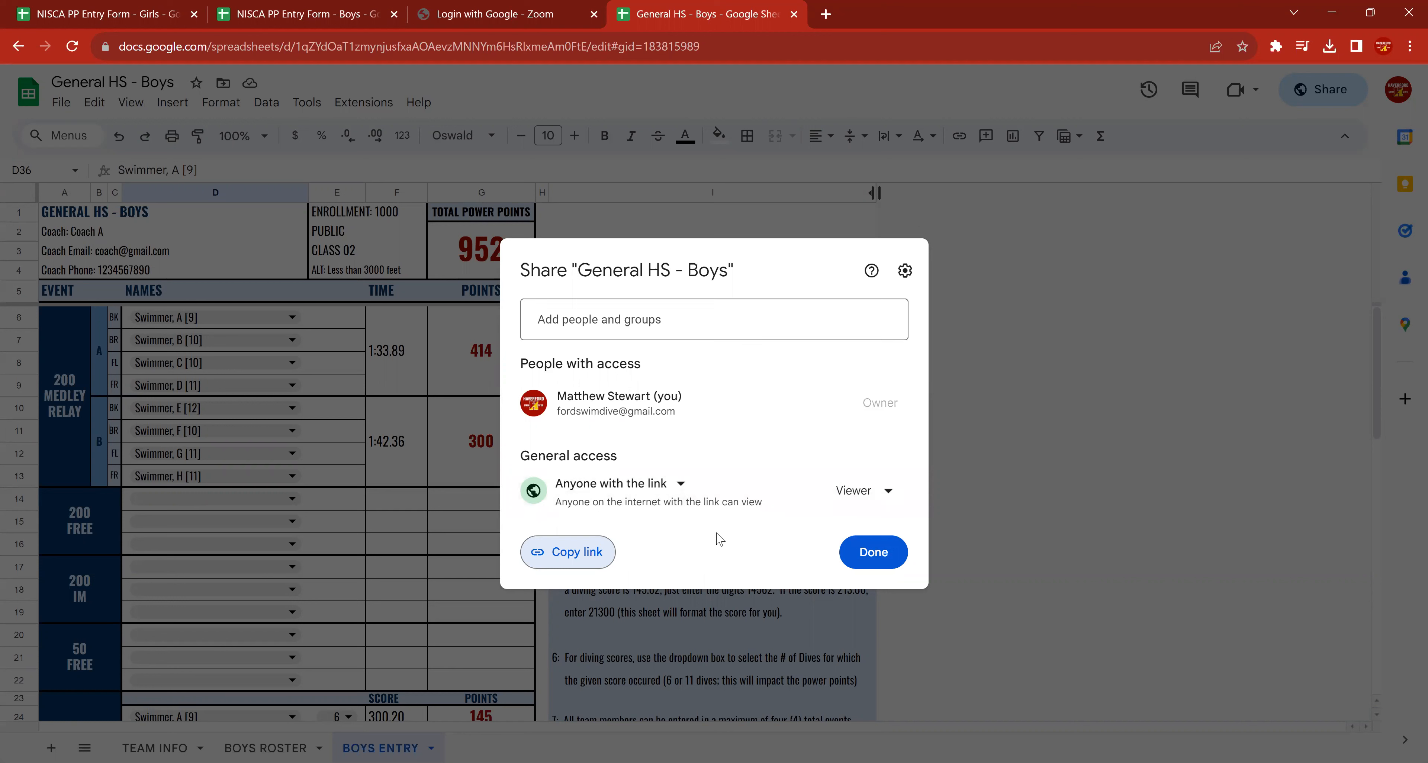
pyautogui.click(584, 554)
pyautogui.click(859, 554)
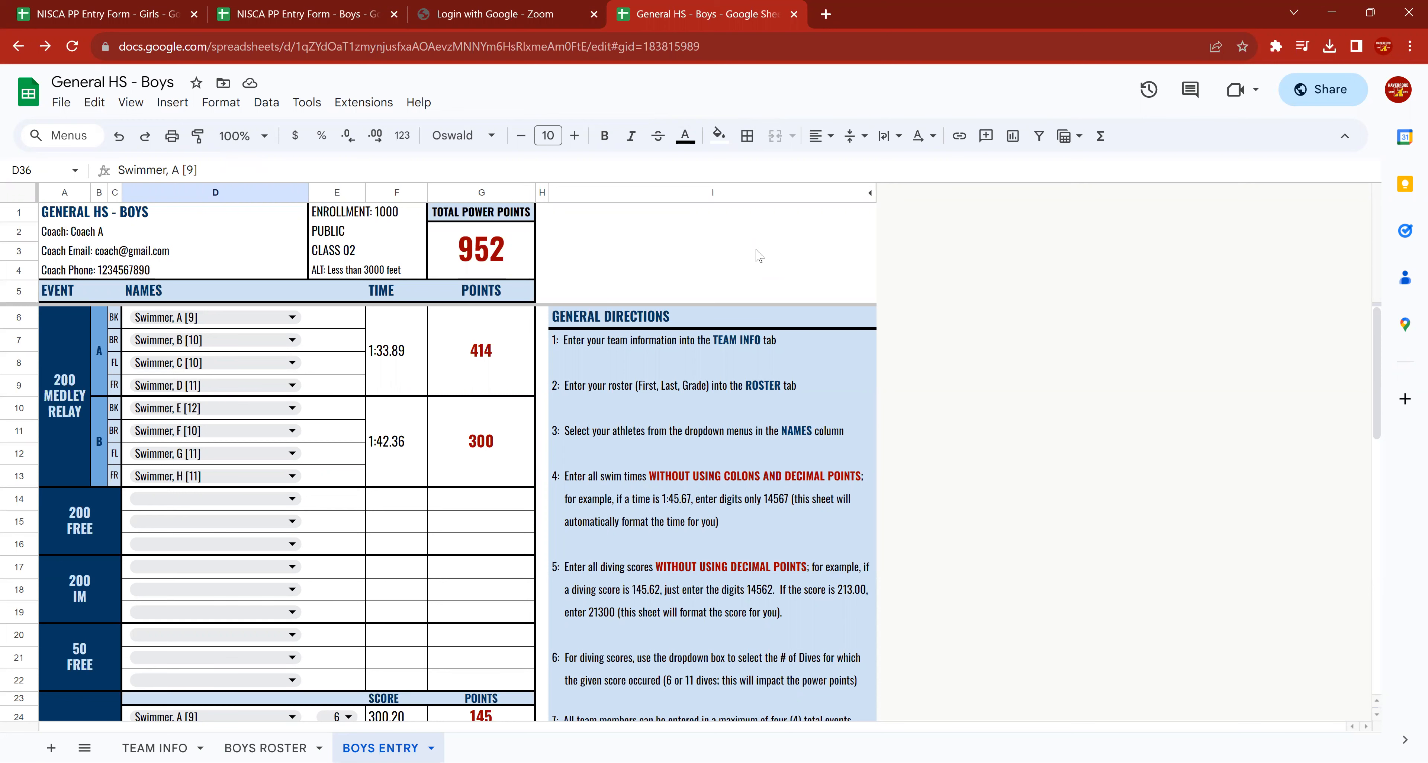
pyautogui.scroll(-5, 624, 466)
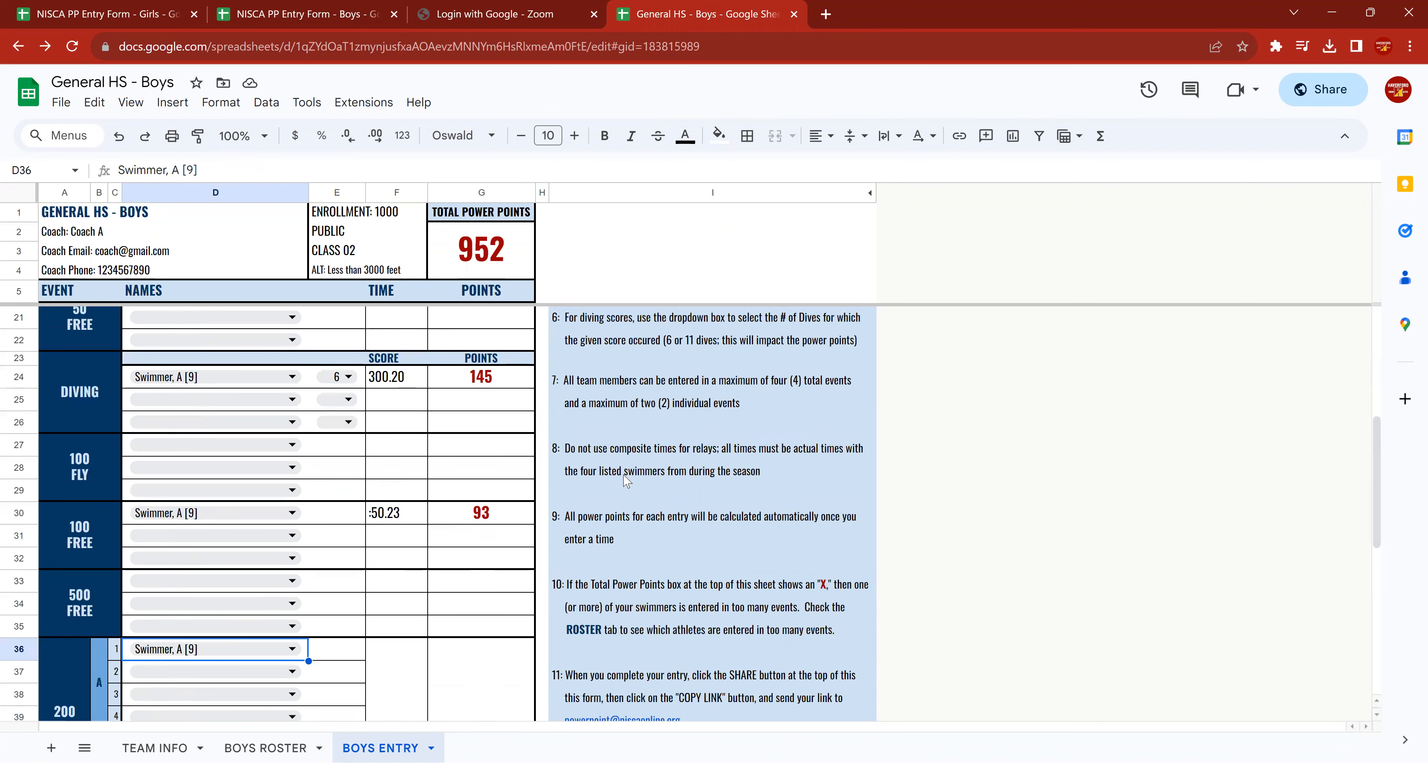
pyautogui.scroll(-4, 626, 480)
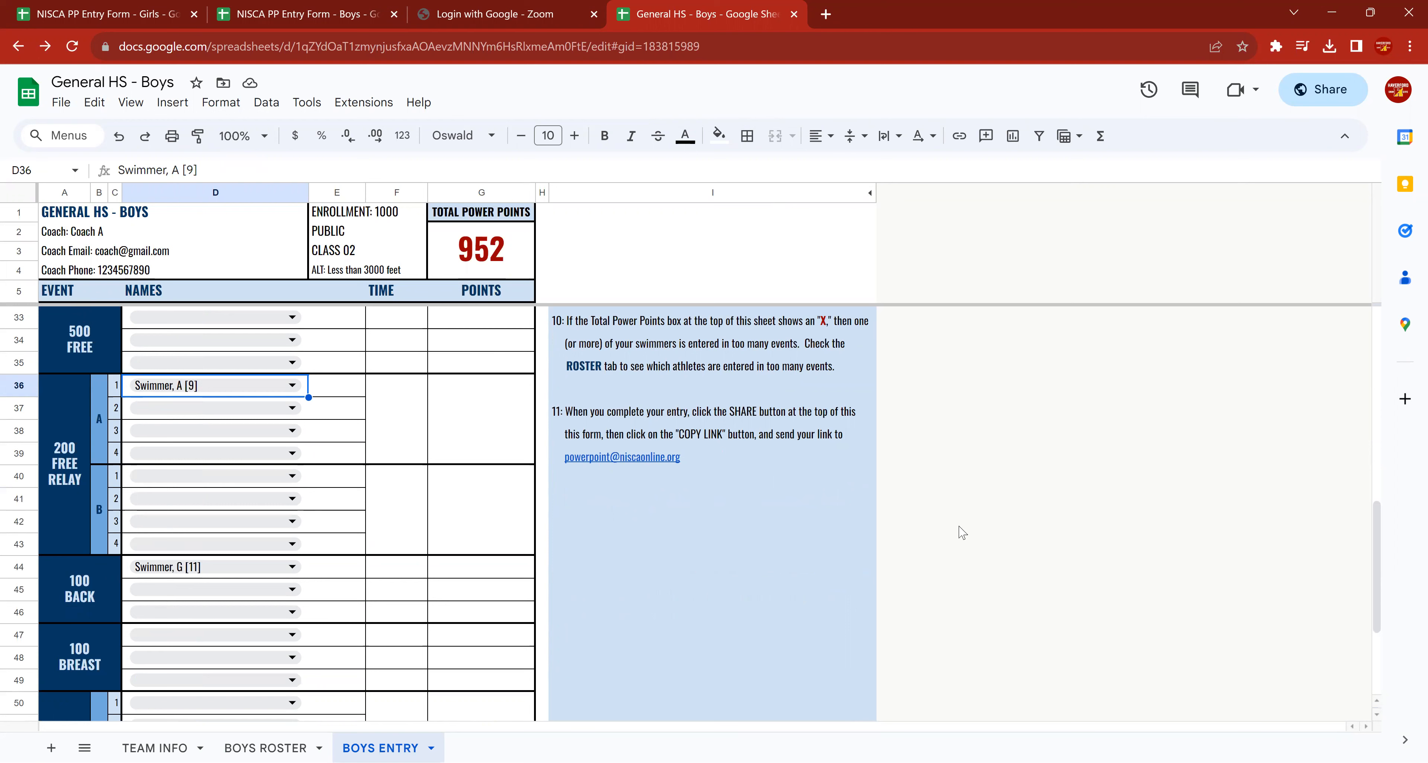
pyautogui.scroll(2, 439, 427)
pyautogui.scroll(8, 439, 426)
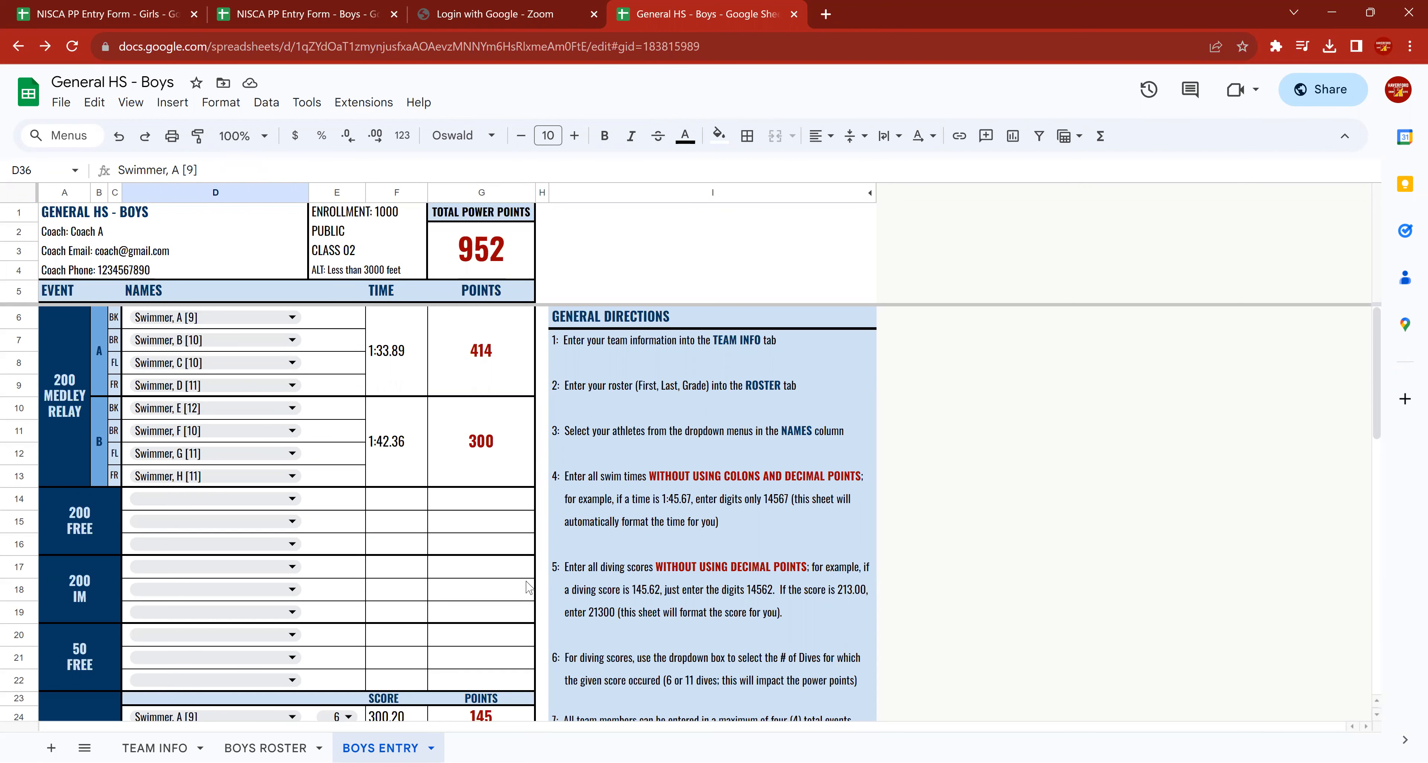